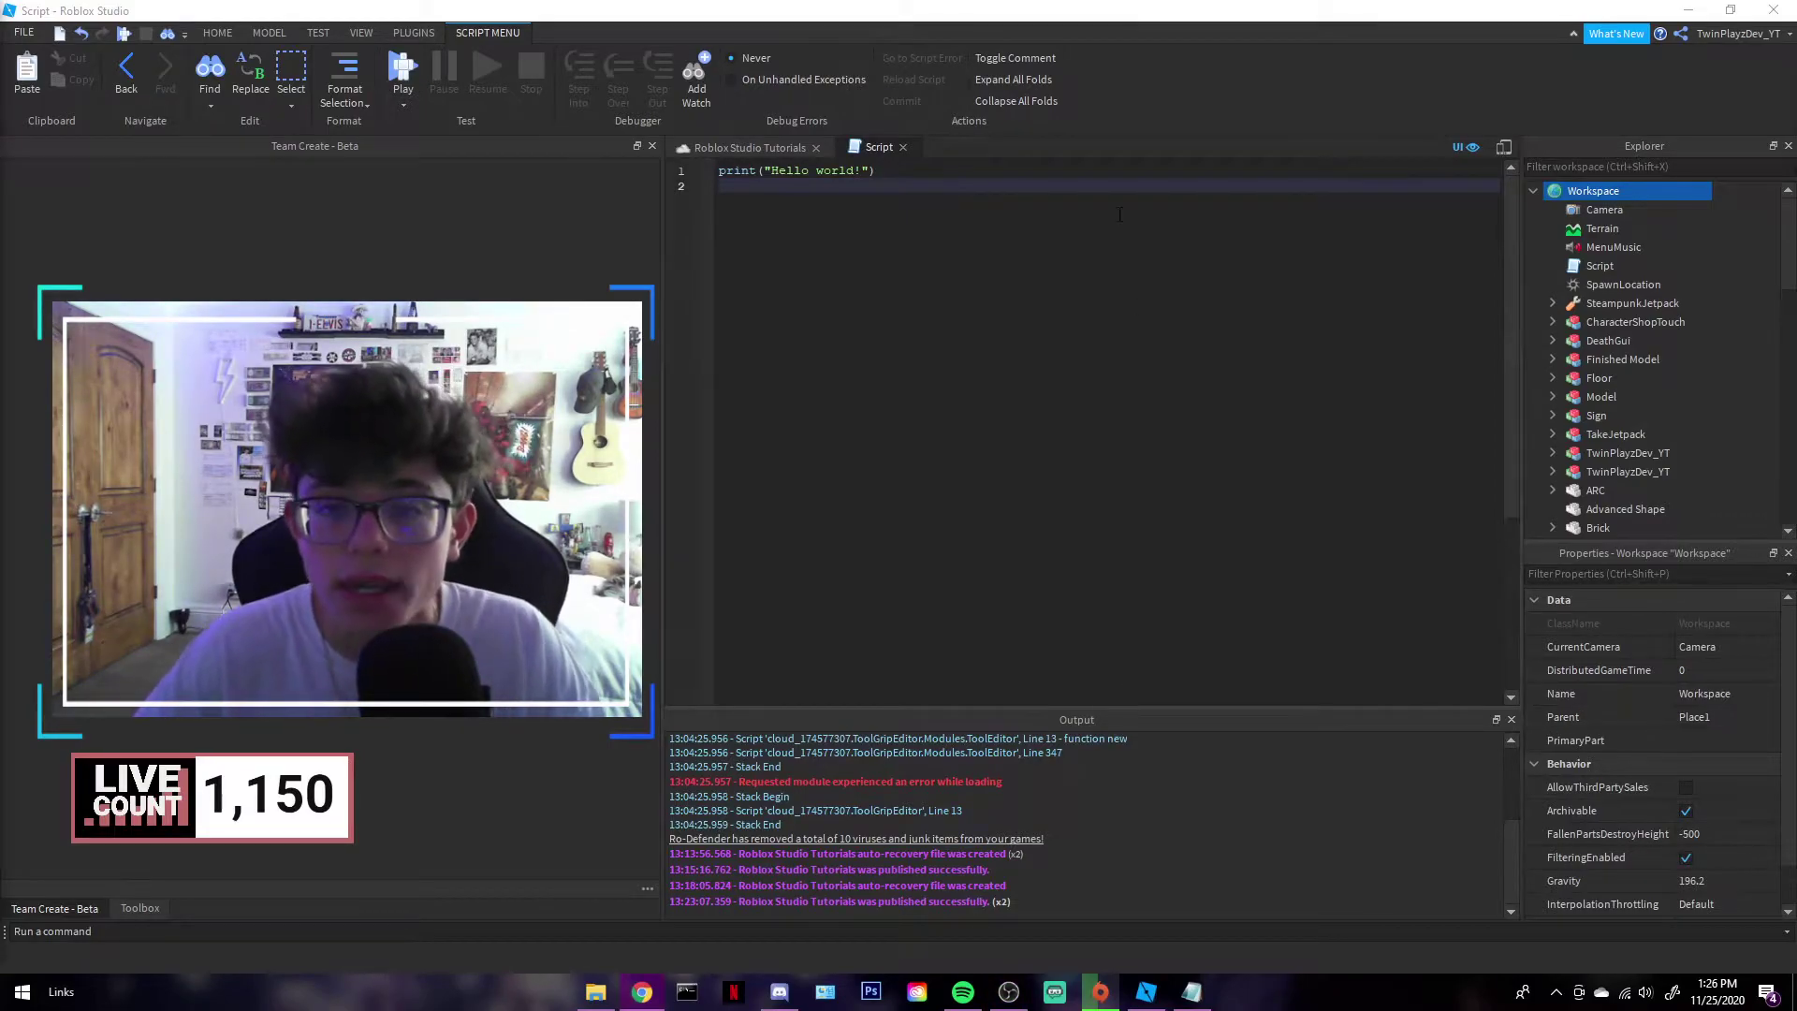
left_click(1029, 291)
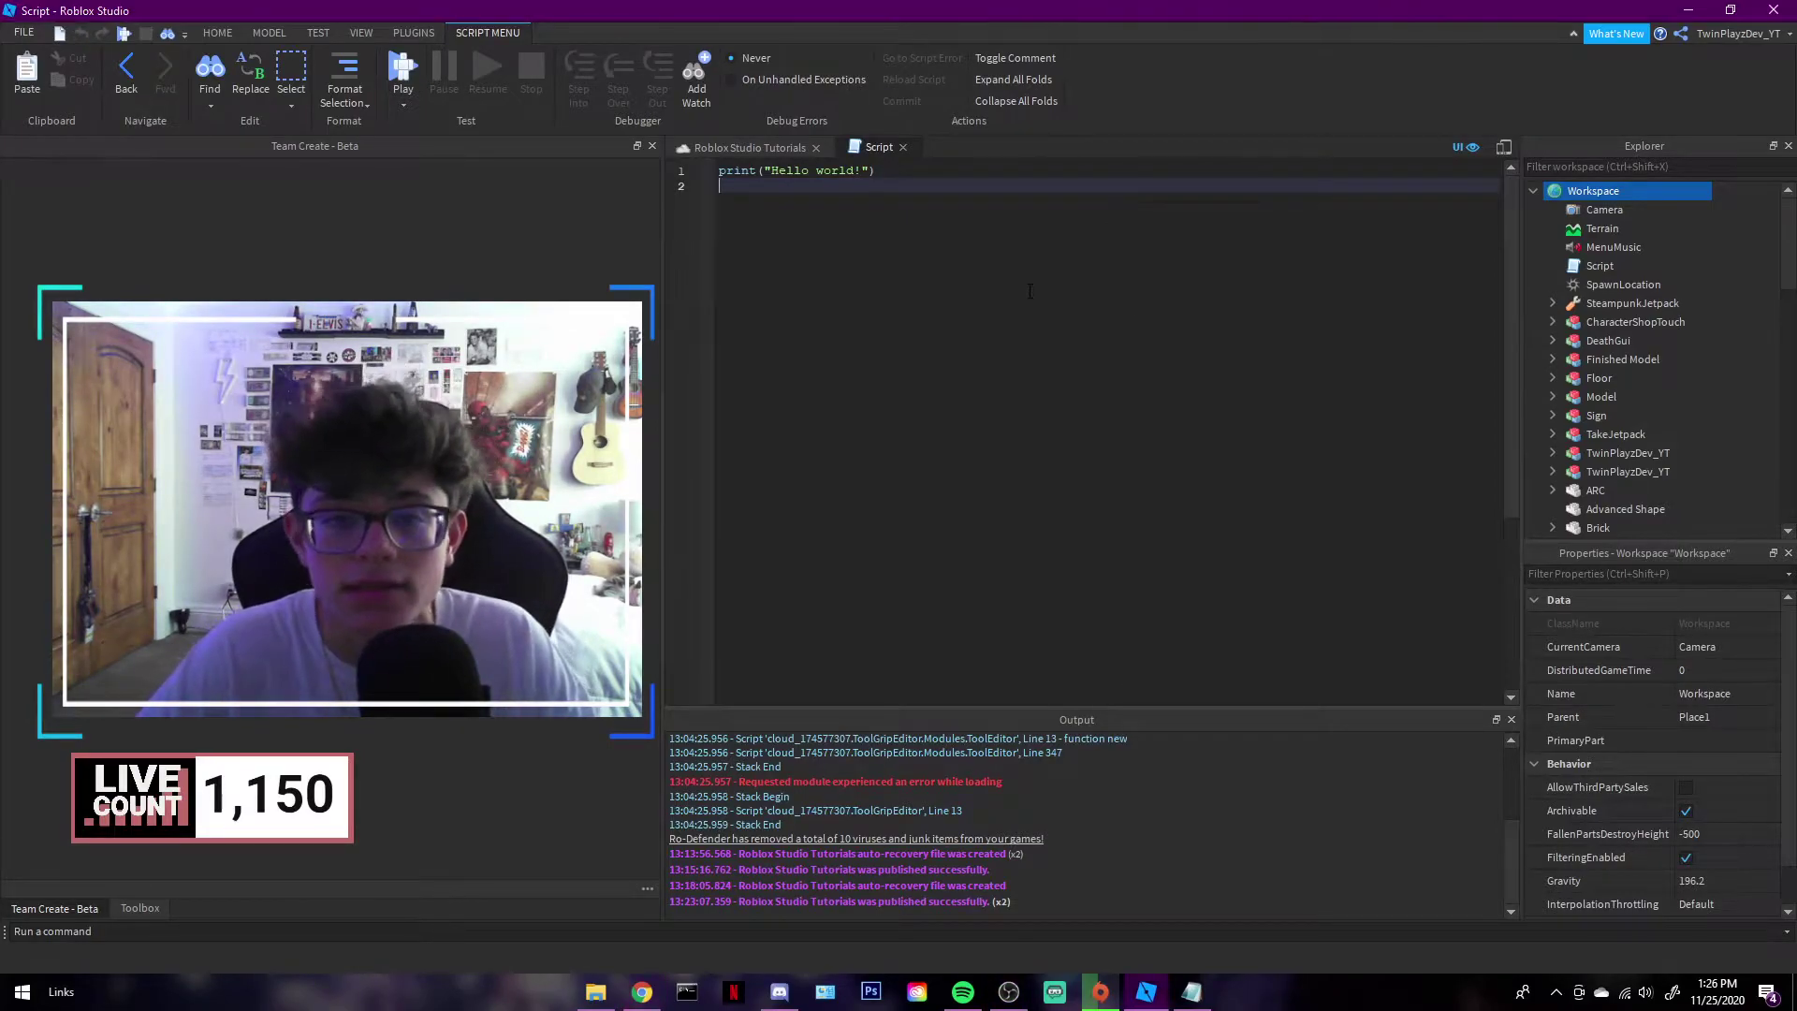
left_click(734, 146)
double_click(1599, 266)
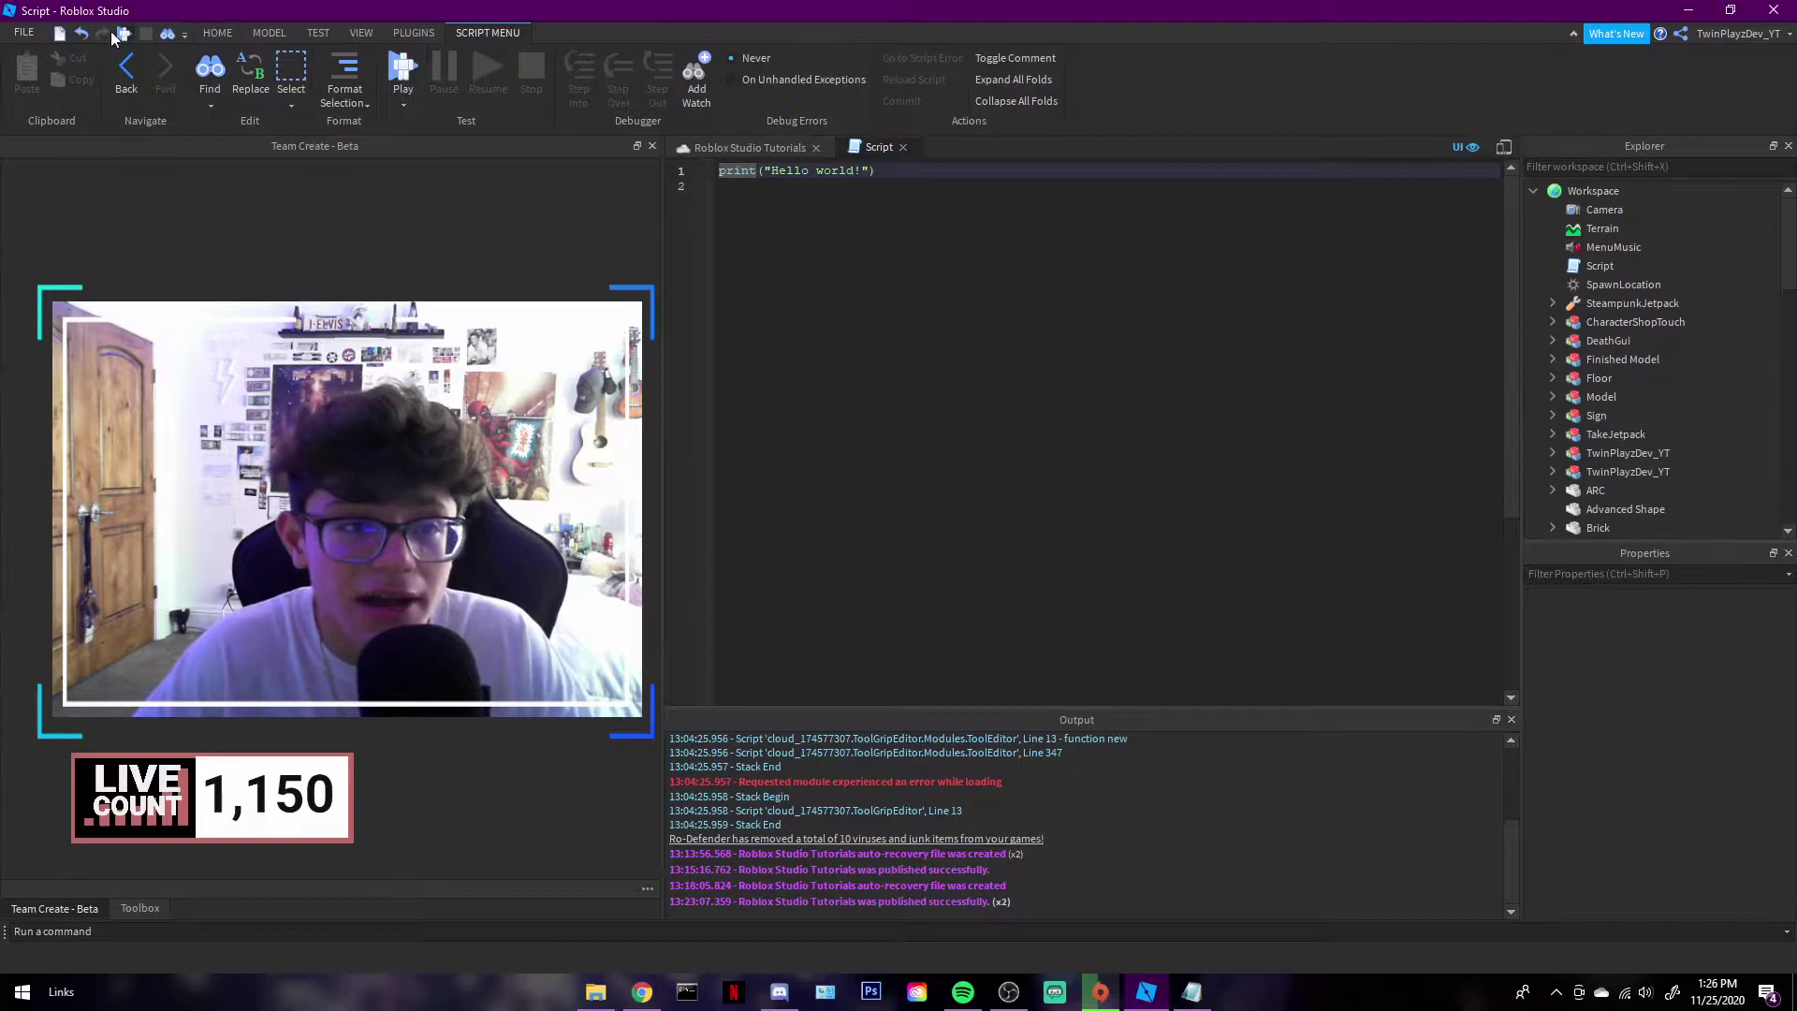
Step: Open the Studio settings and look through them for the script editor color options
left_click(34, 33)
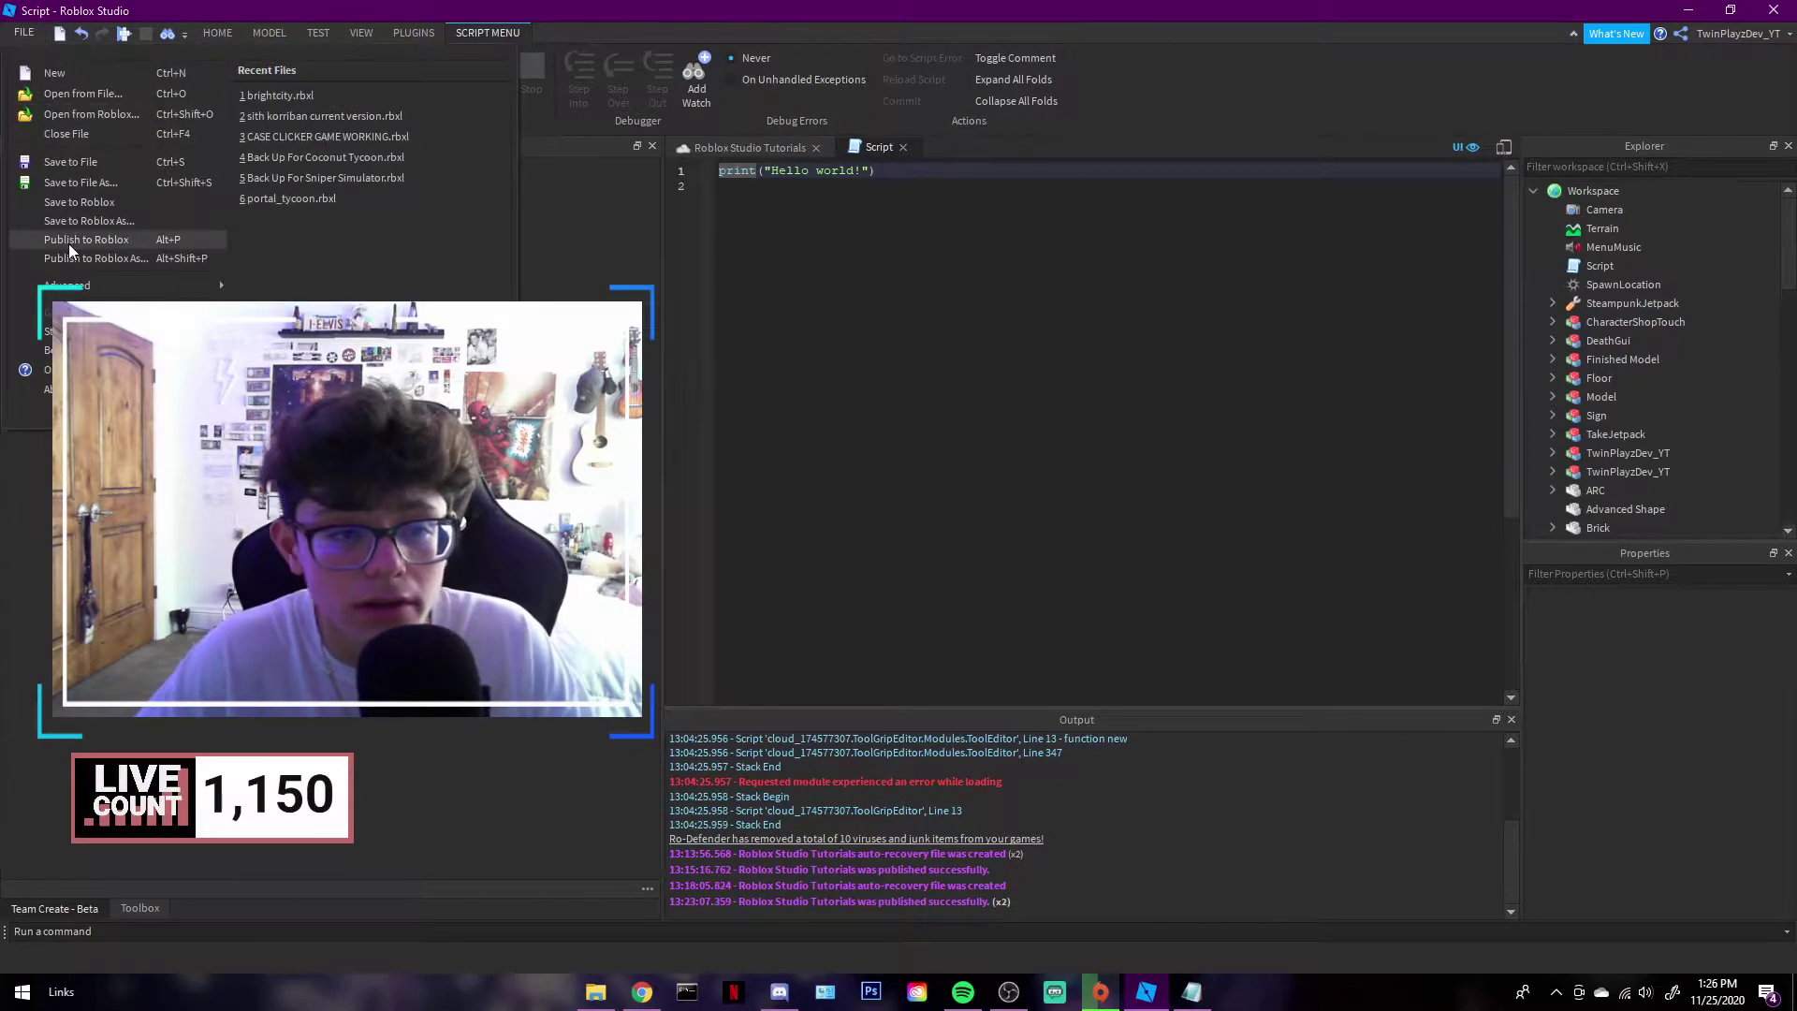
left_click(37, 27)
left_click(29, 32)
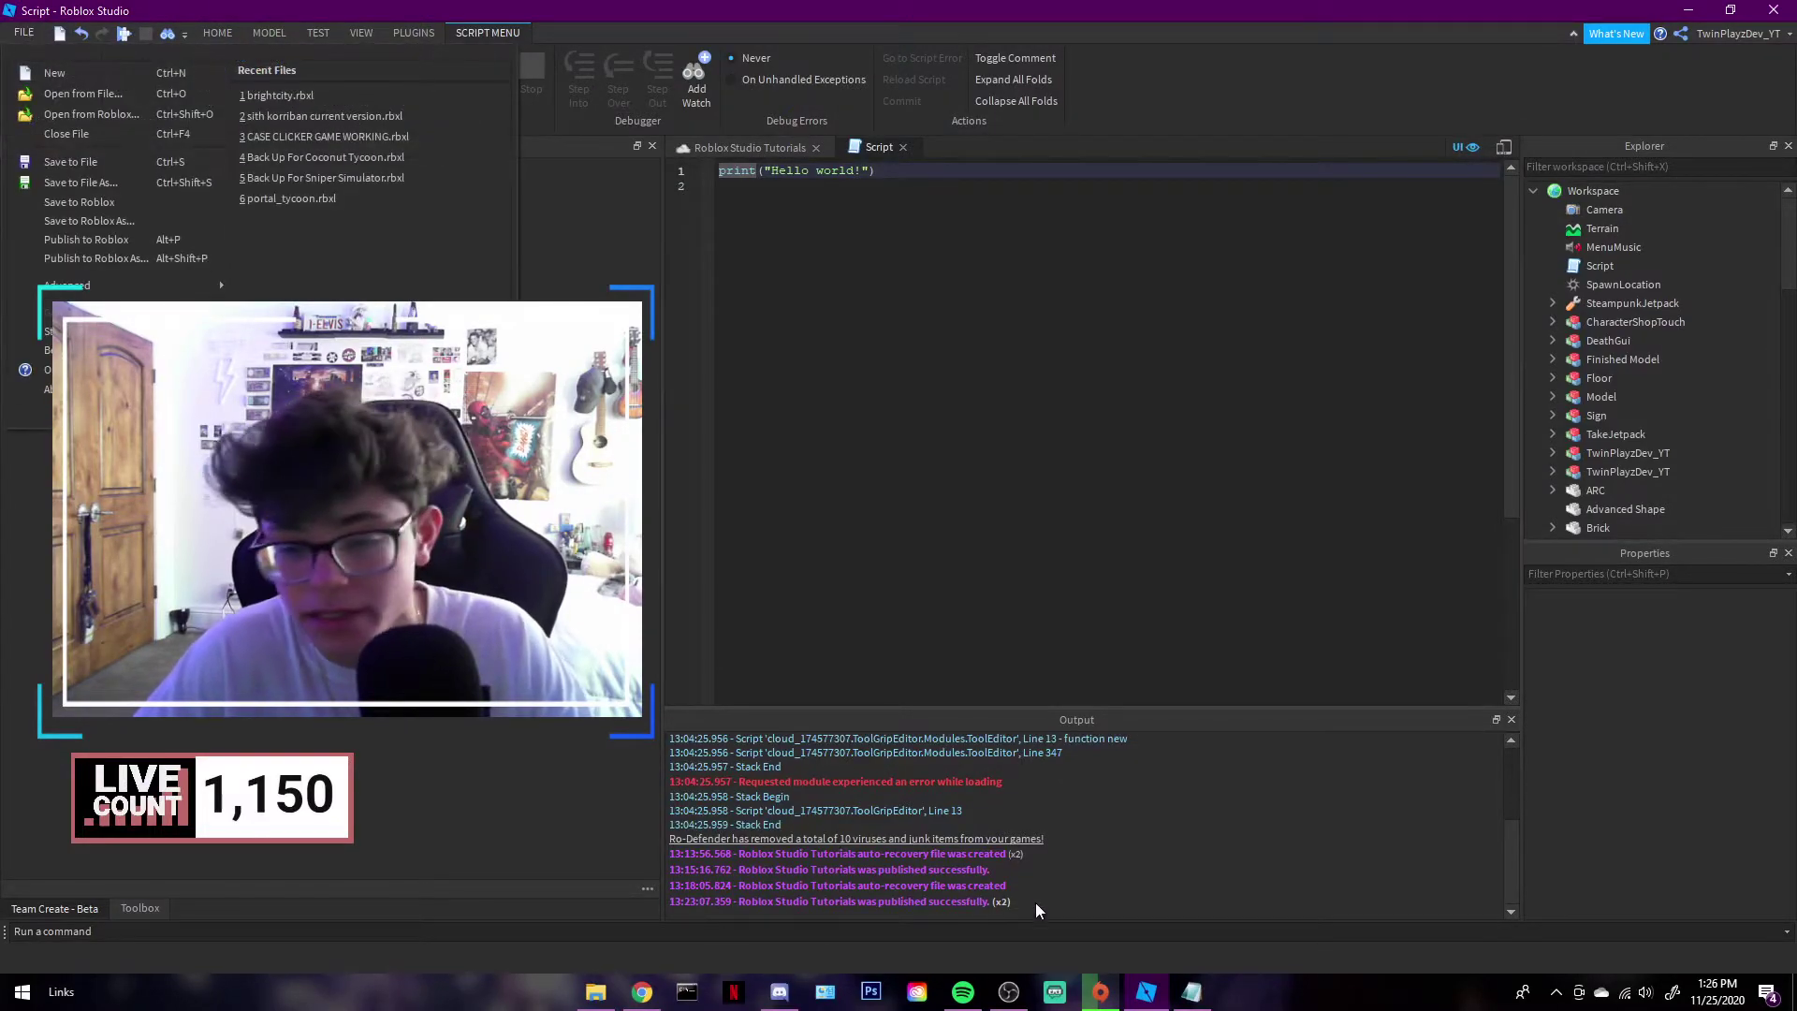
left_click(1026, 995)
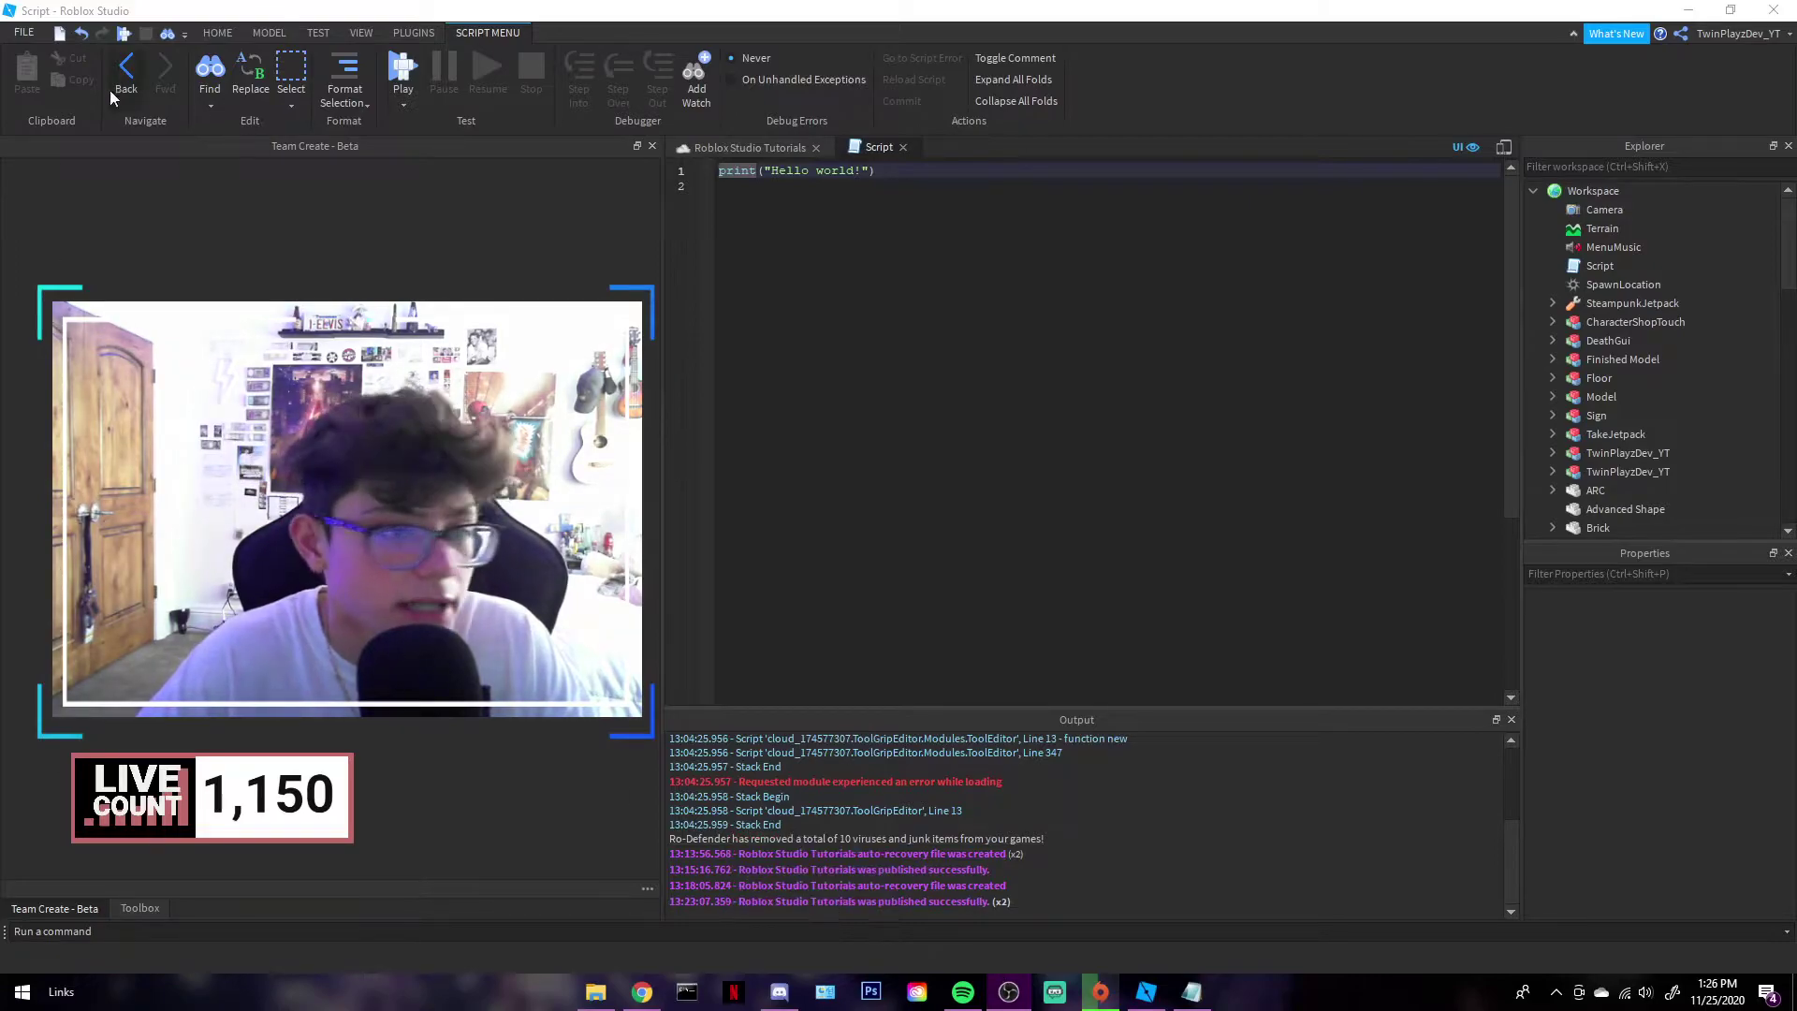
left_click(34, 33)
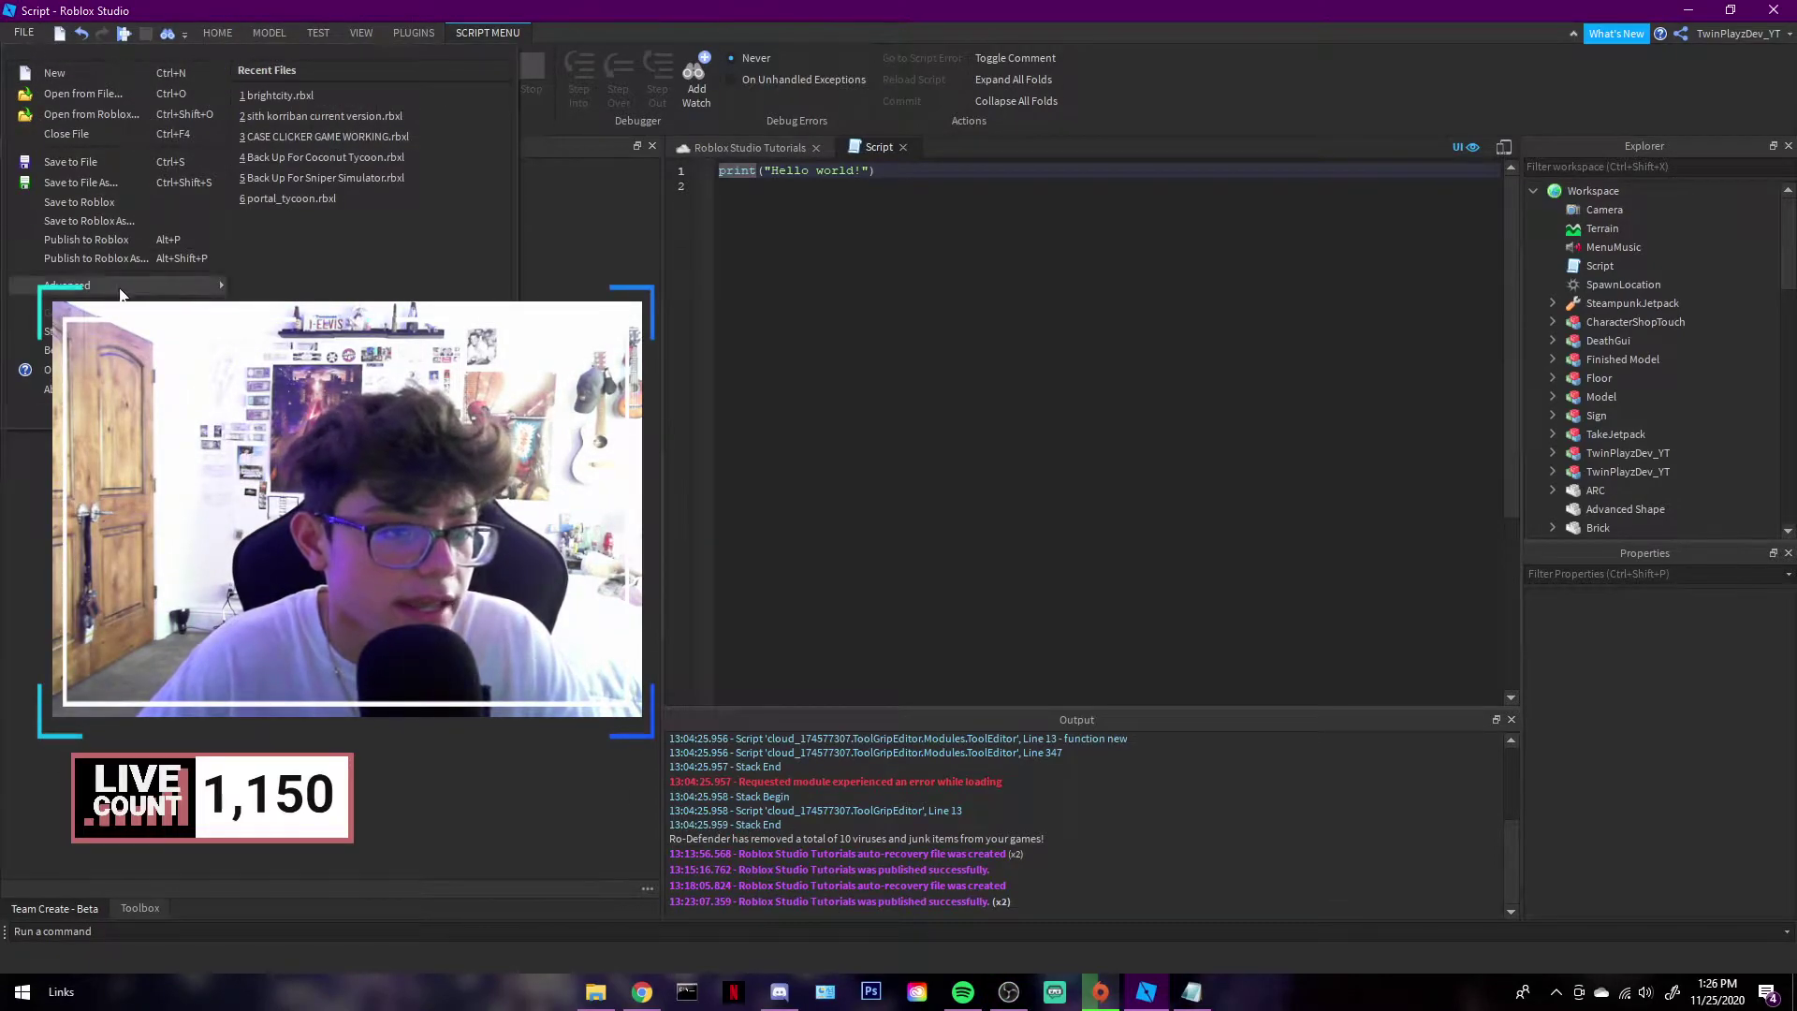
mouse_move(119, 293)
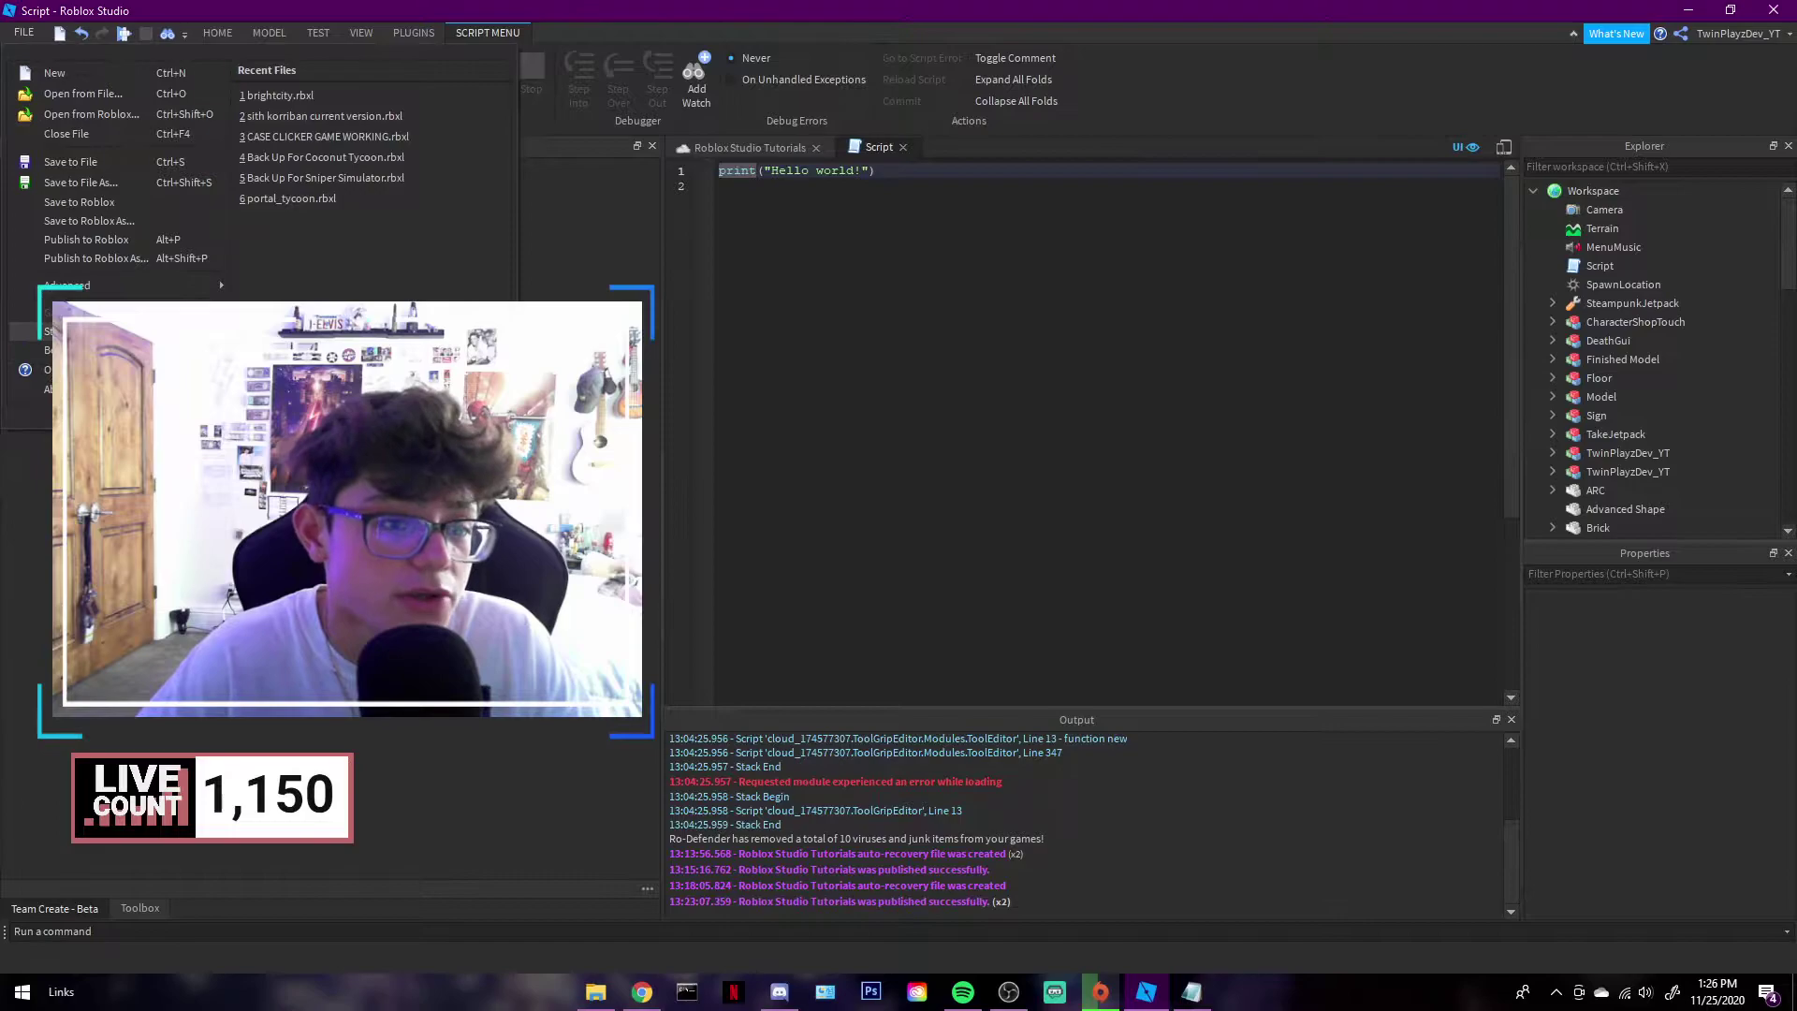
left_click(112, 331)
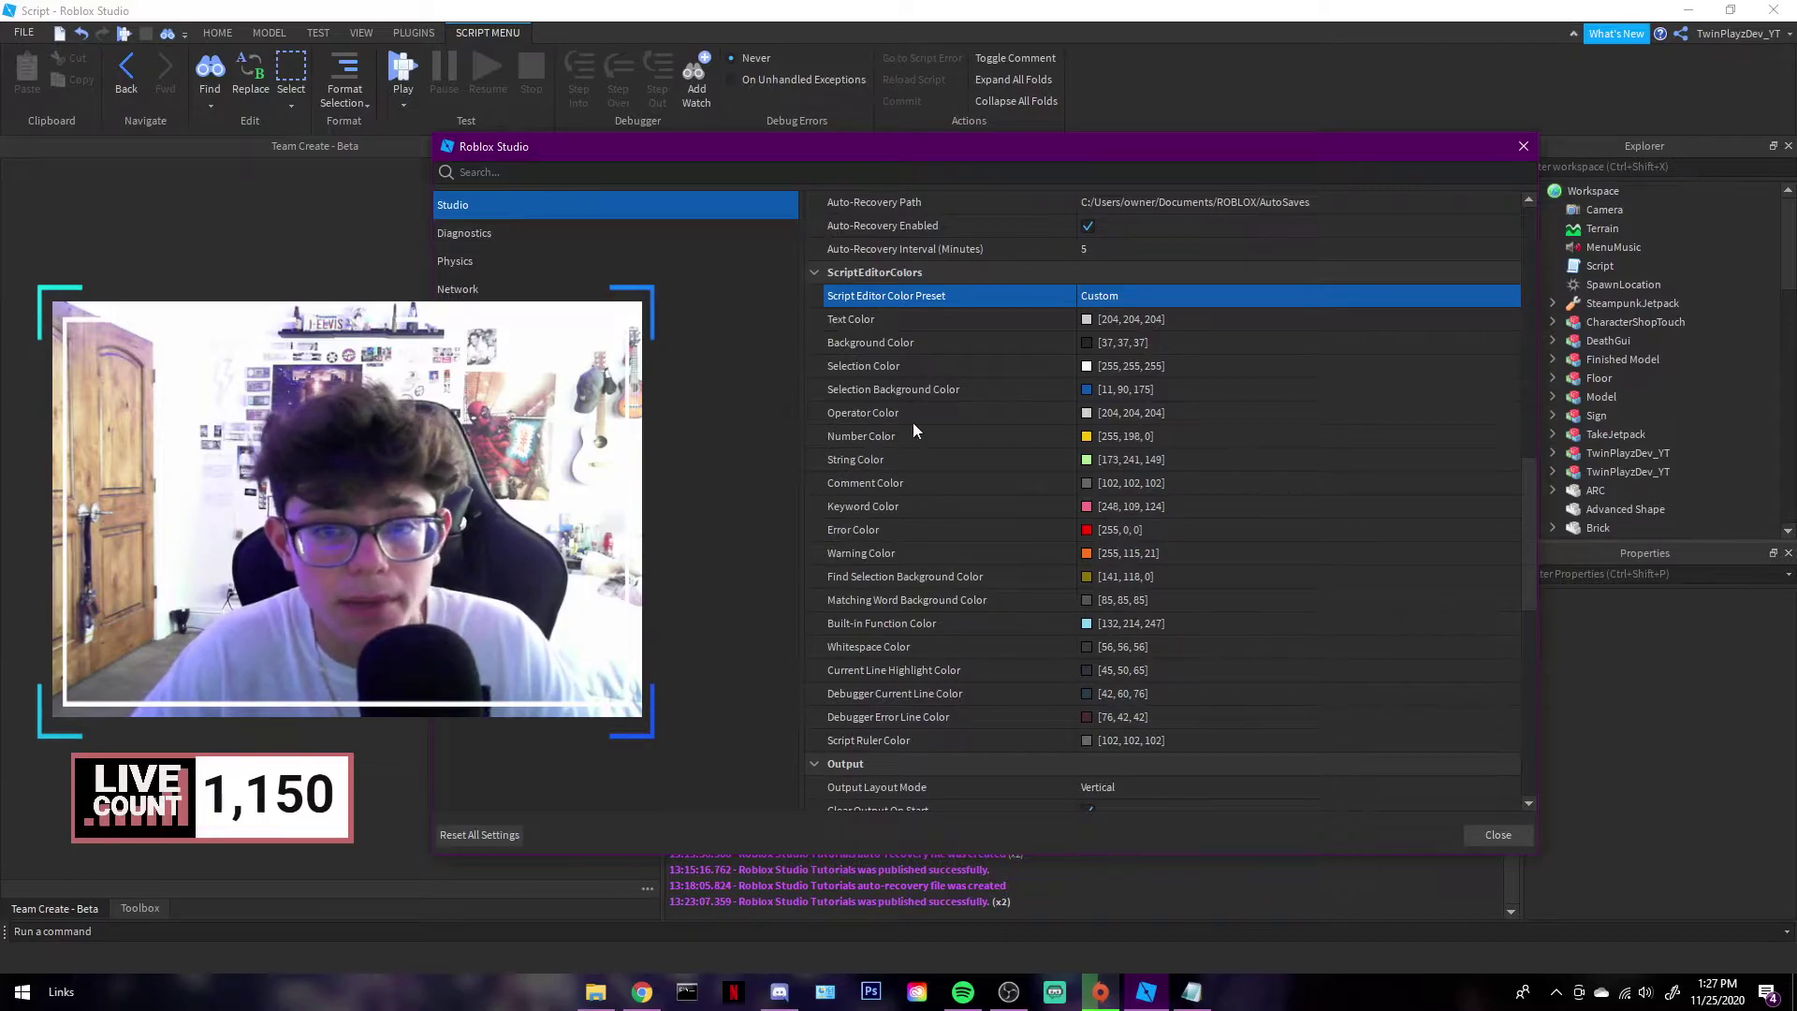
scroll(963, 458, "up", 10)
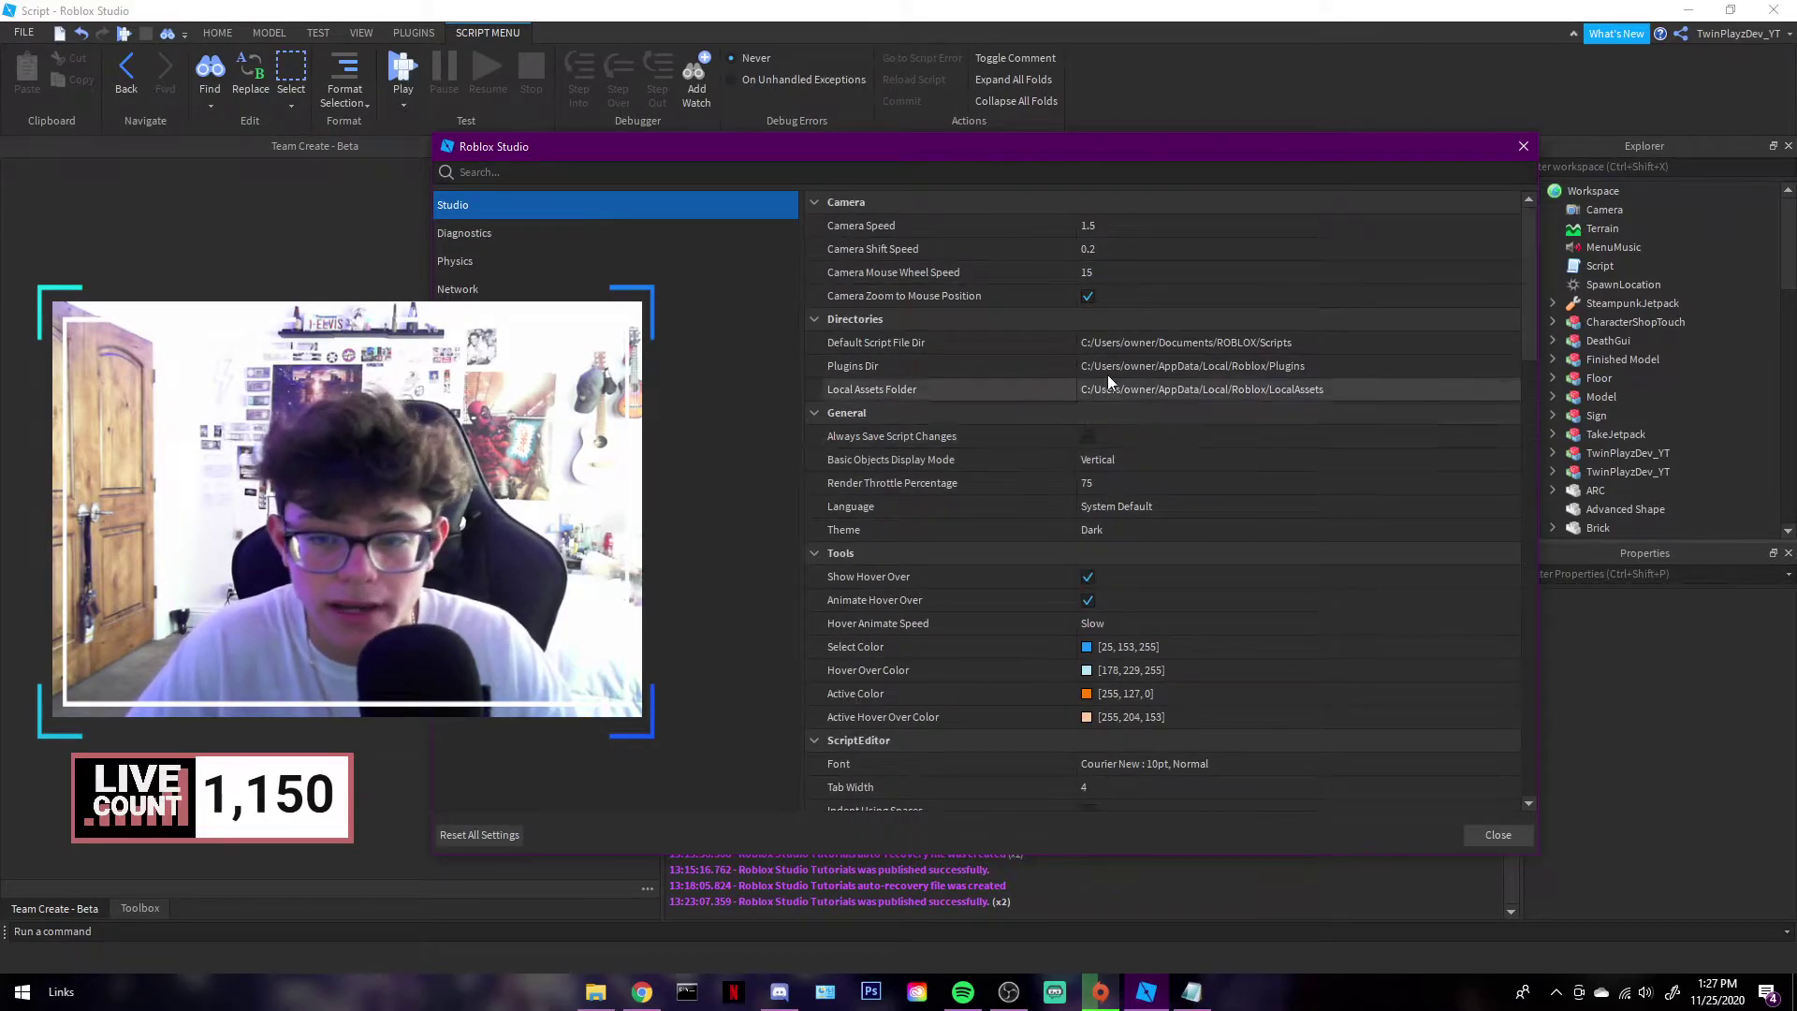
scroll(1112, 318, "down", 10)
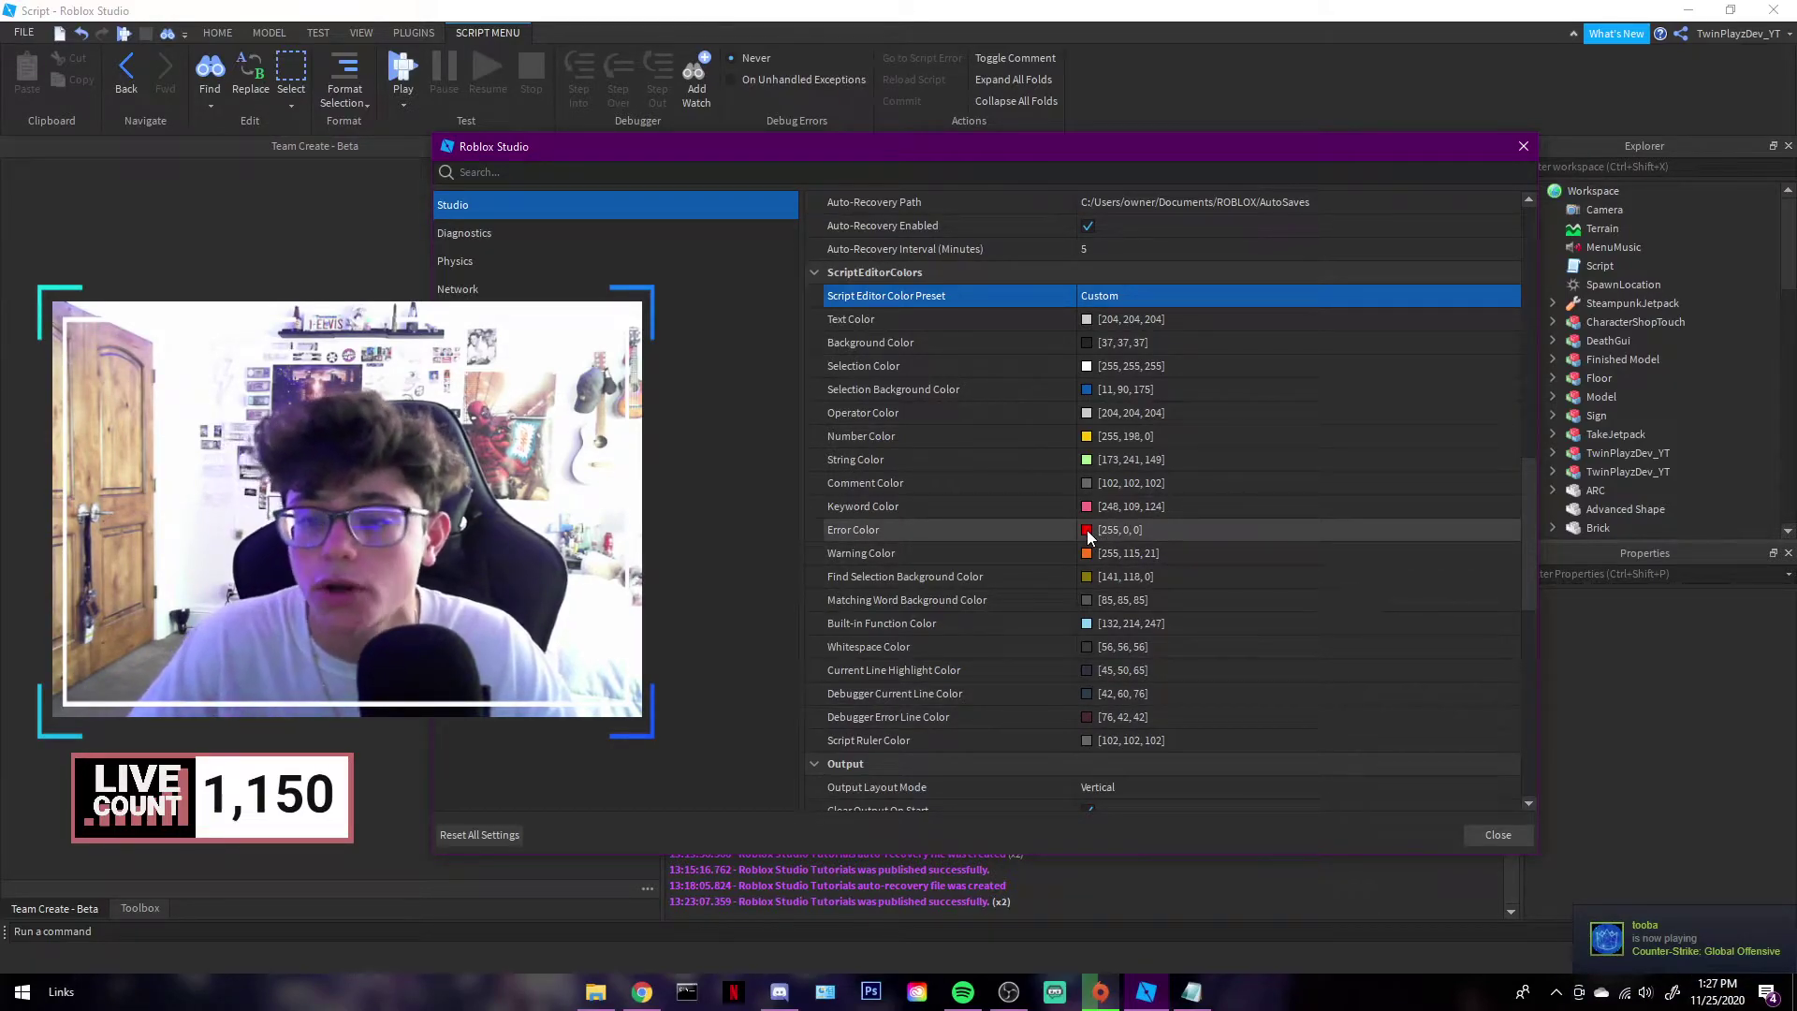
Step: Try several basic colors for the script editor's Comment Color and apply pure blue (0, 0, 255)
left_click(1085, 476)
left_click(868, 408)
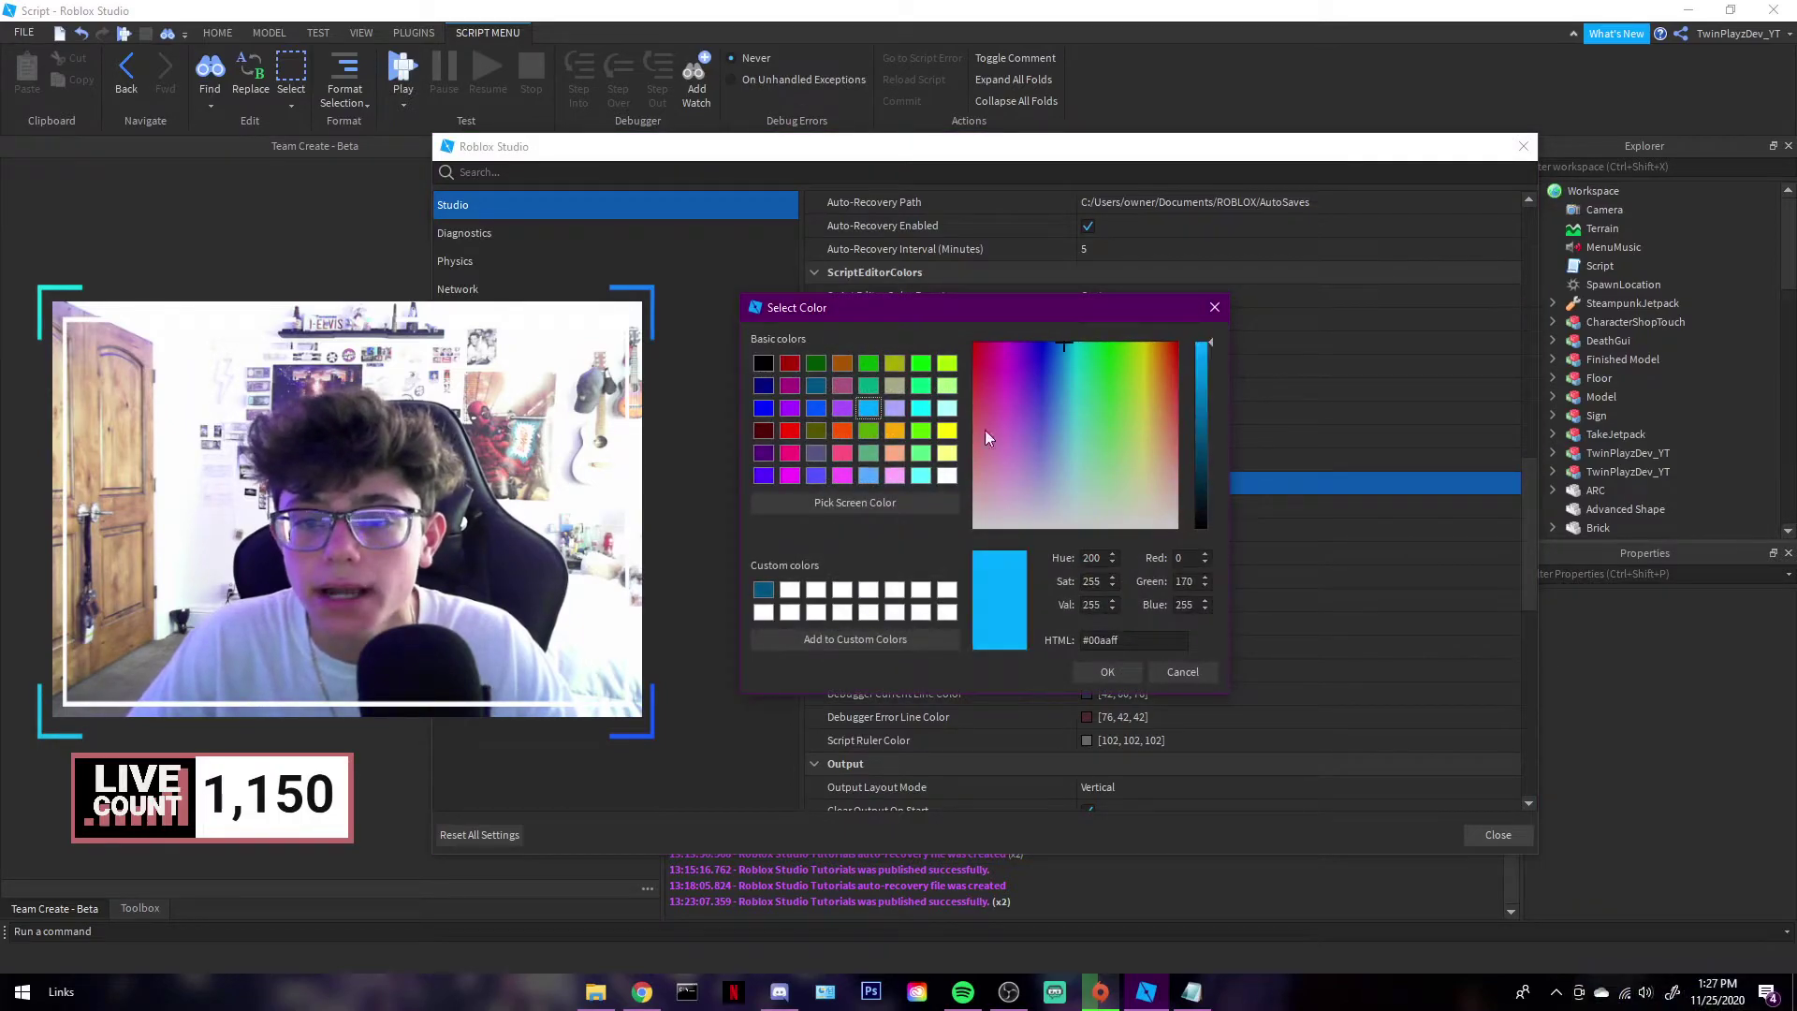
left_click(921, 408)
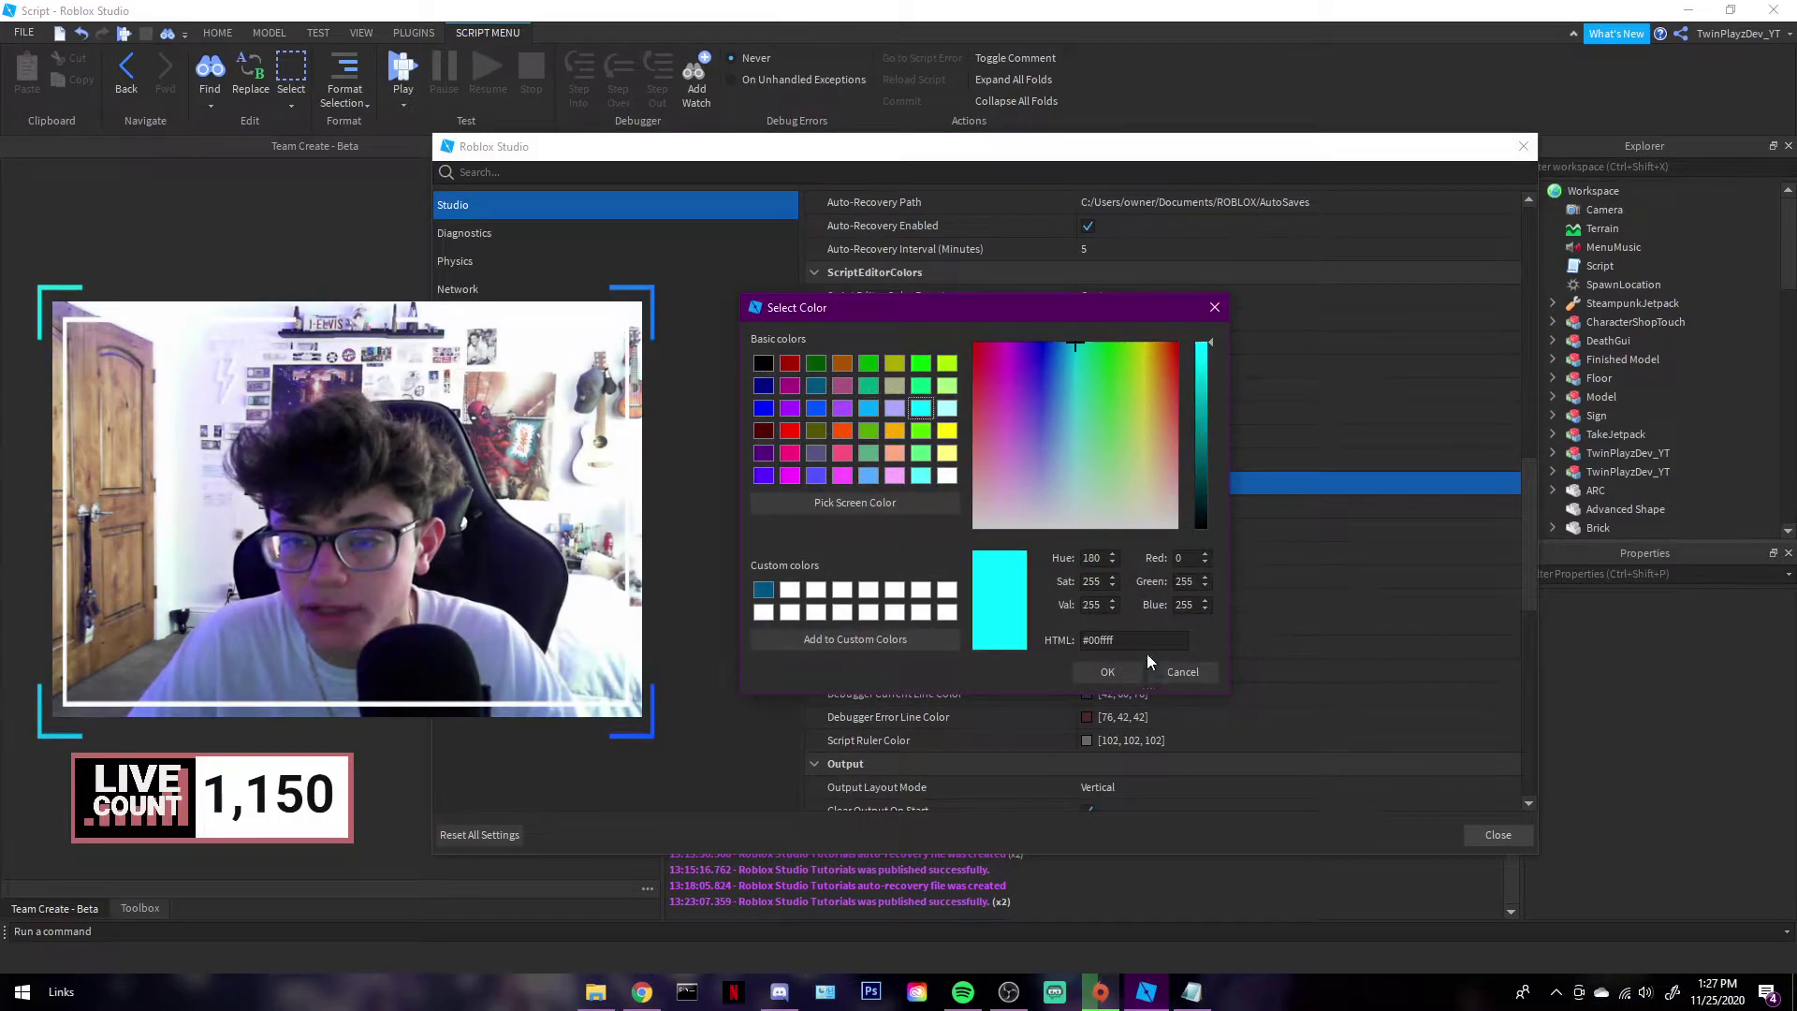
left_click(871, 453)
left_click(867, 430)
left_click(868, 367)
left_click(920, 365)
left_click(816, 363)
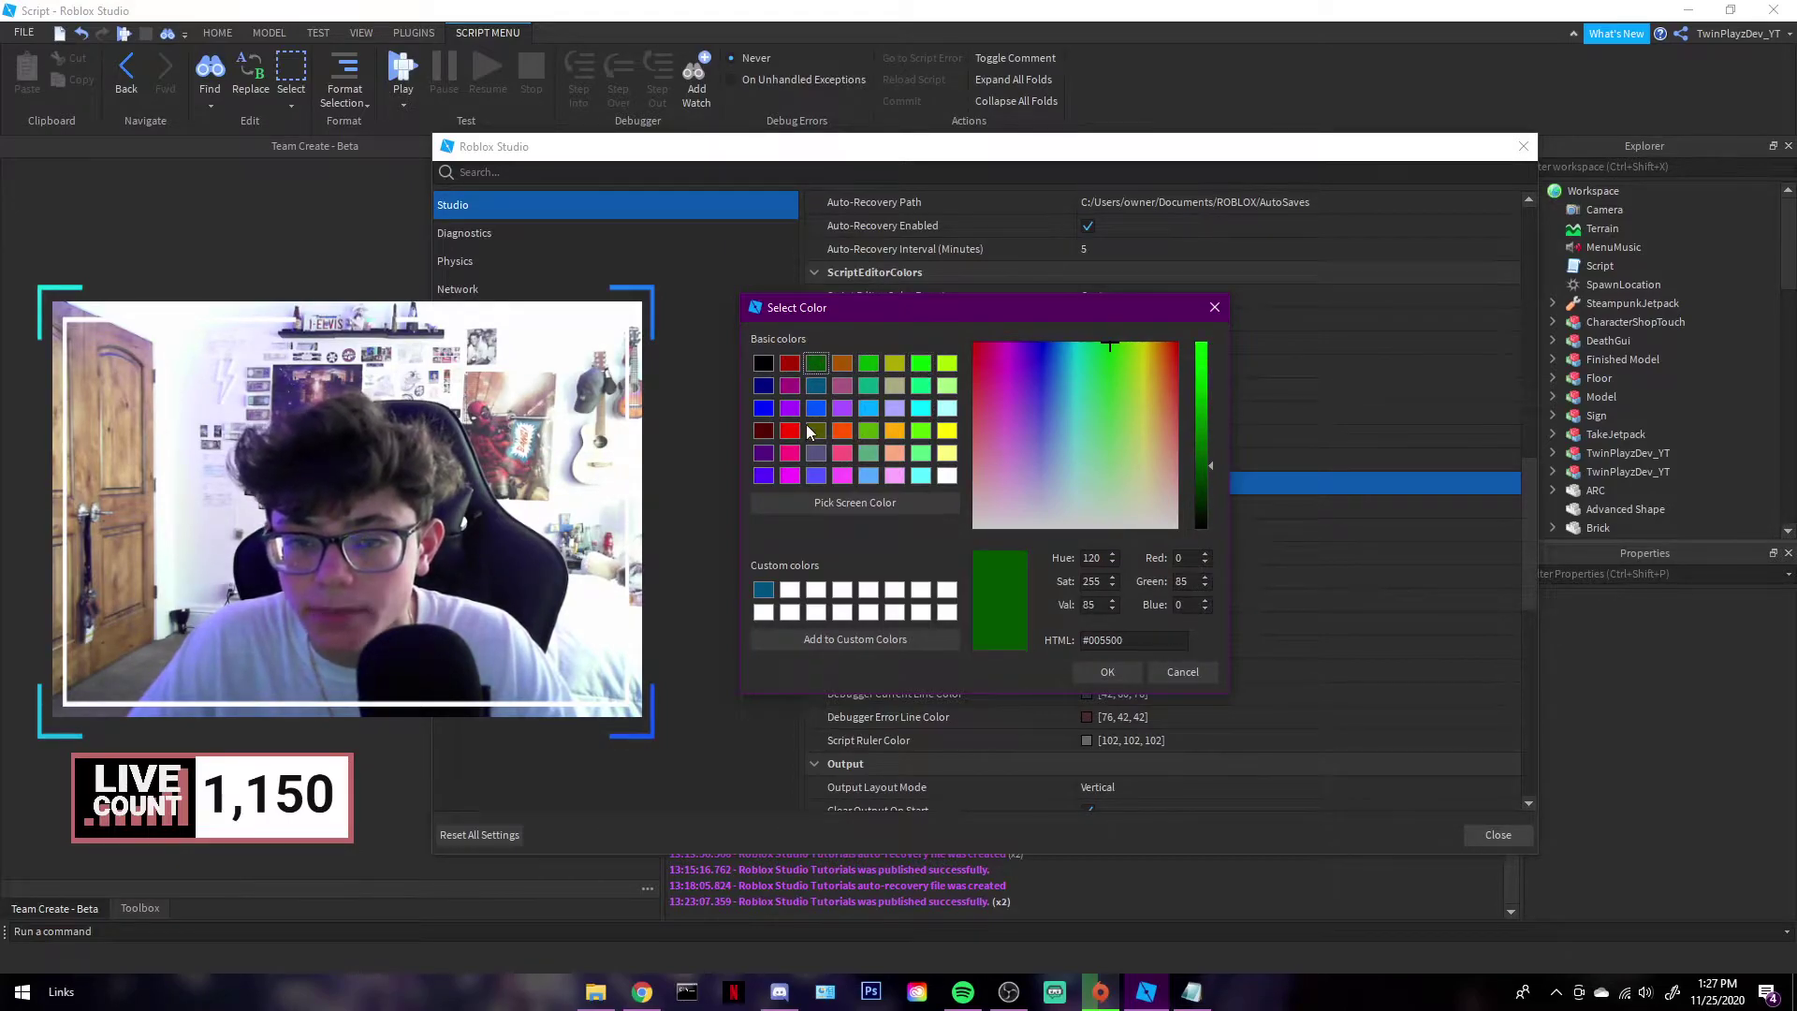
left_click(766, 409)
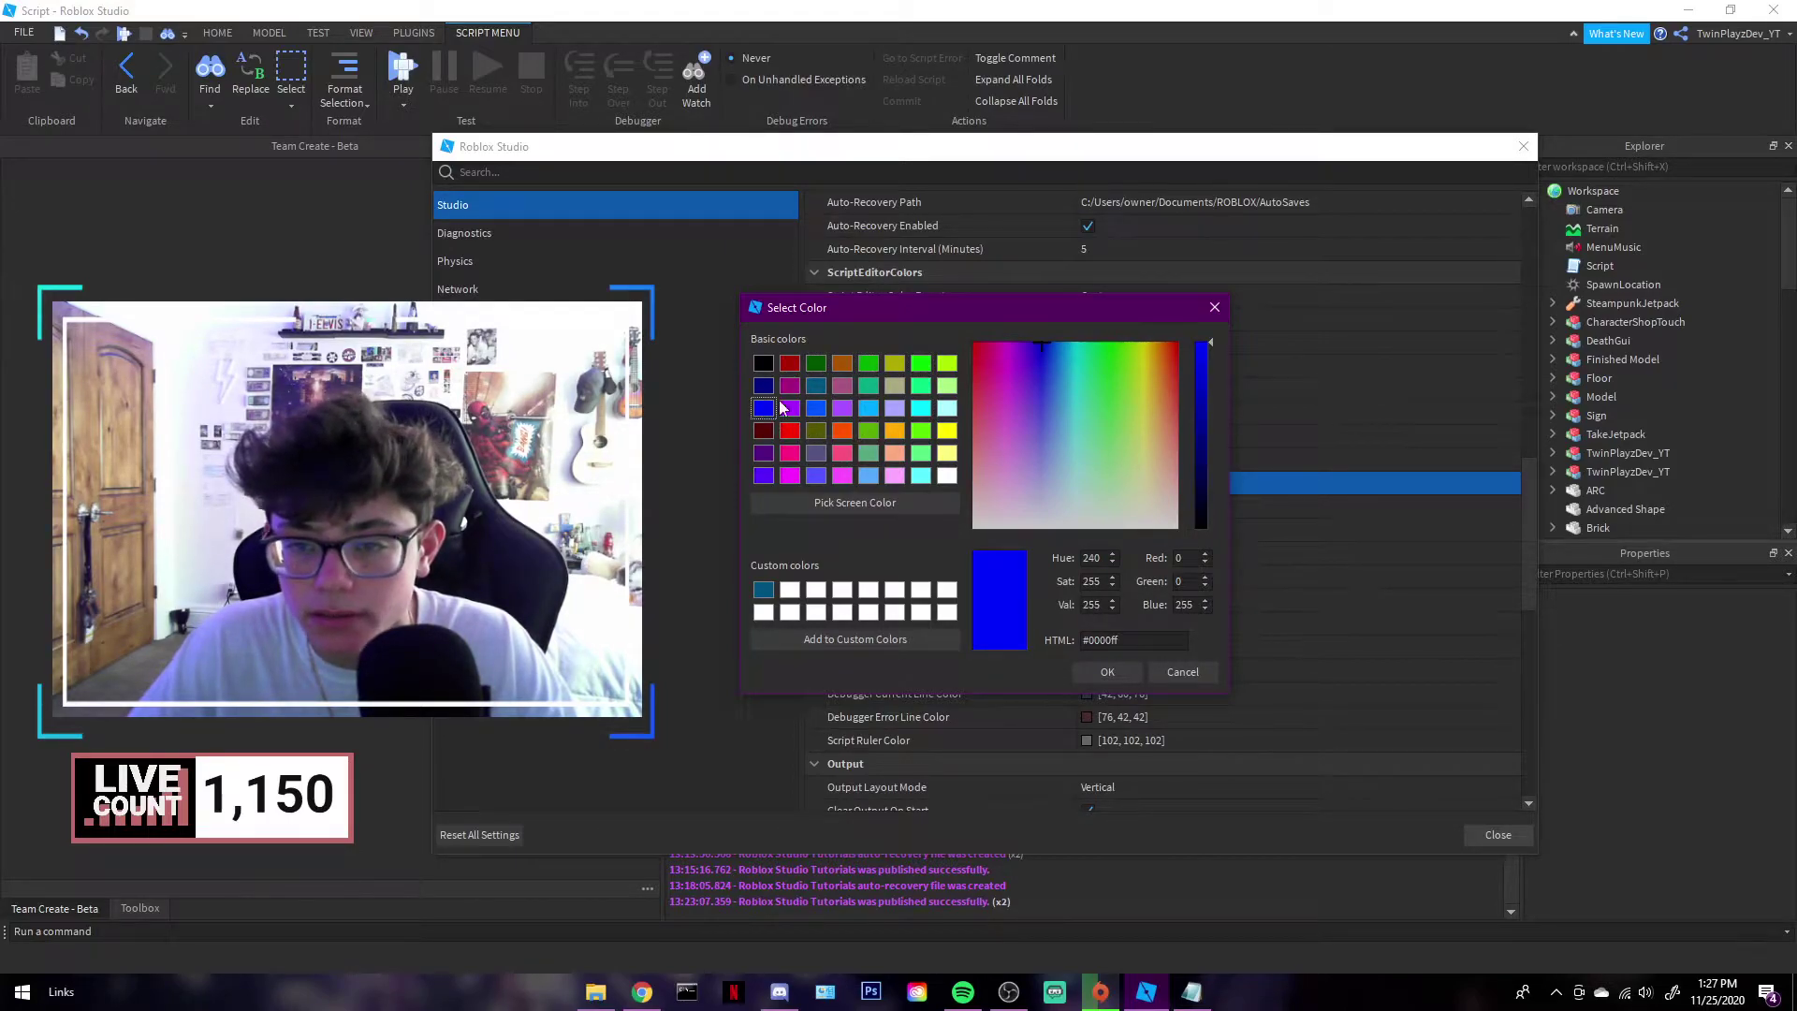
left_click(1106, 671)
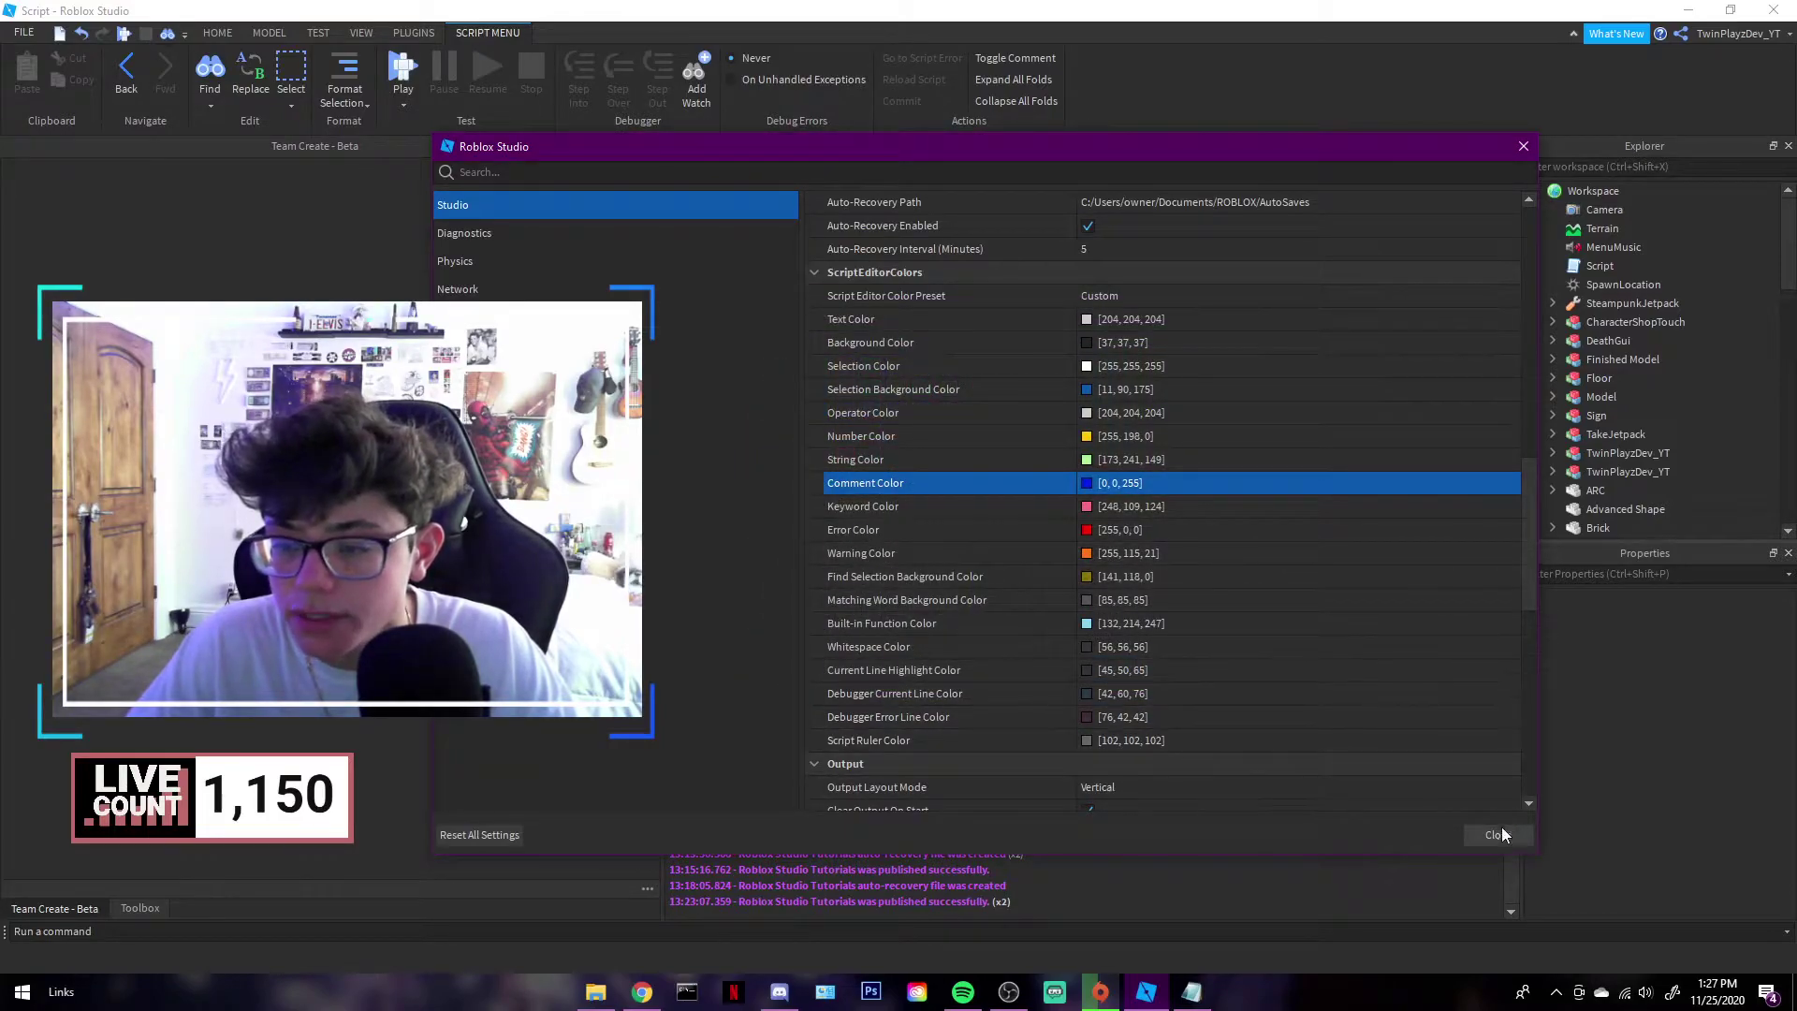
Step: Close the Studio settings and postpone the restart
scroll(1456, 754, "down", 7)
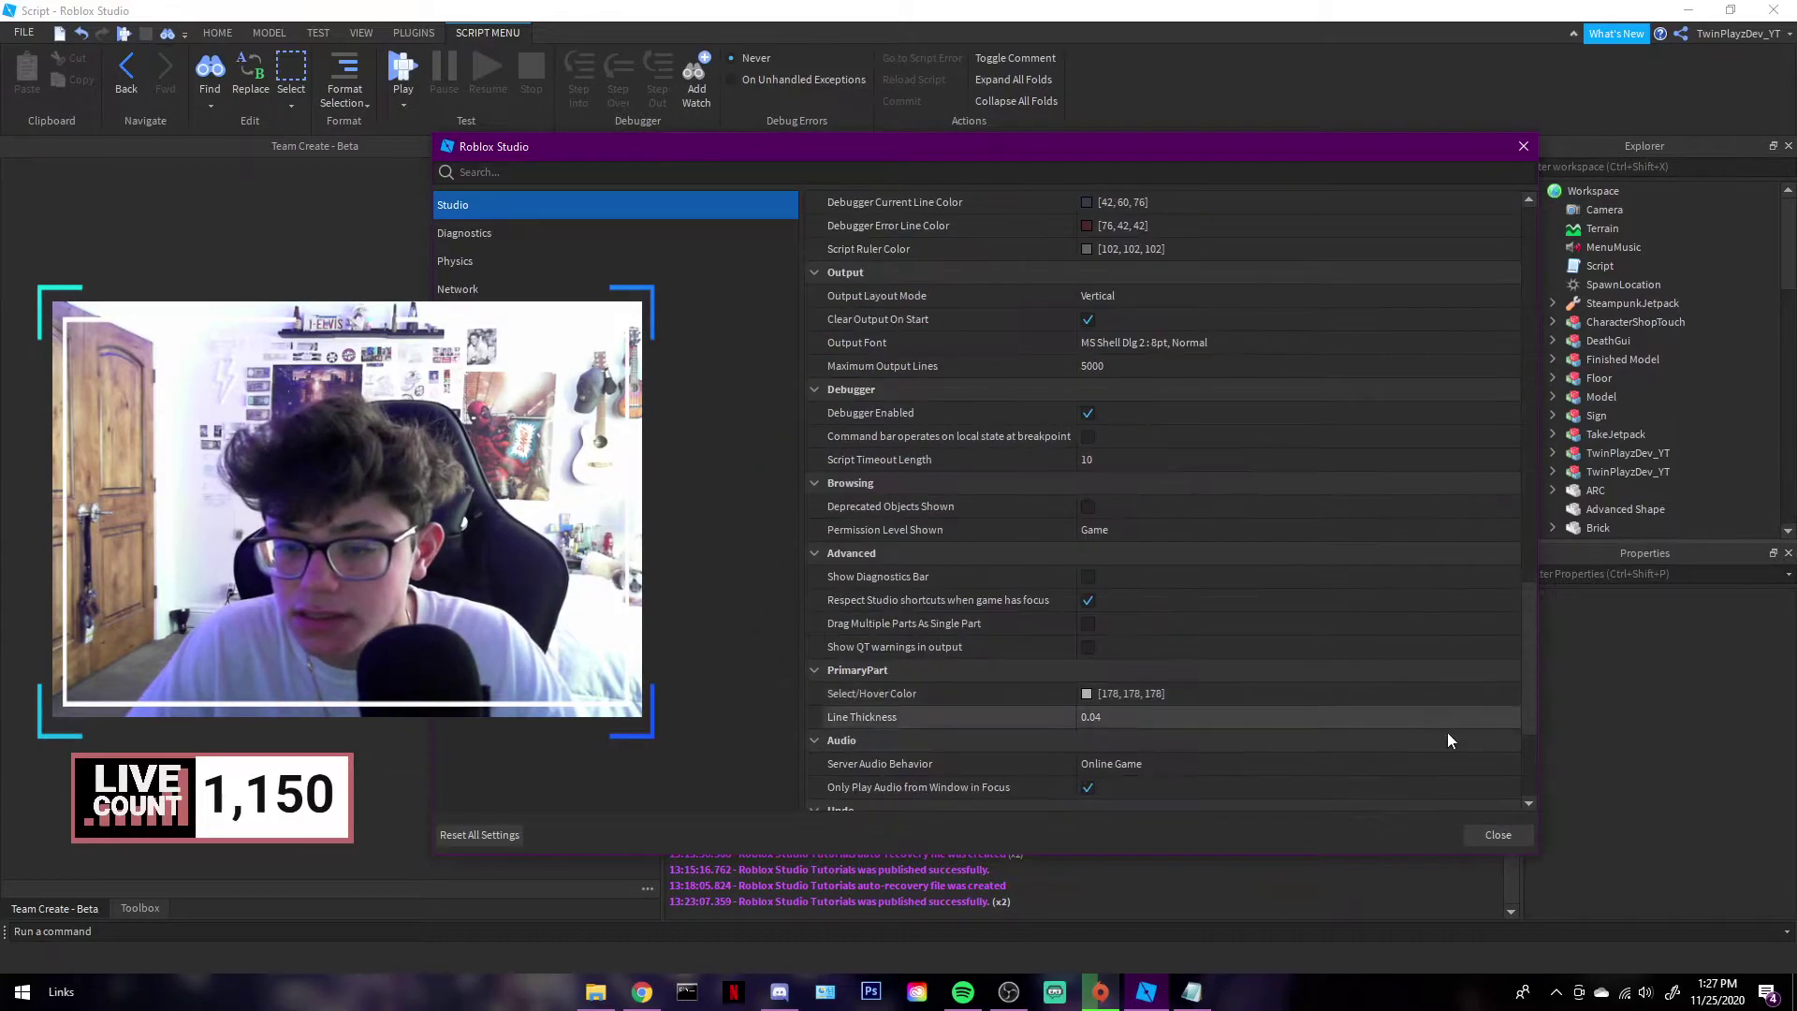
scroll(1356, 602, "up", 8)
left_click_drag(862, 154, 547, 137)
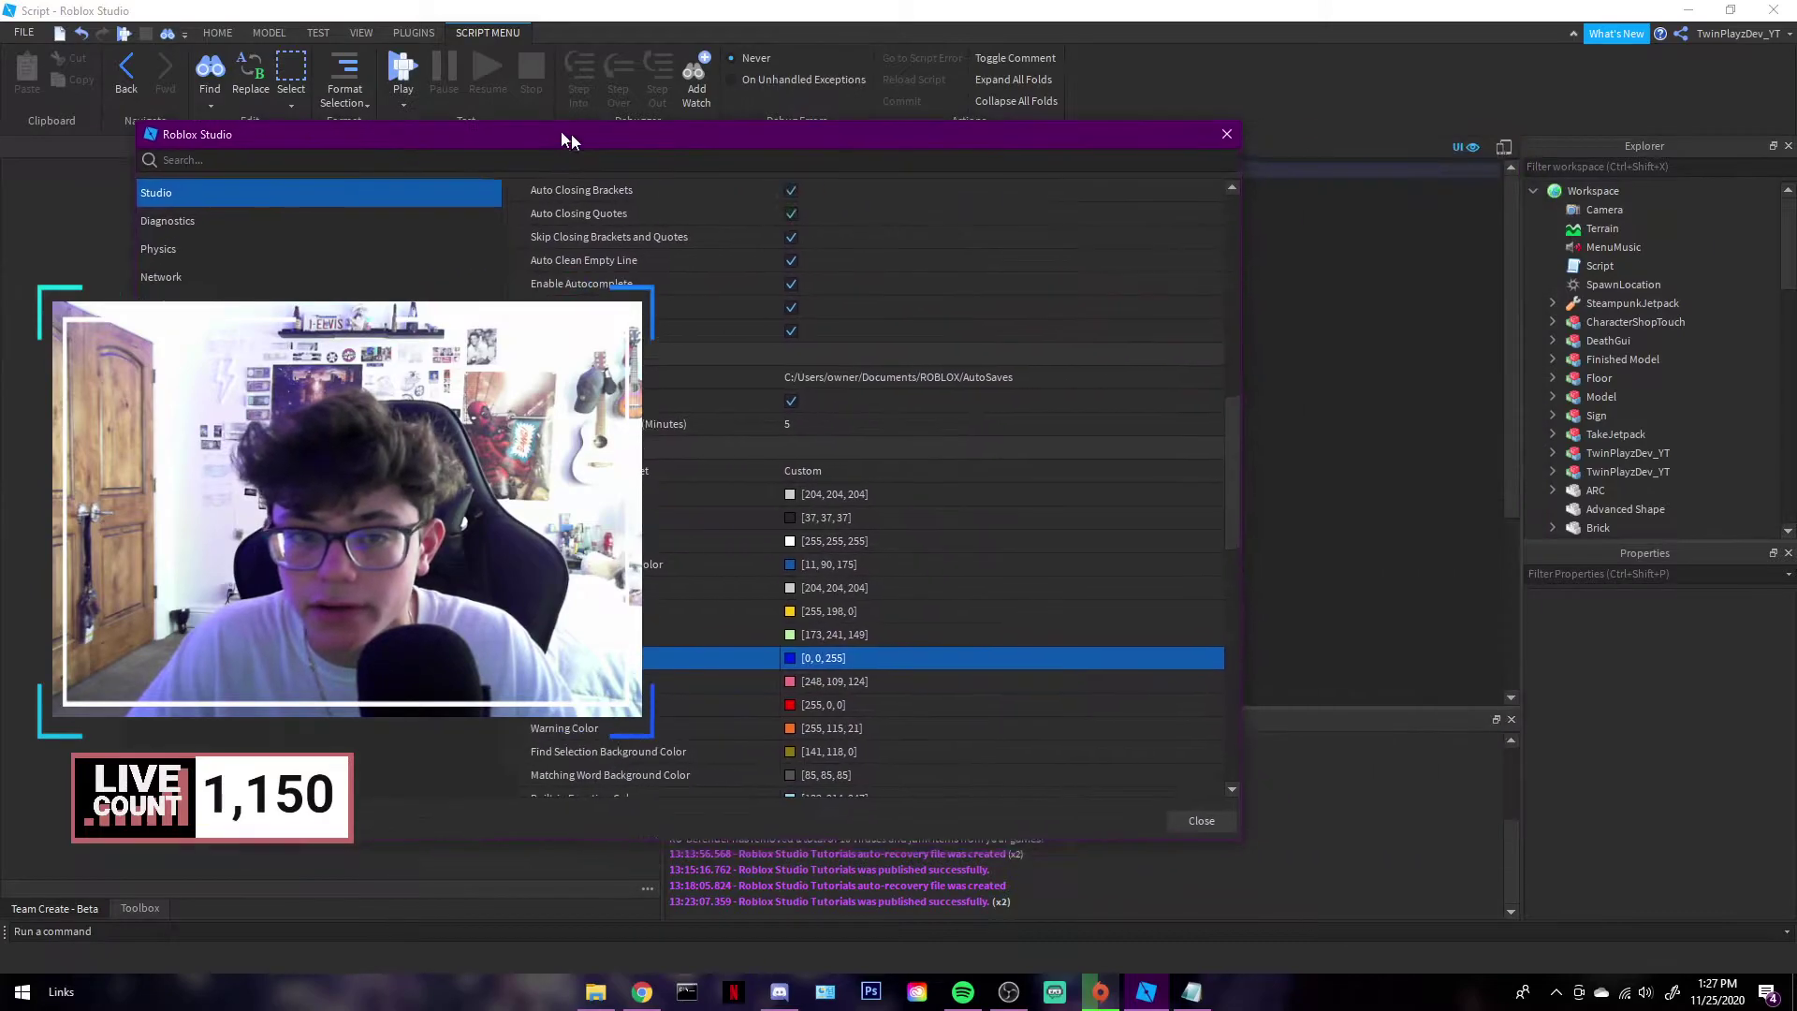
left_click(1174, 816)
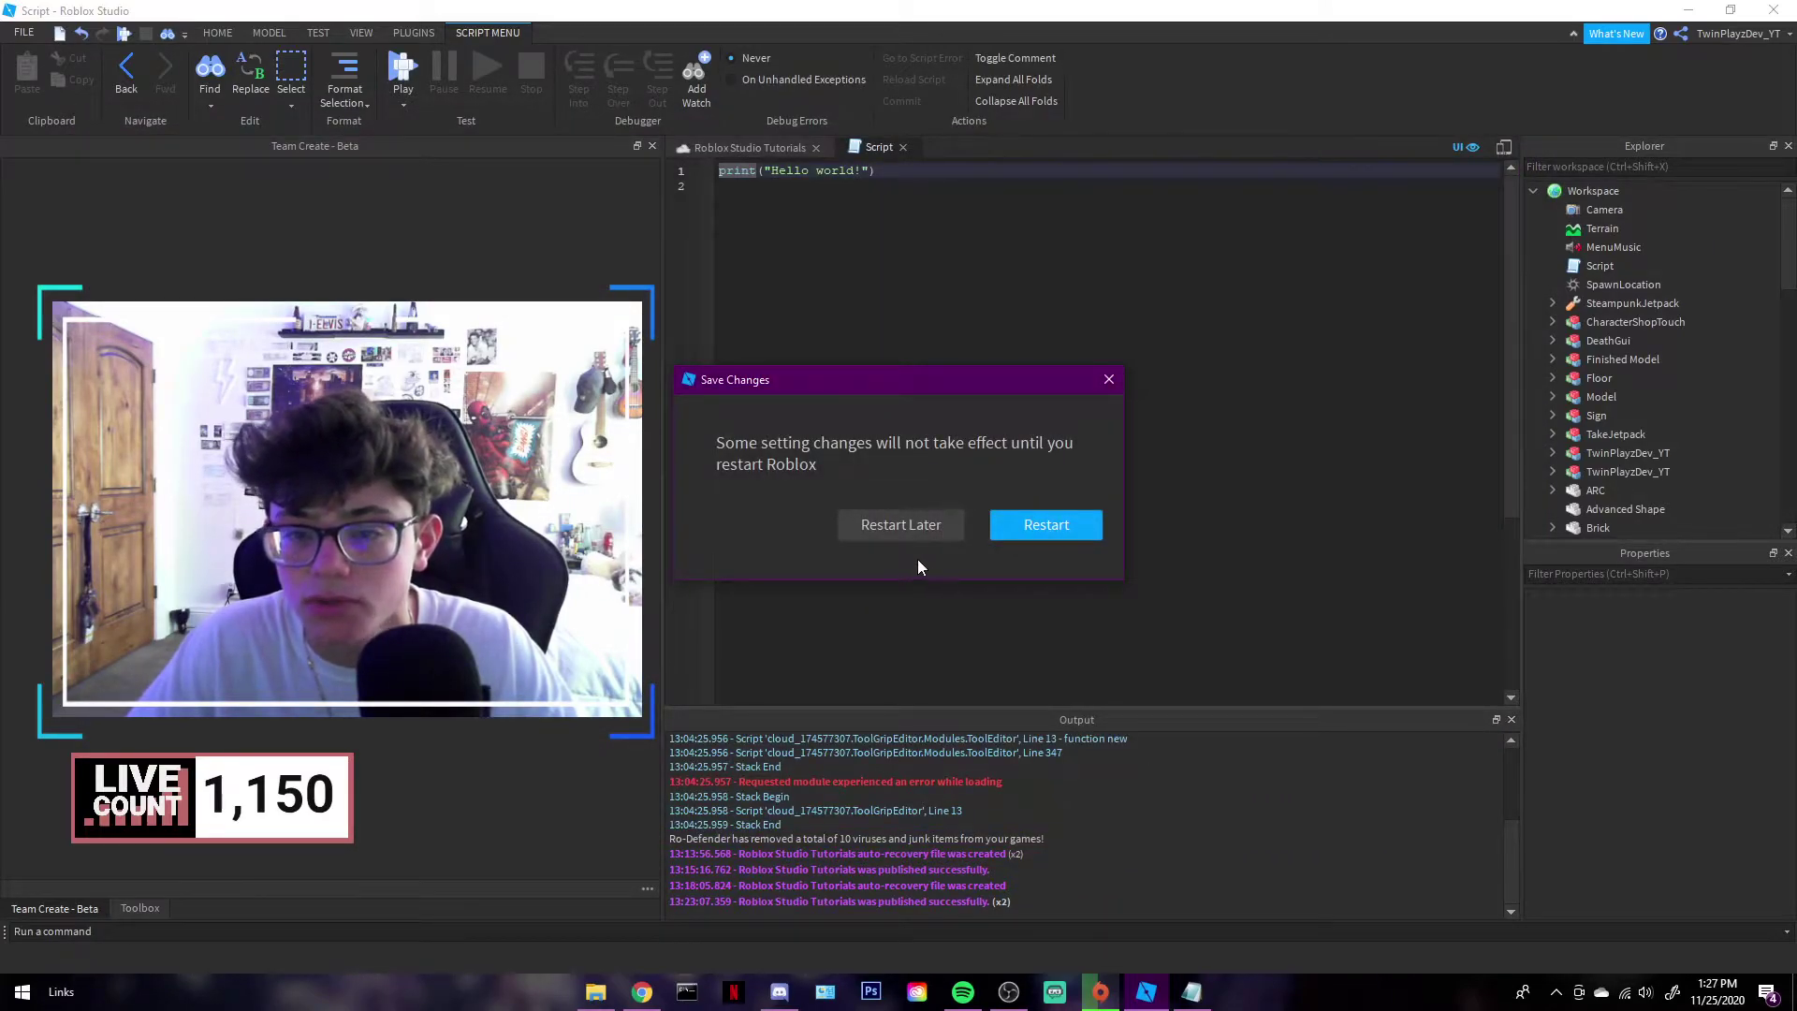
left_click(894, 524)
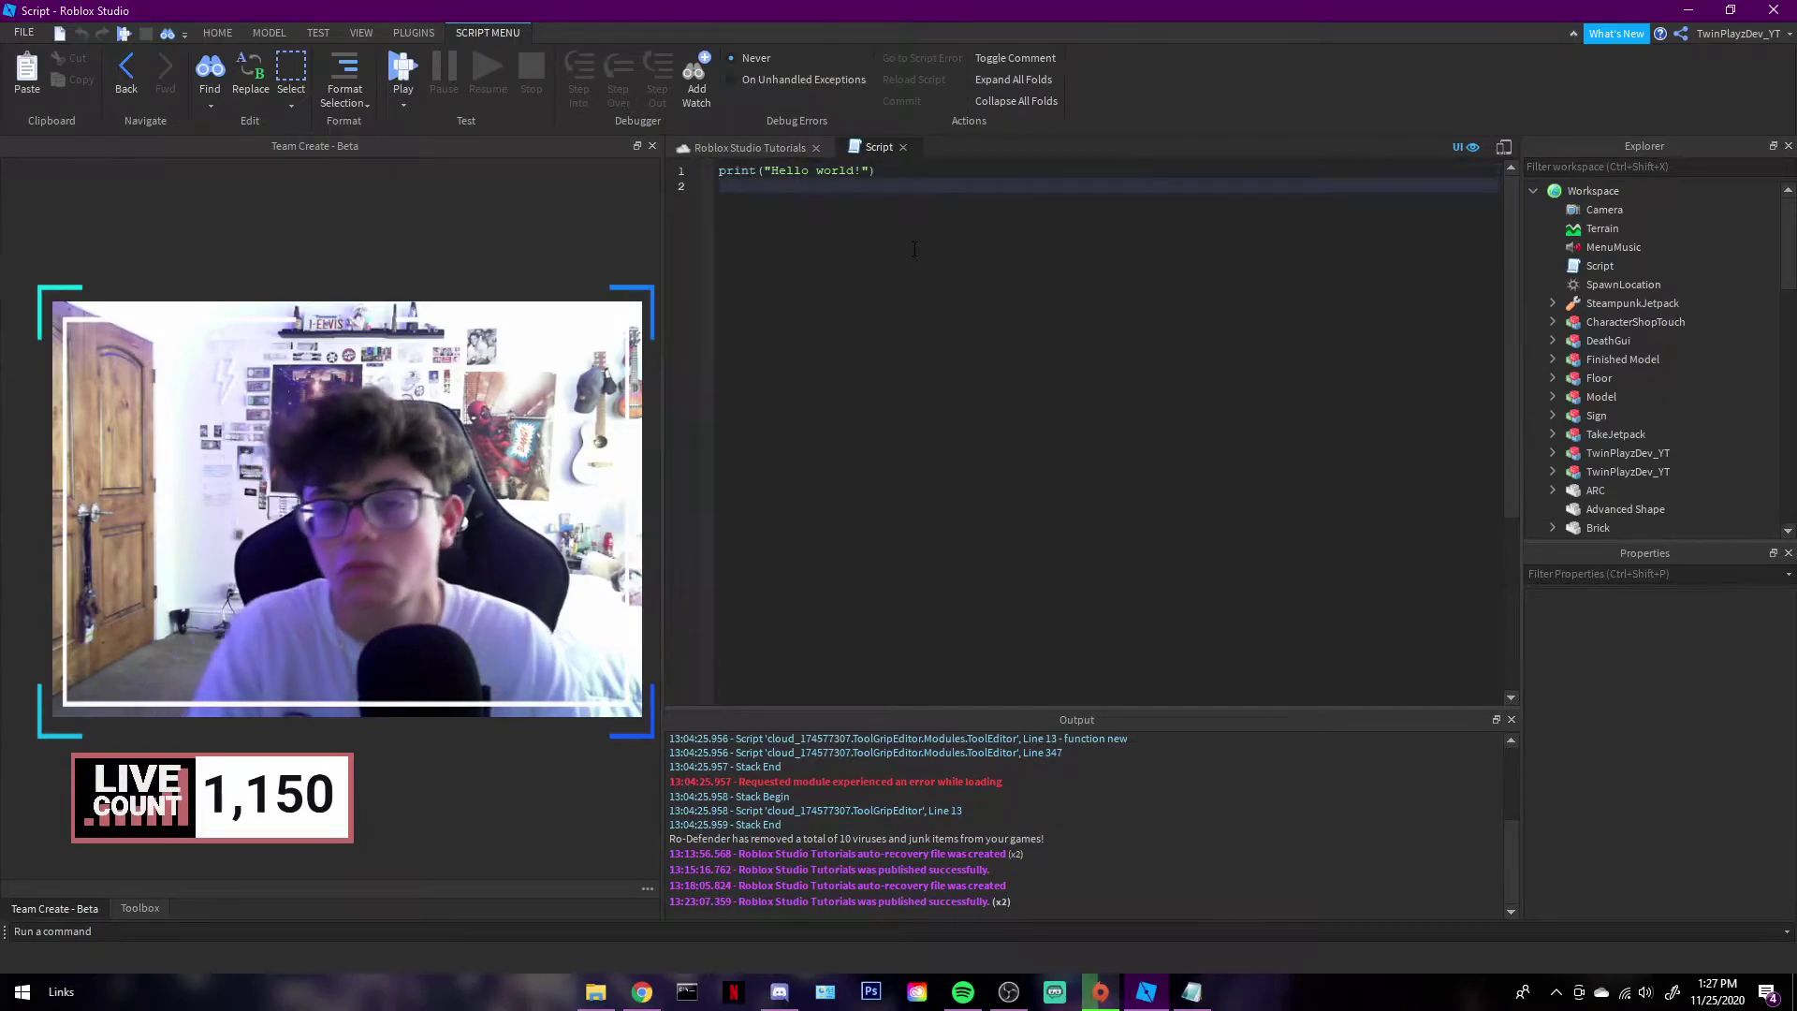
Step: Close and reopen the workspace script and insert two blank lines above the print statement
key("BackSpace")
left_click(902, 147)
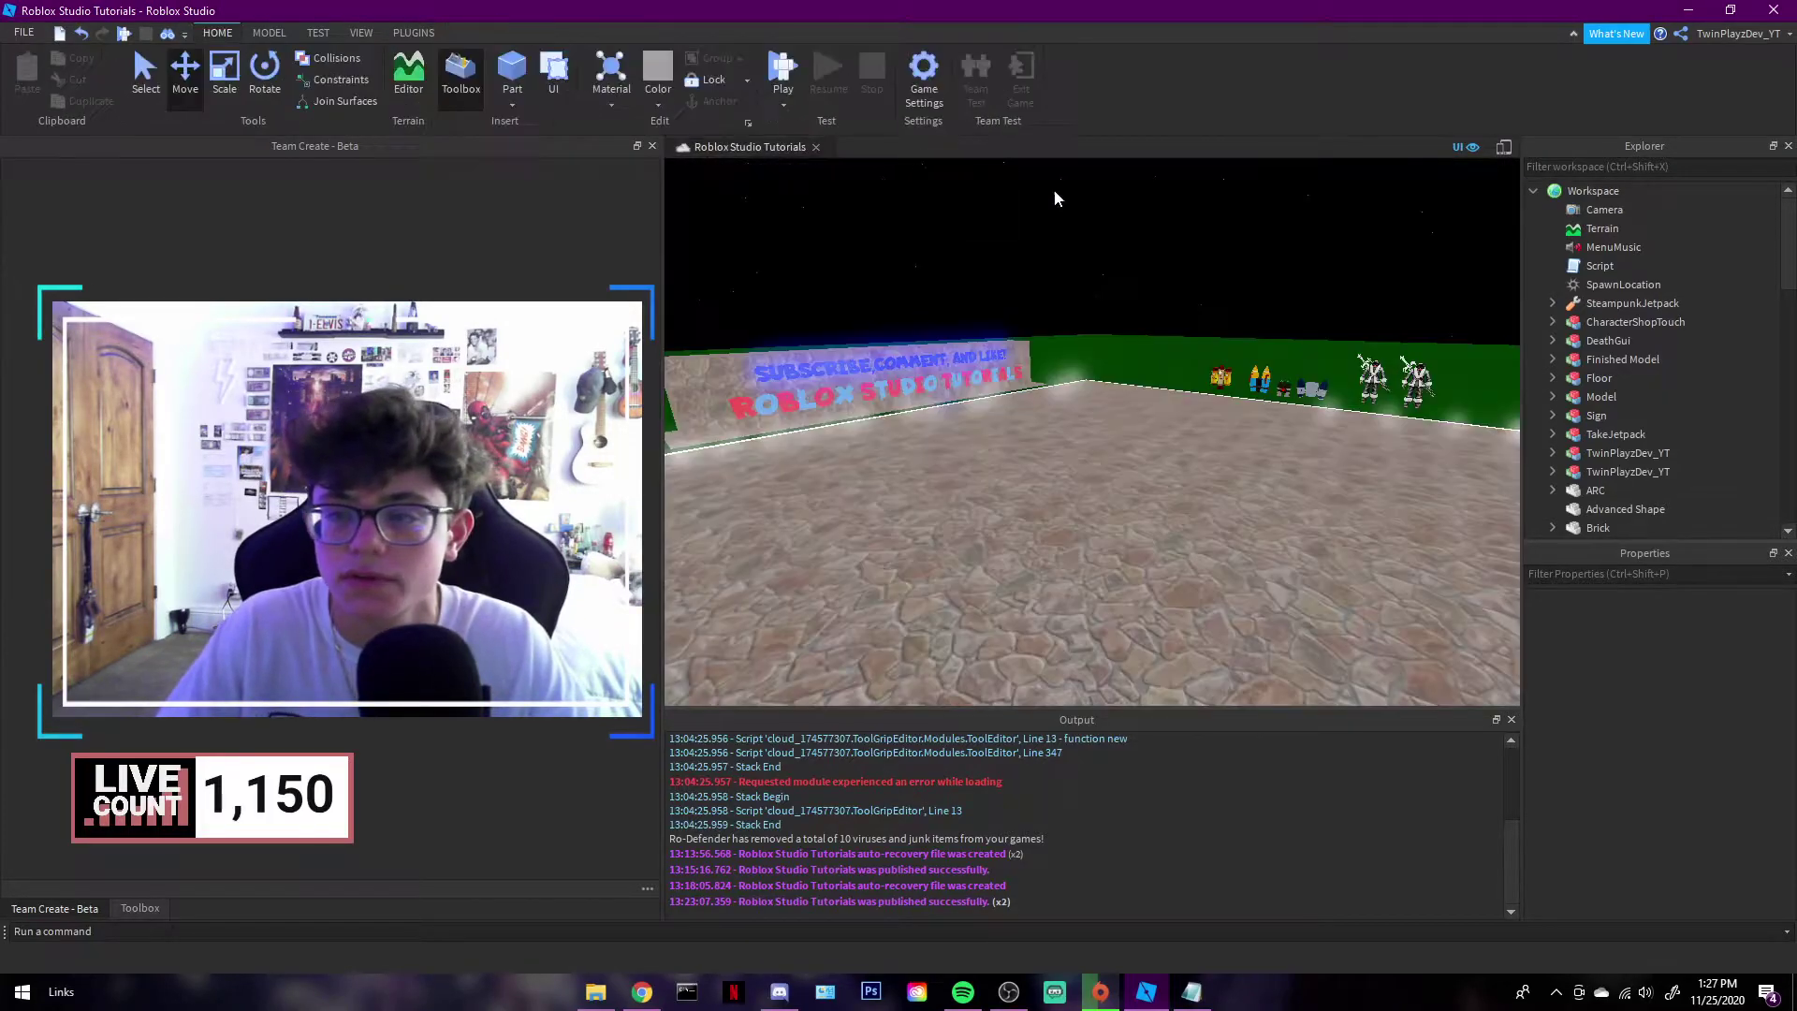
double_click(1600, 265)
key("Return")
key("Return")
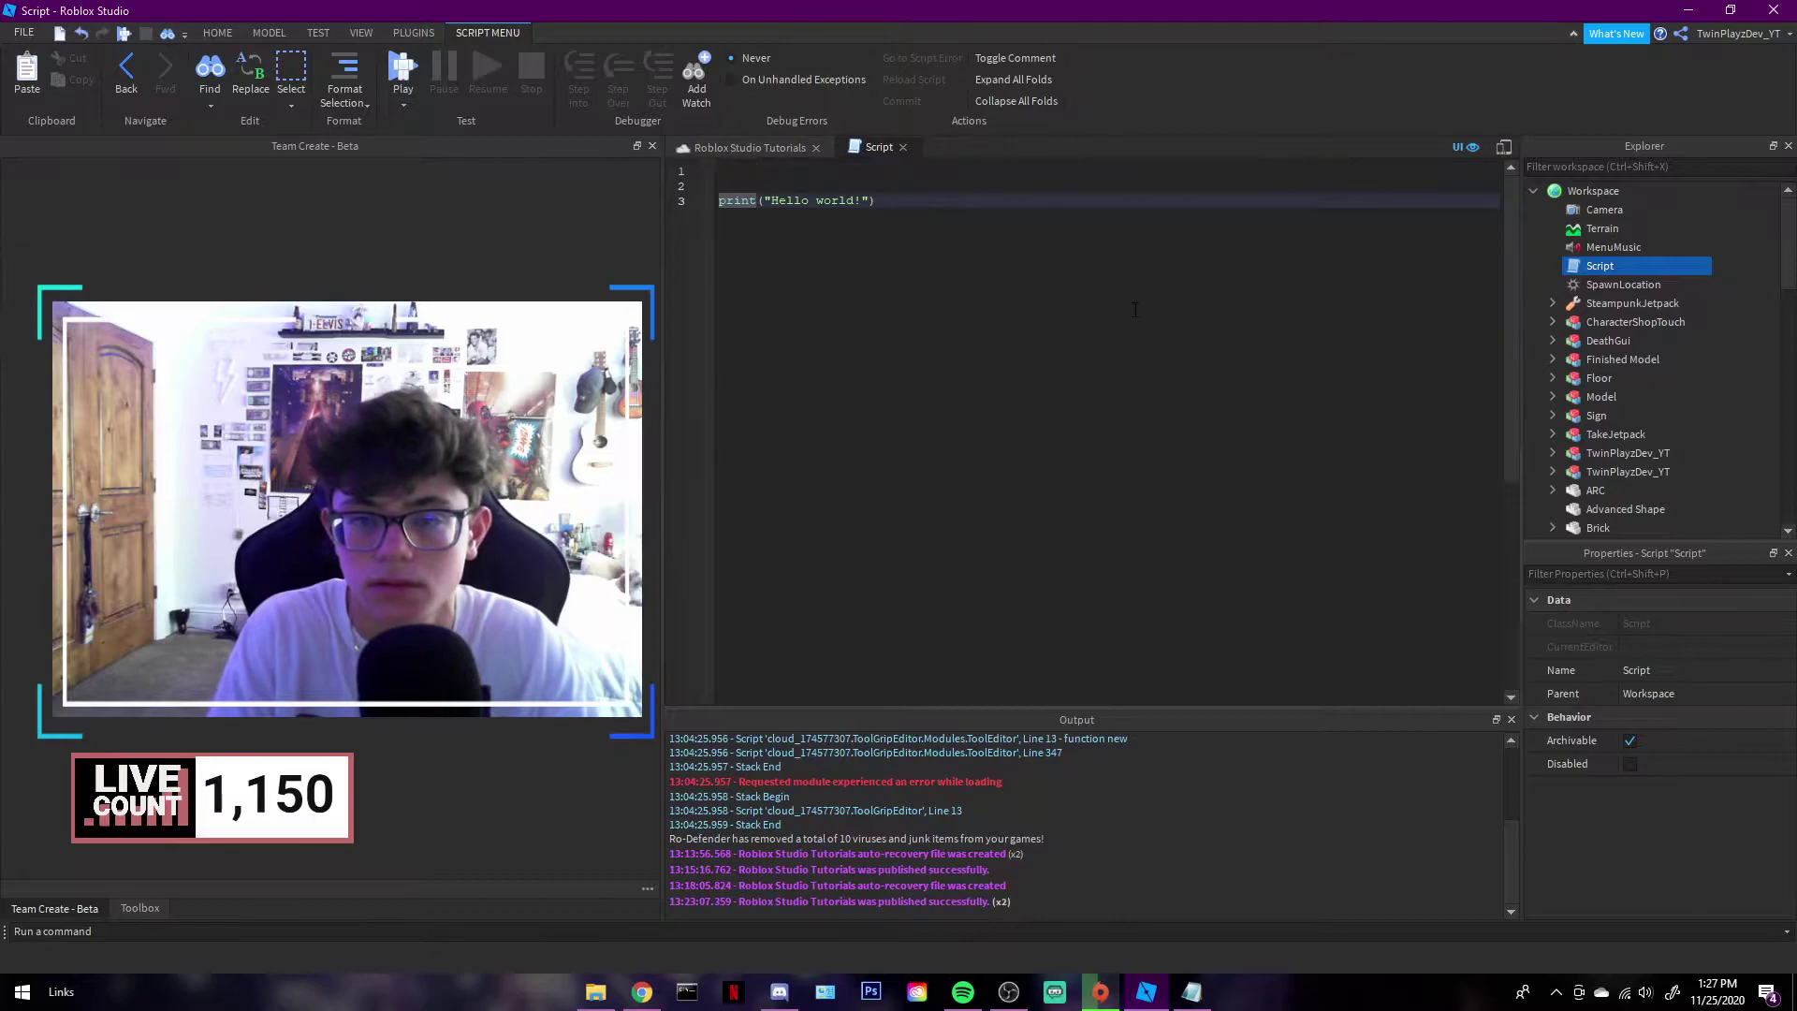
Step: Comment out the print statement with "--" to preview the comment color, and undo that edit
type("--")
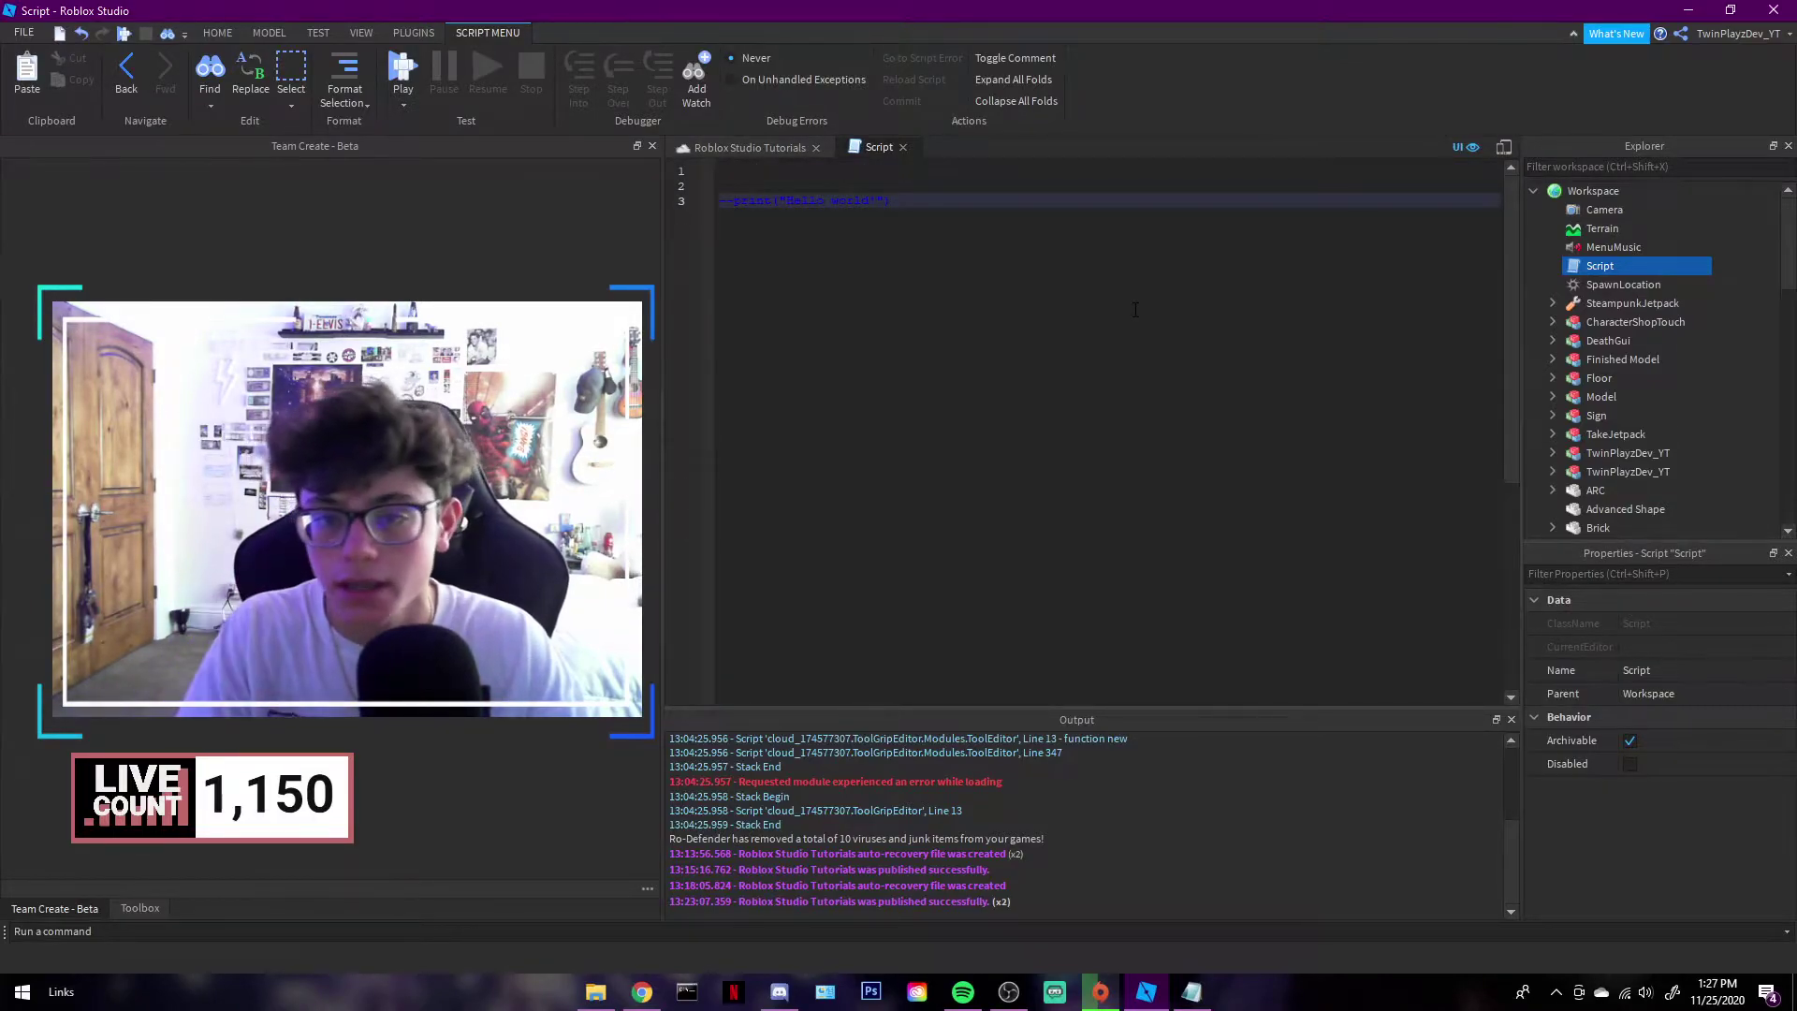
key("ctrl+z")
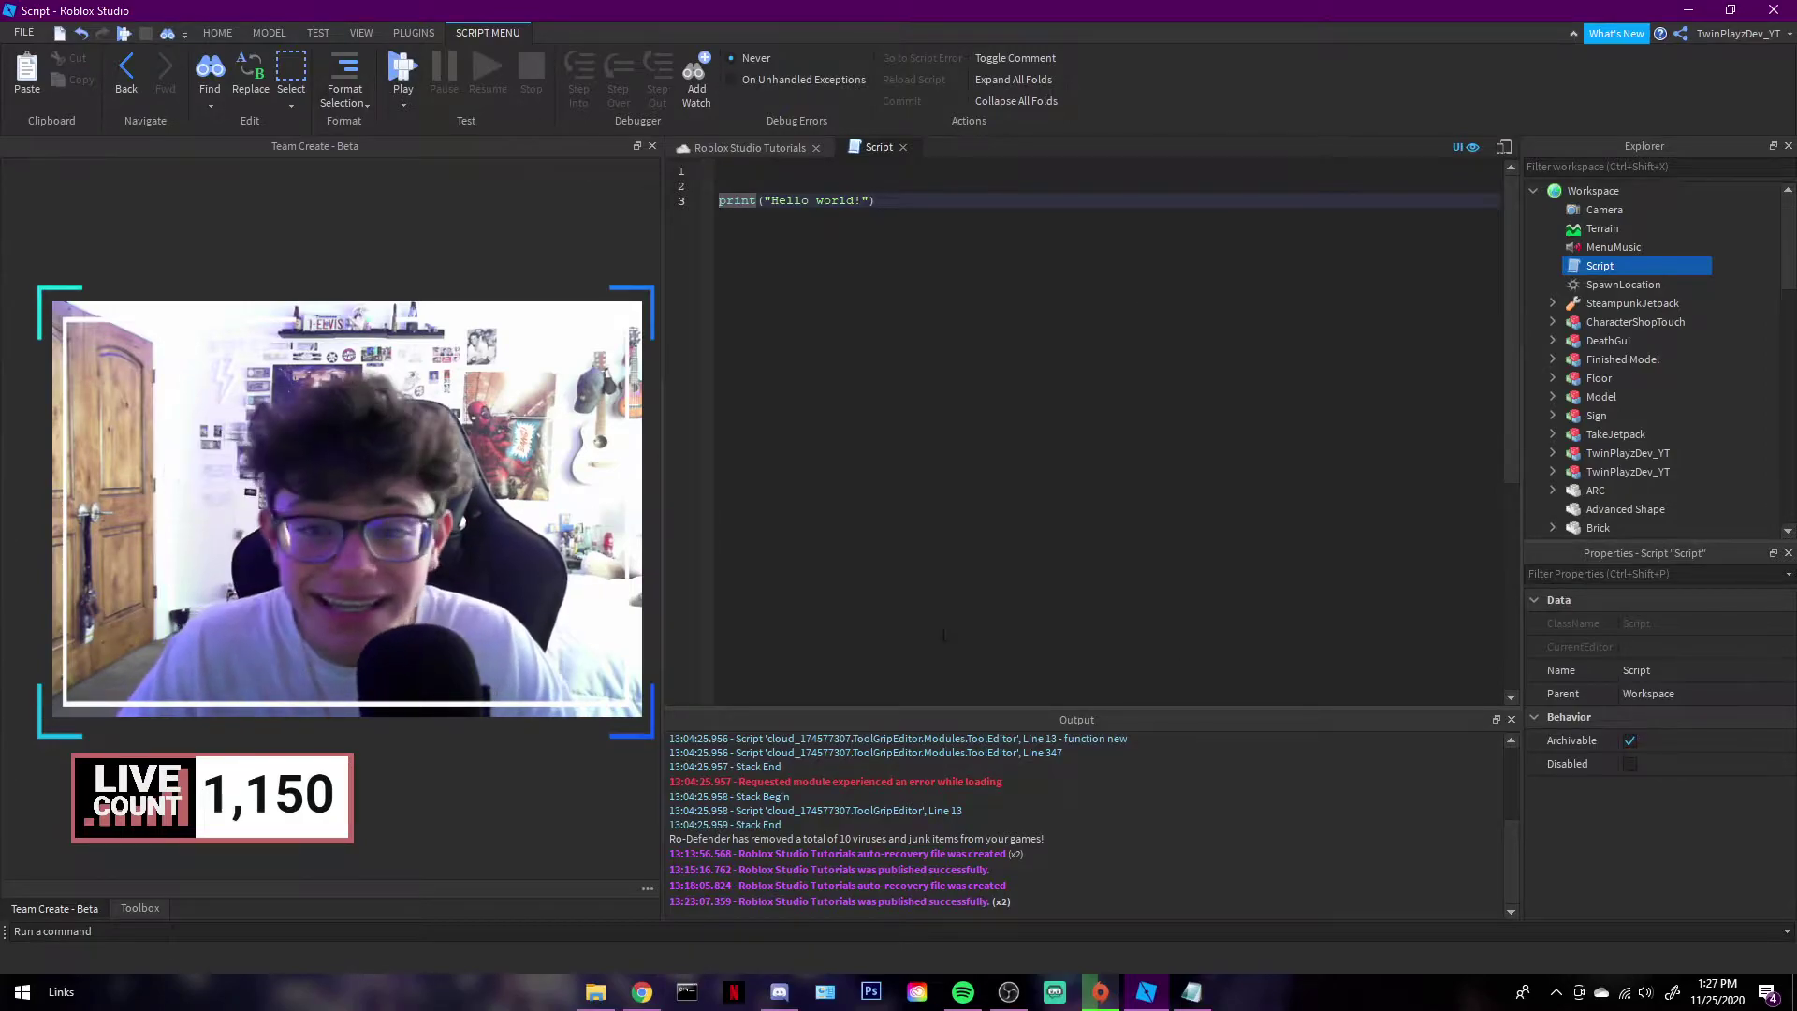
Step: Reopen the Studio settings and set the script editor's Comment Color to a dark gray (91, 91, 91)
left_click(24, 32)
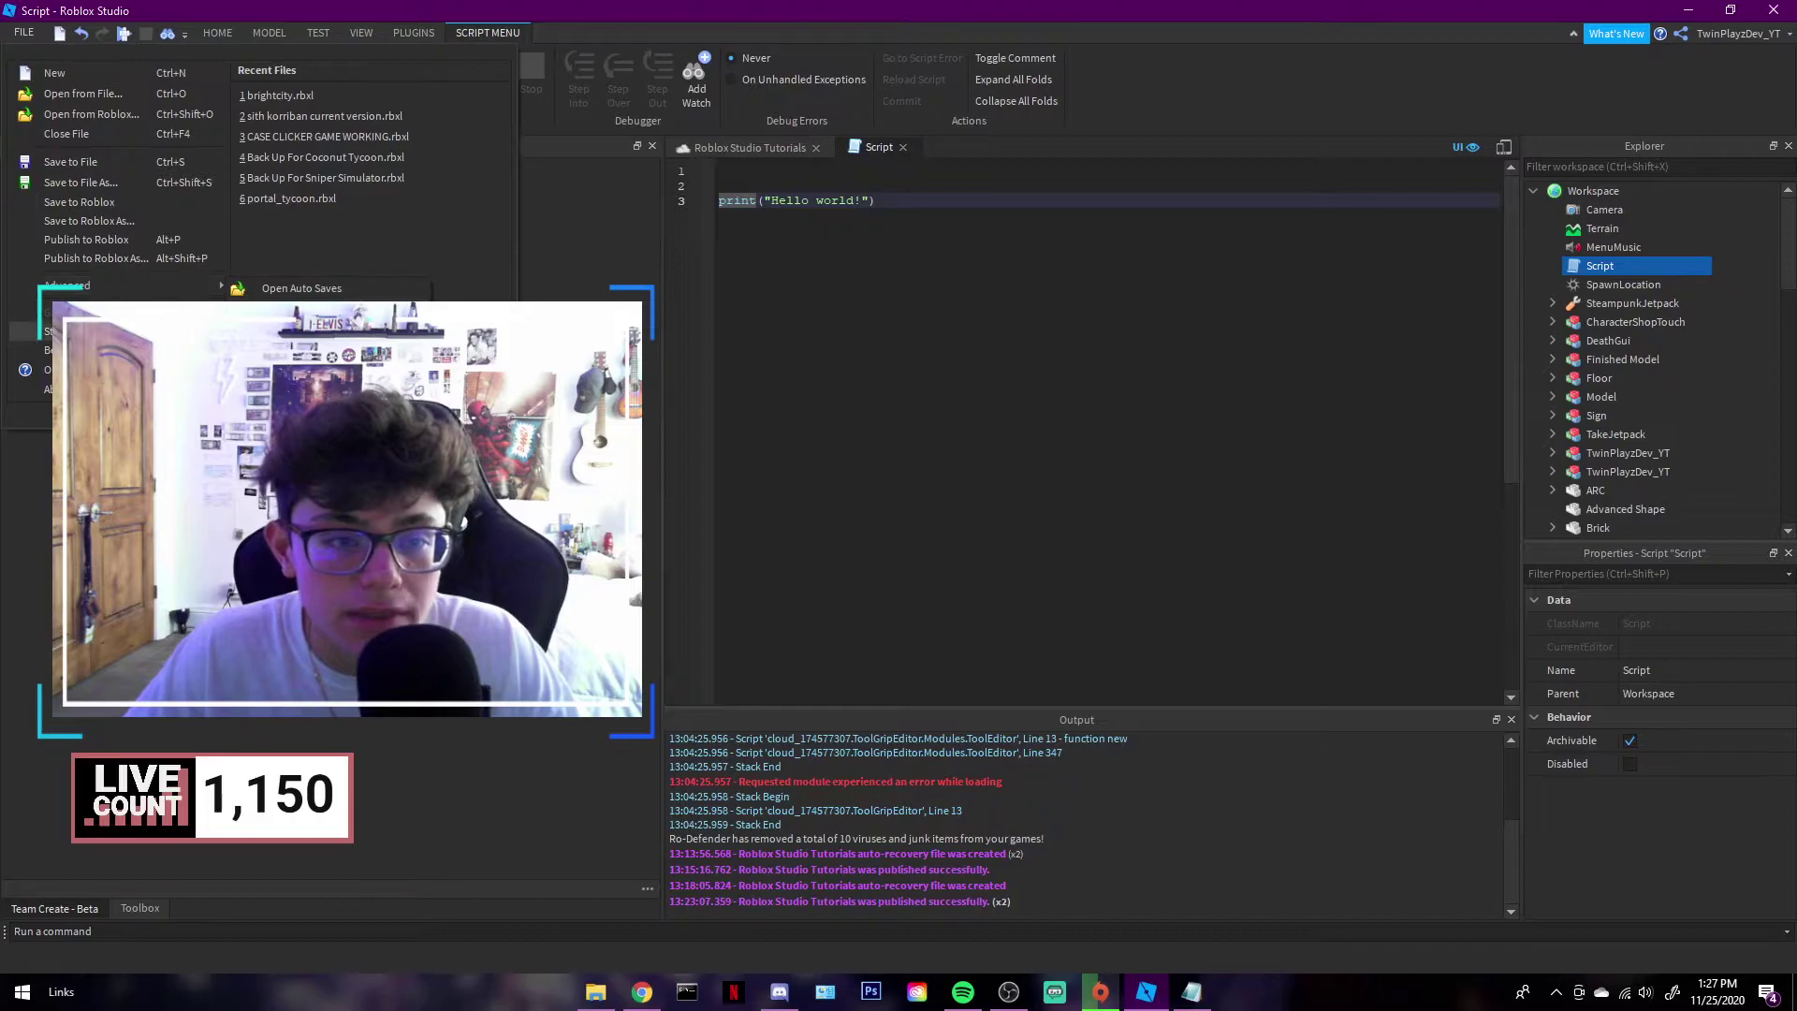
left_click(84, 331)
left_click(743, 641)
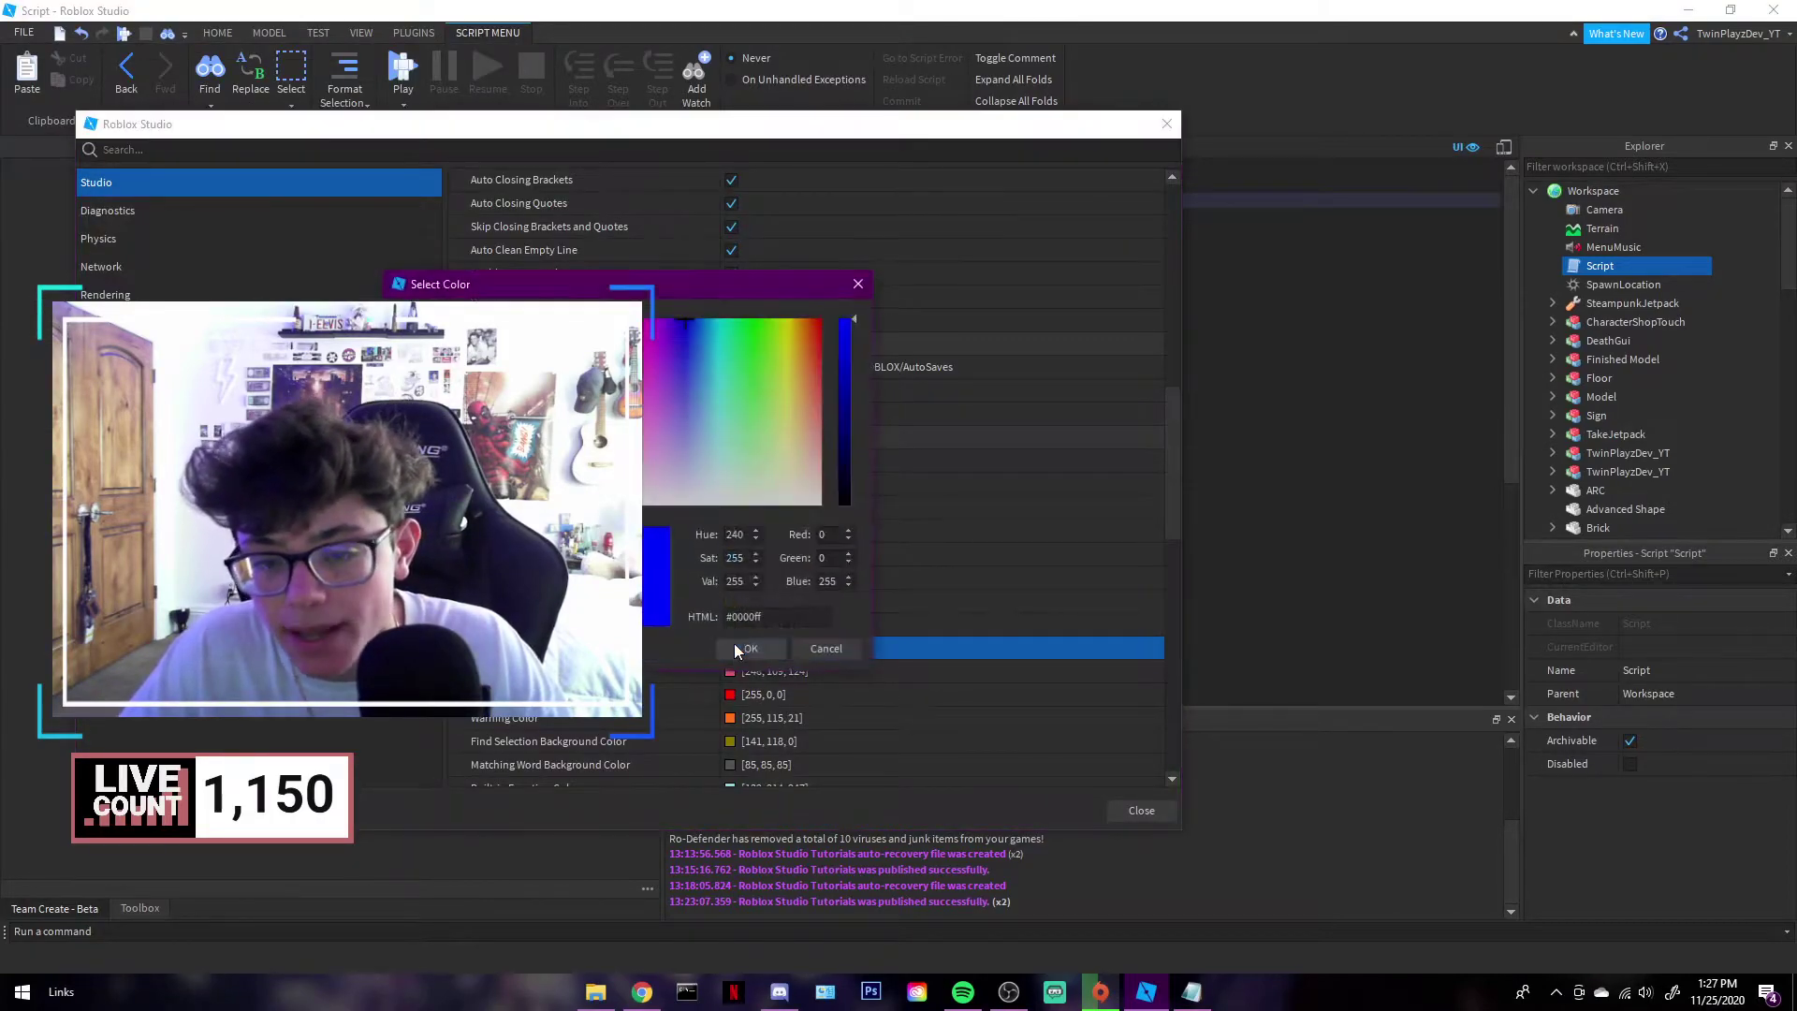
left_click(694, 446)
left_click_drag(844, 423, 845, 438)
left_click(734, 649)
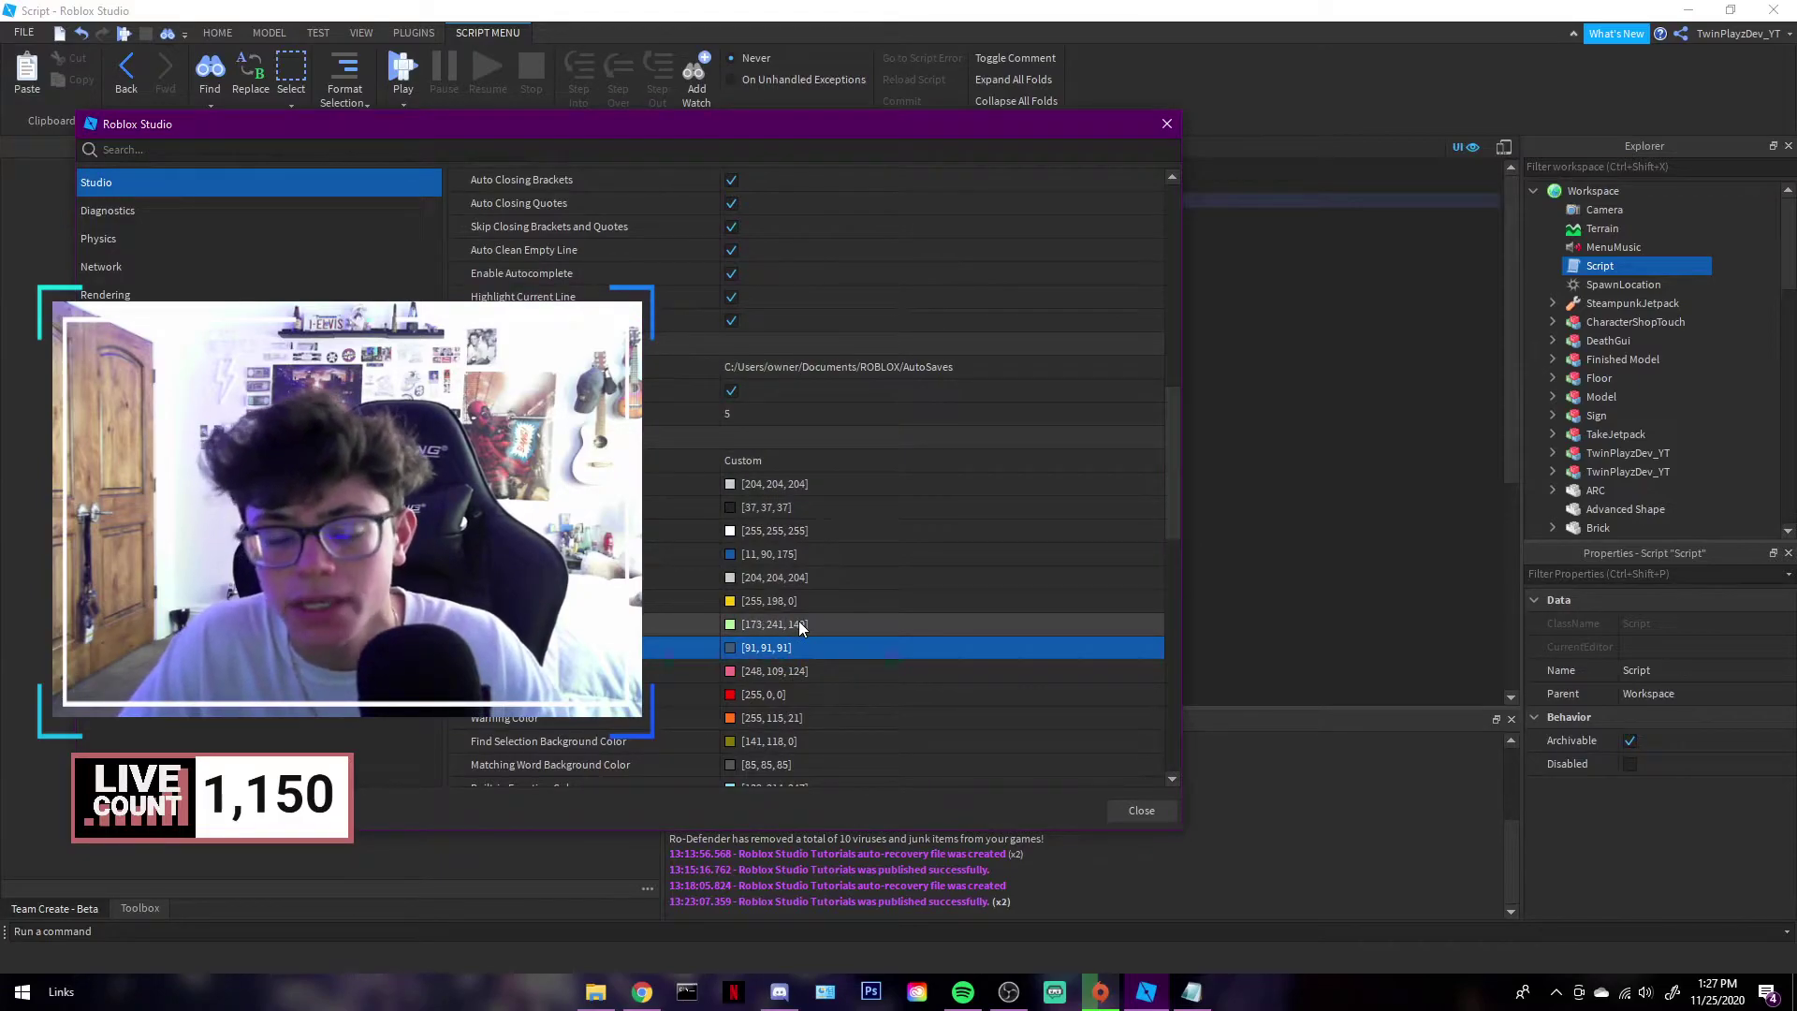
Step: Change the Comment Color to a muted grayish blue (85, 85, 127)
left_click(732, 647)
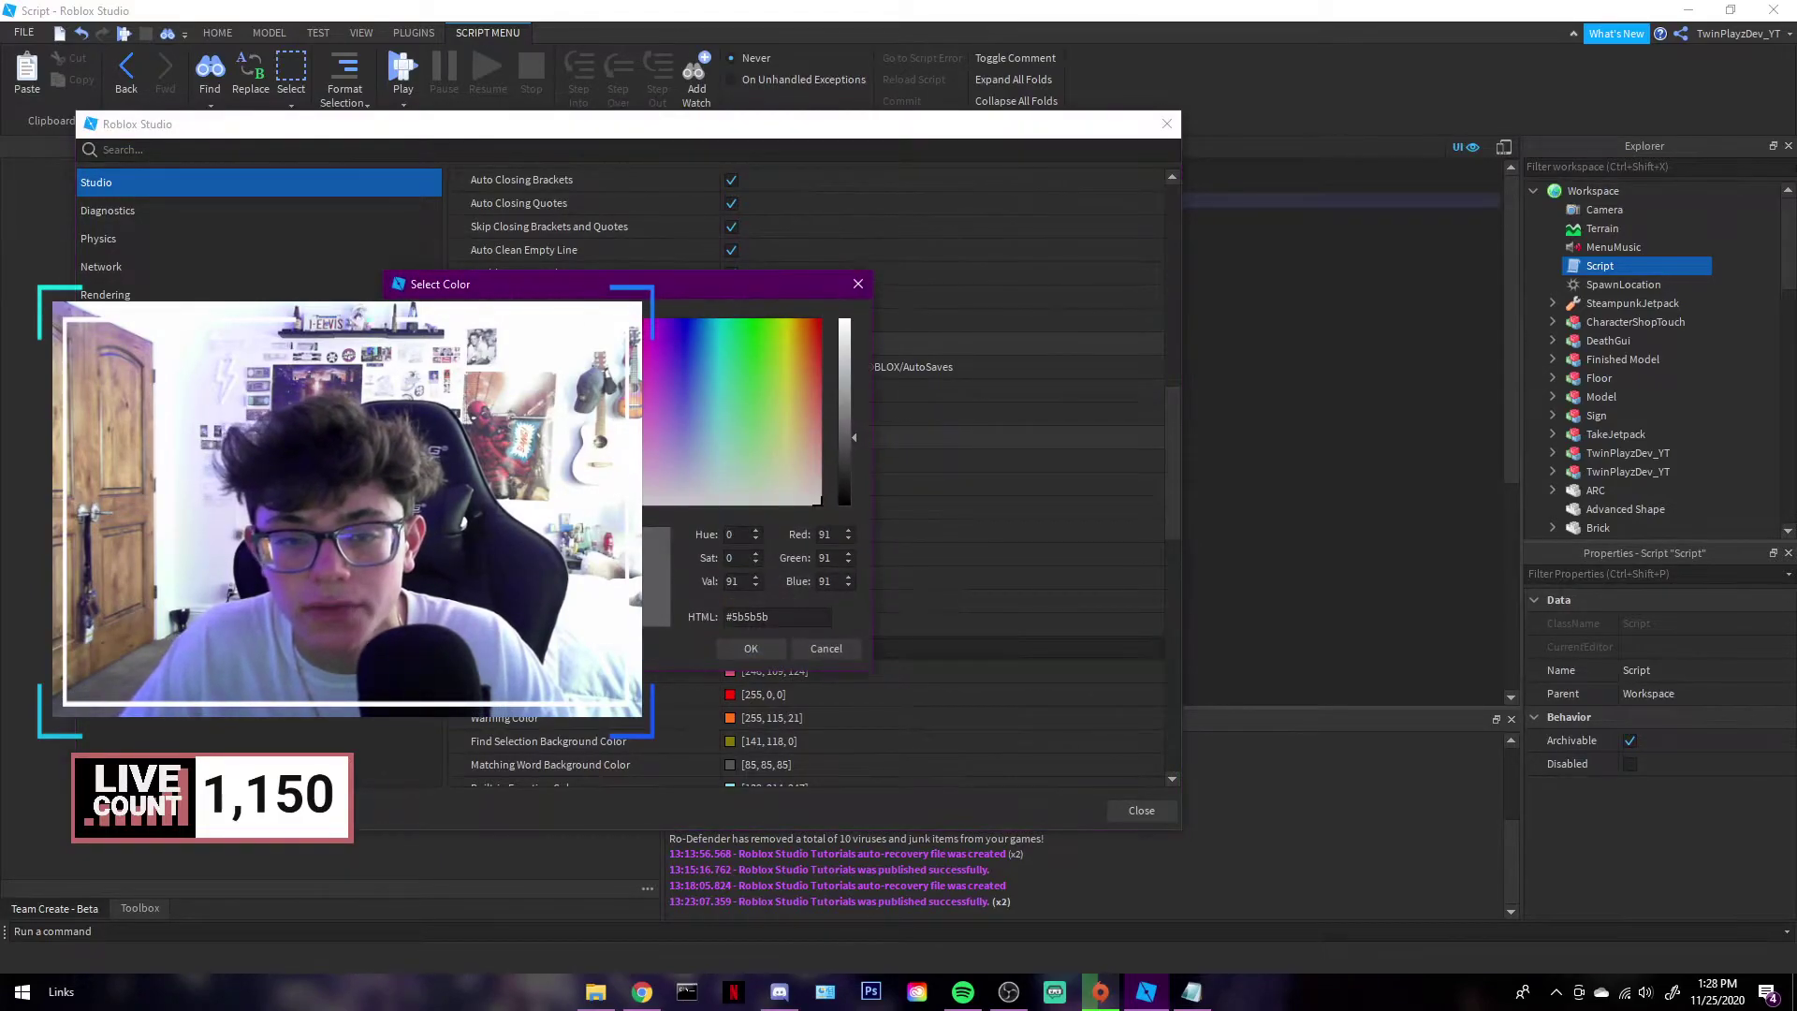
left_click(486, 382)
left_click(407, 382)
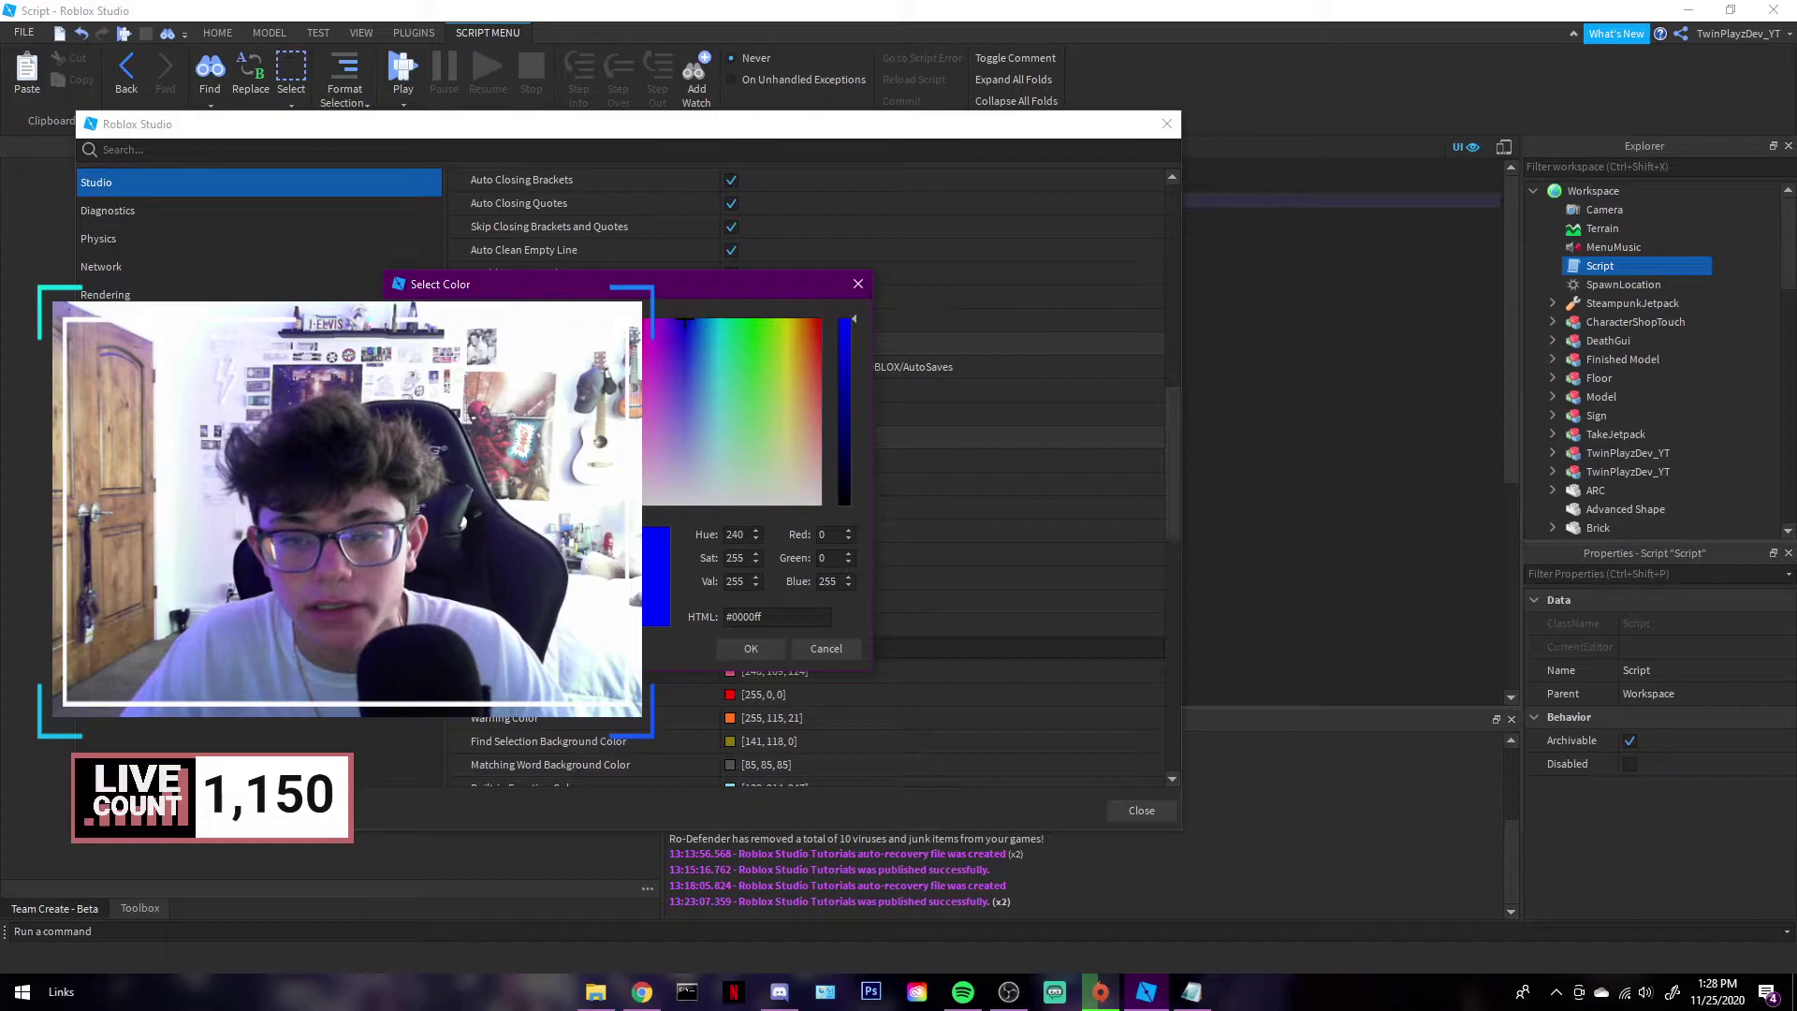
left_click(407, 362)
left_click(663, 323)
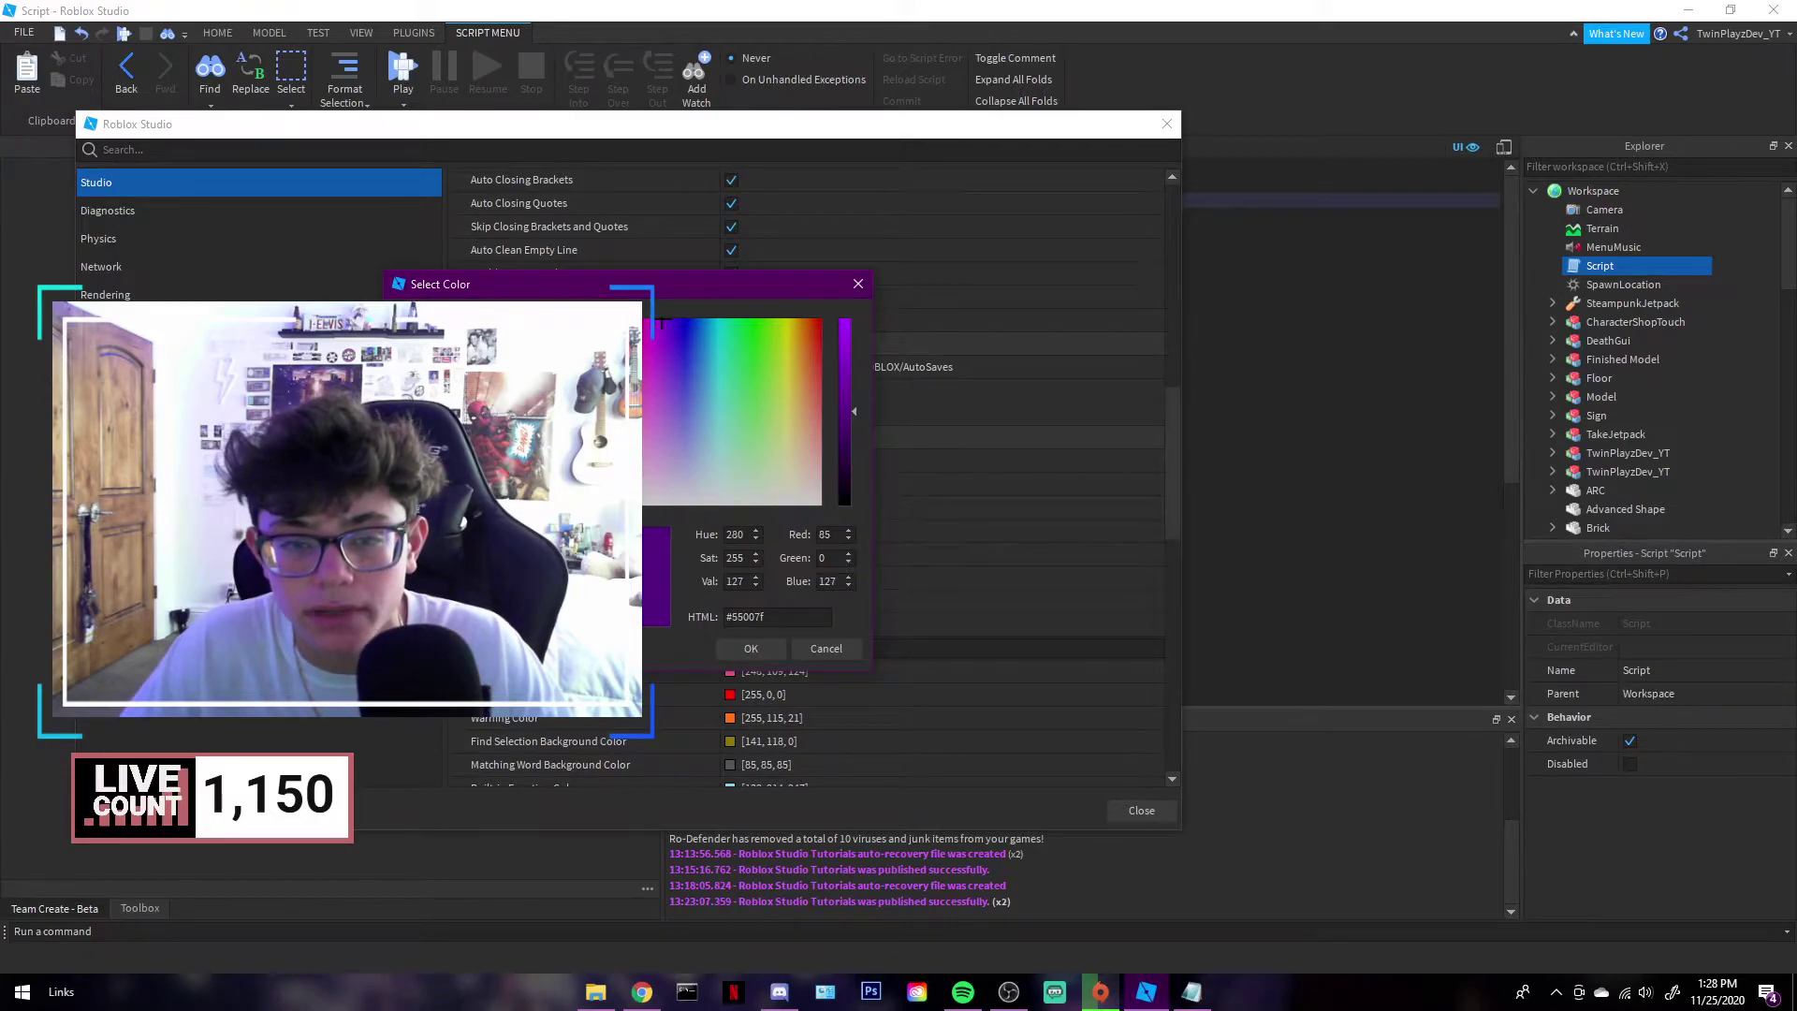
left_click(684, 443)
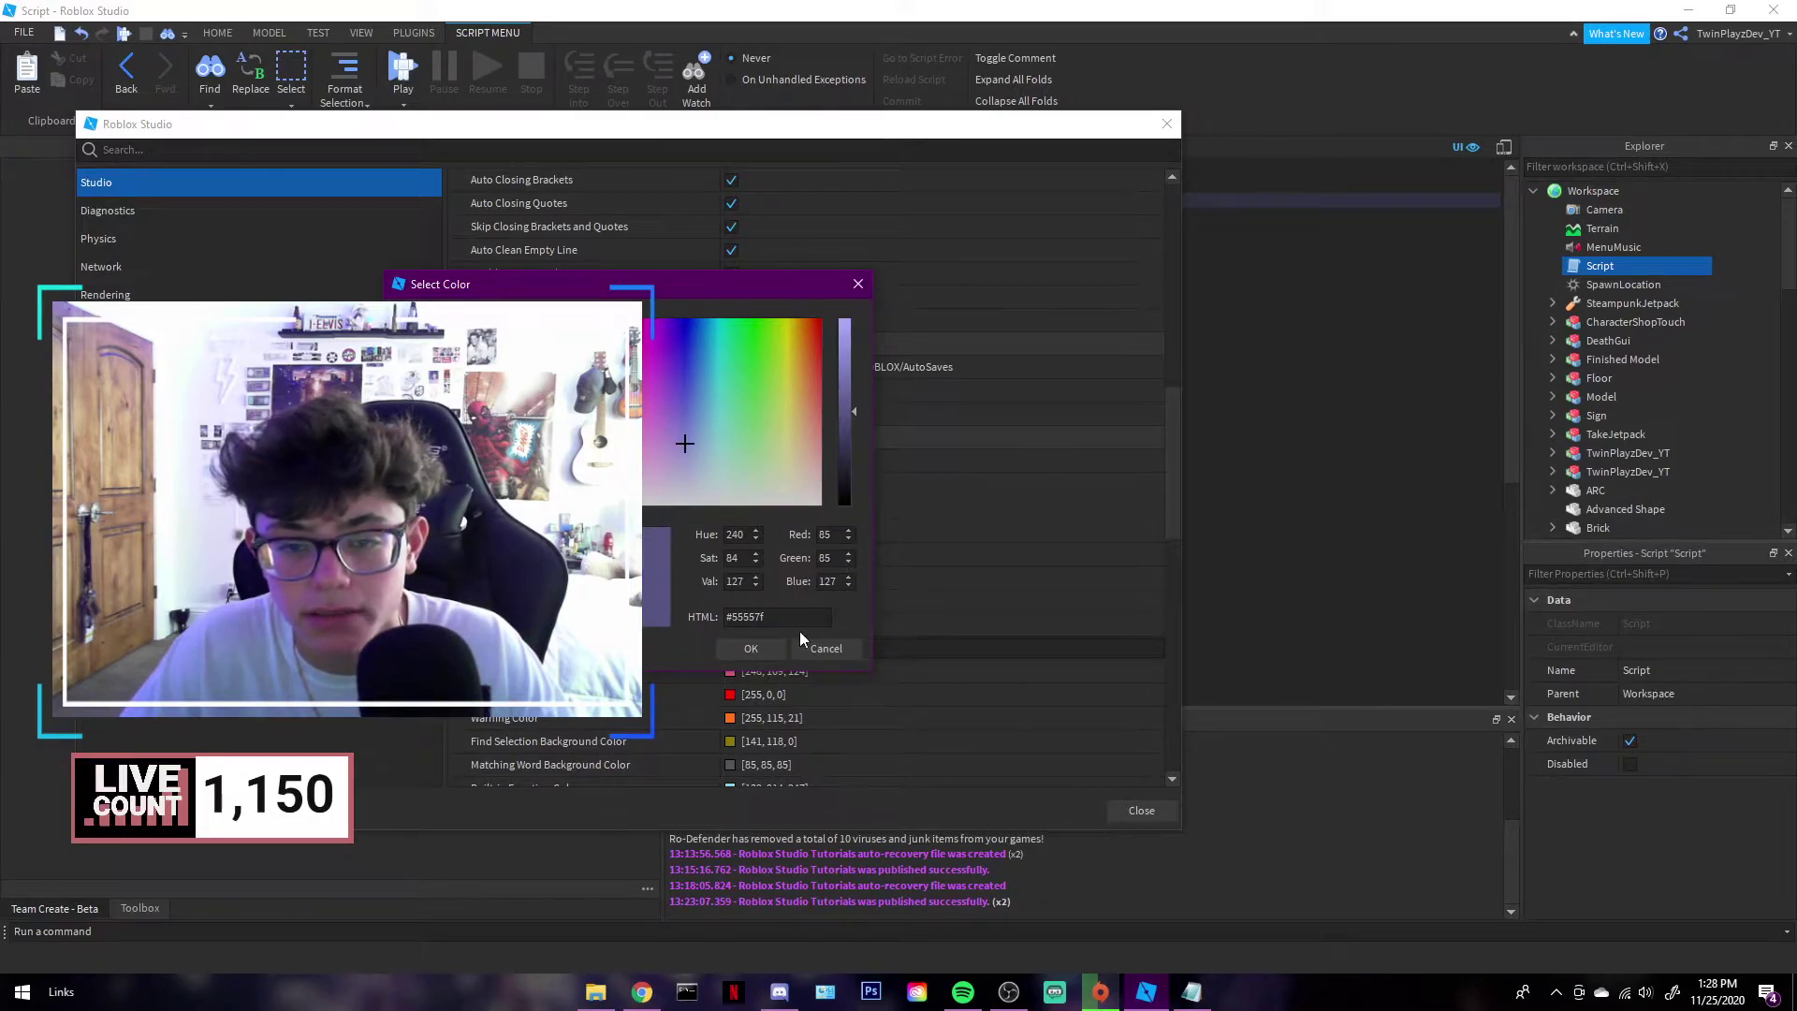
left_click(751, 648)
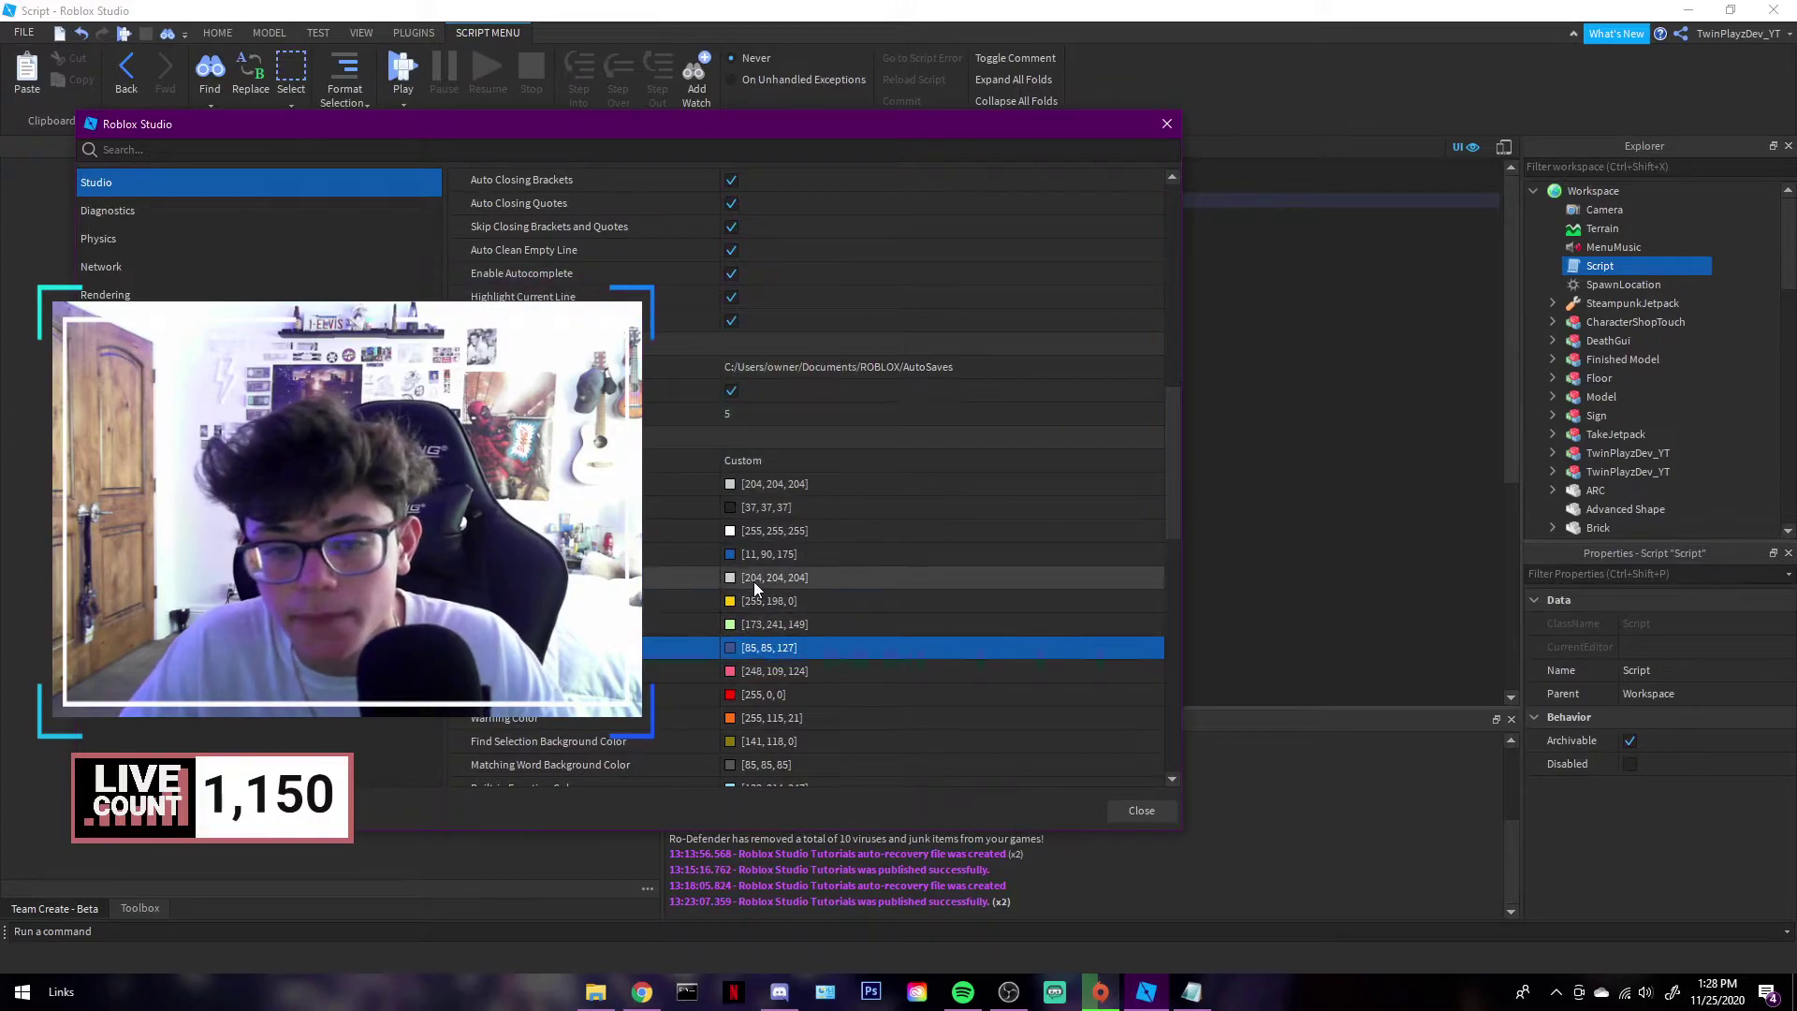
Step: Set the script editor's Keyword Color to a light blue of about (103, 118, 248)
scroll(737, 627, "down", 1)
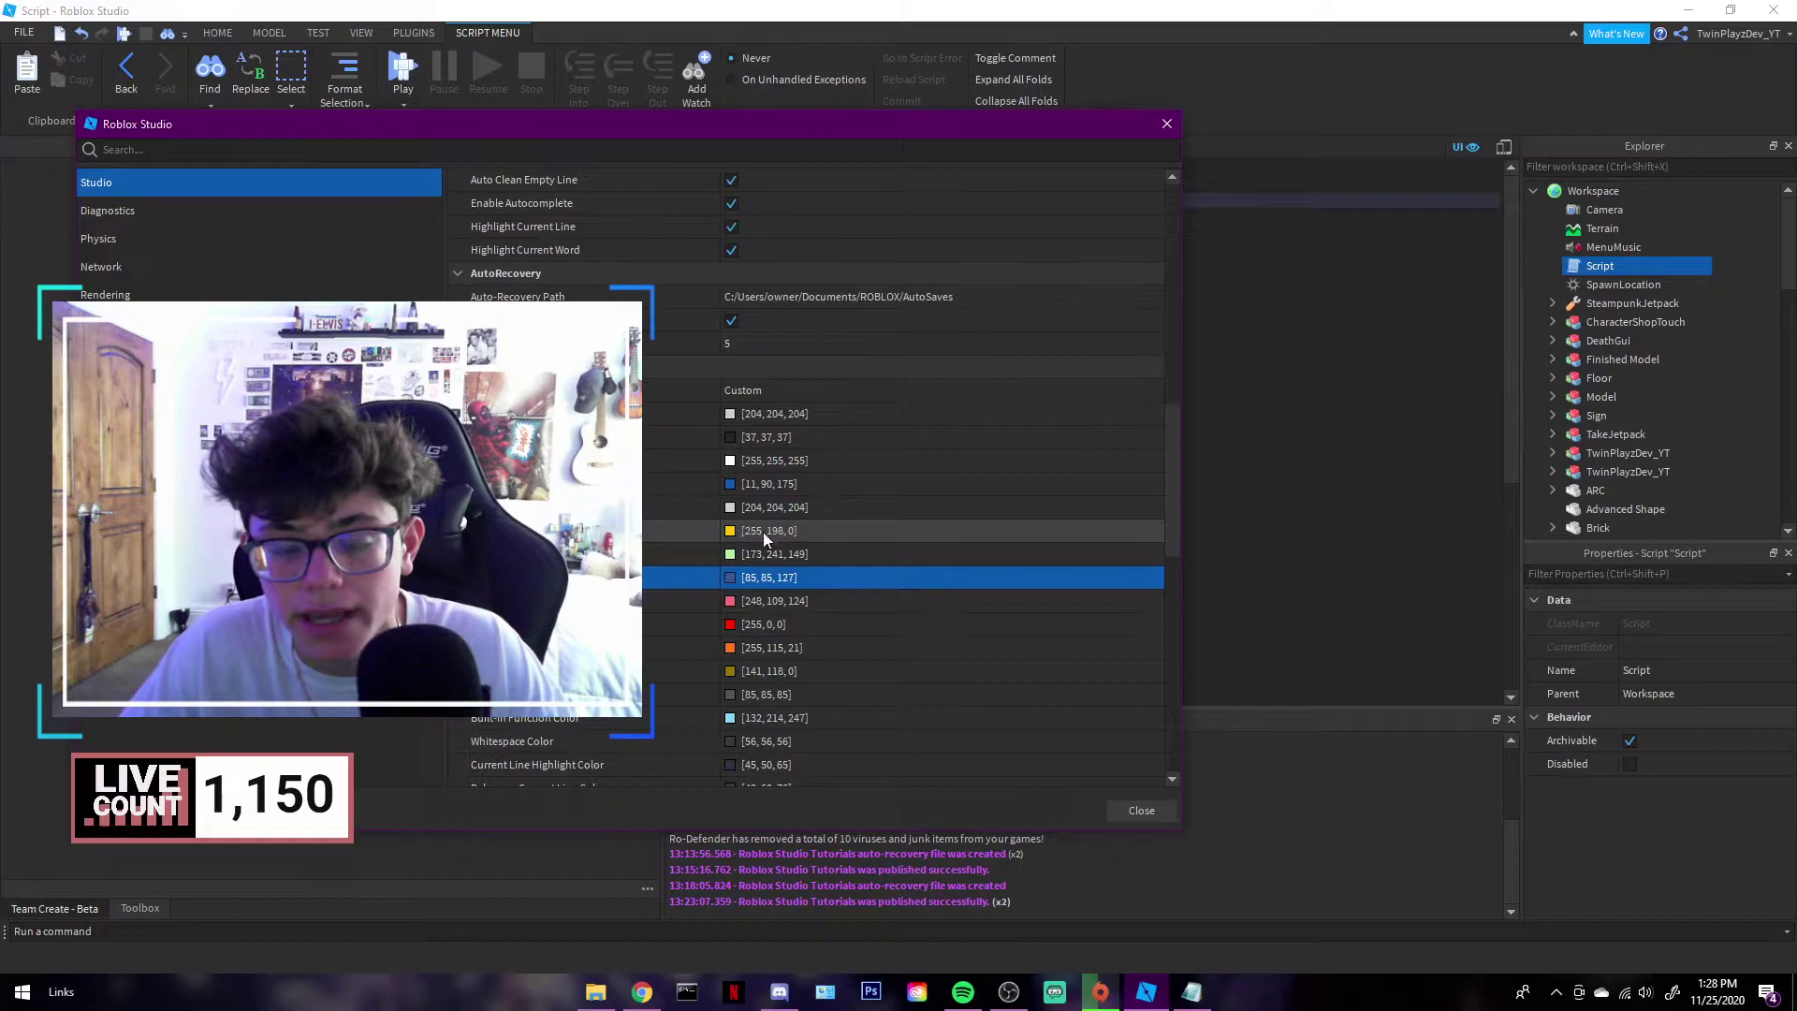
scroll(757, 580, "down", 1)
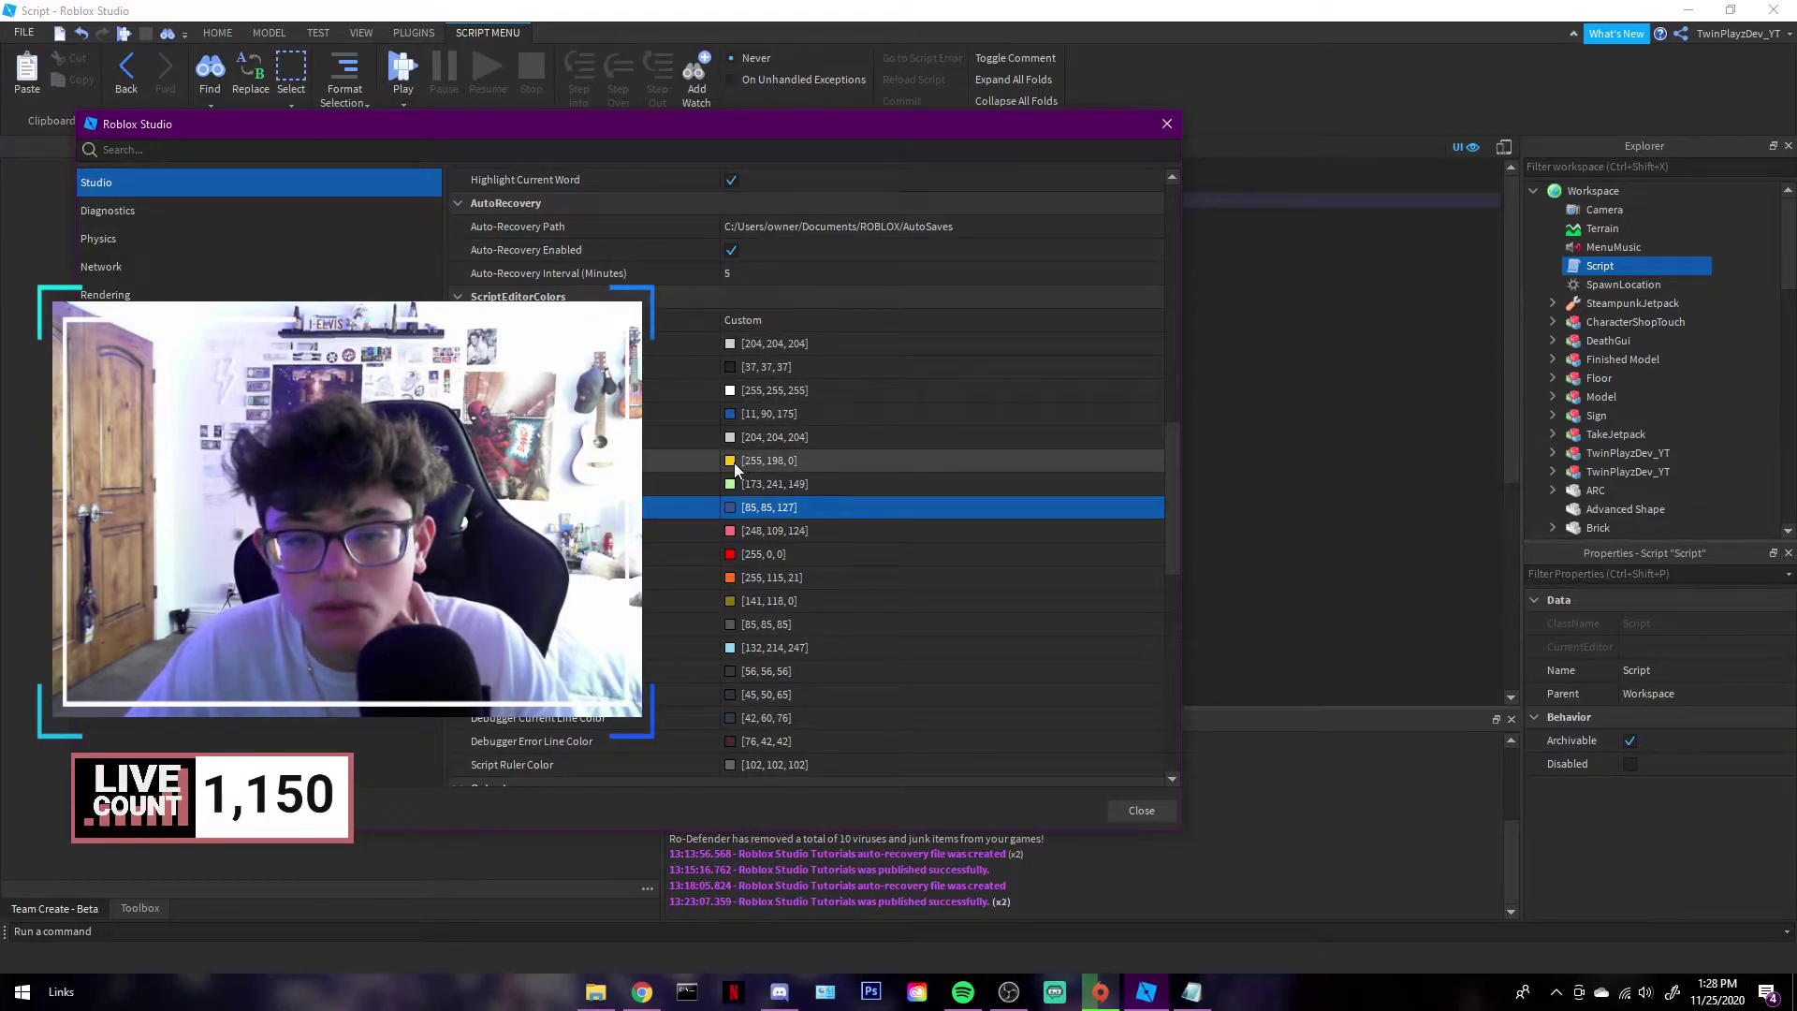
left_click(729, 531)
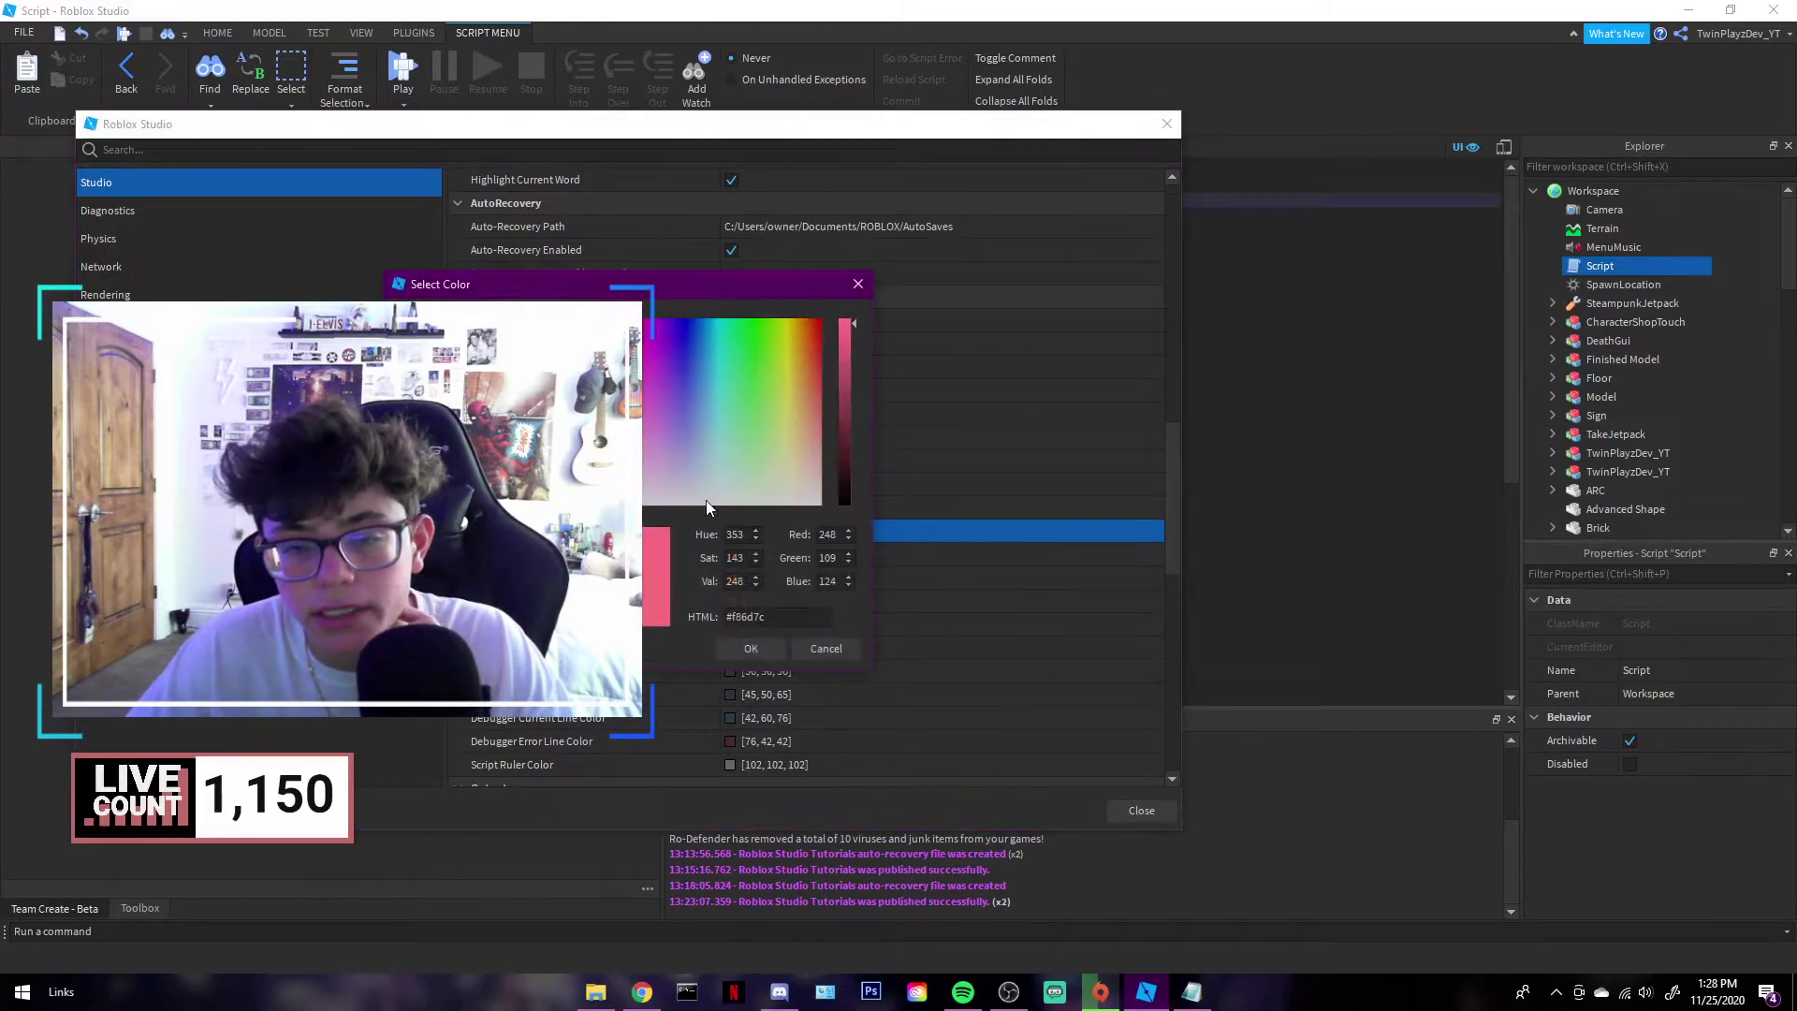
left_click_drag(672, 404, 687, 396)
left_click(764, 645)
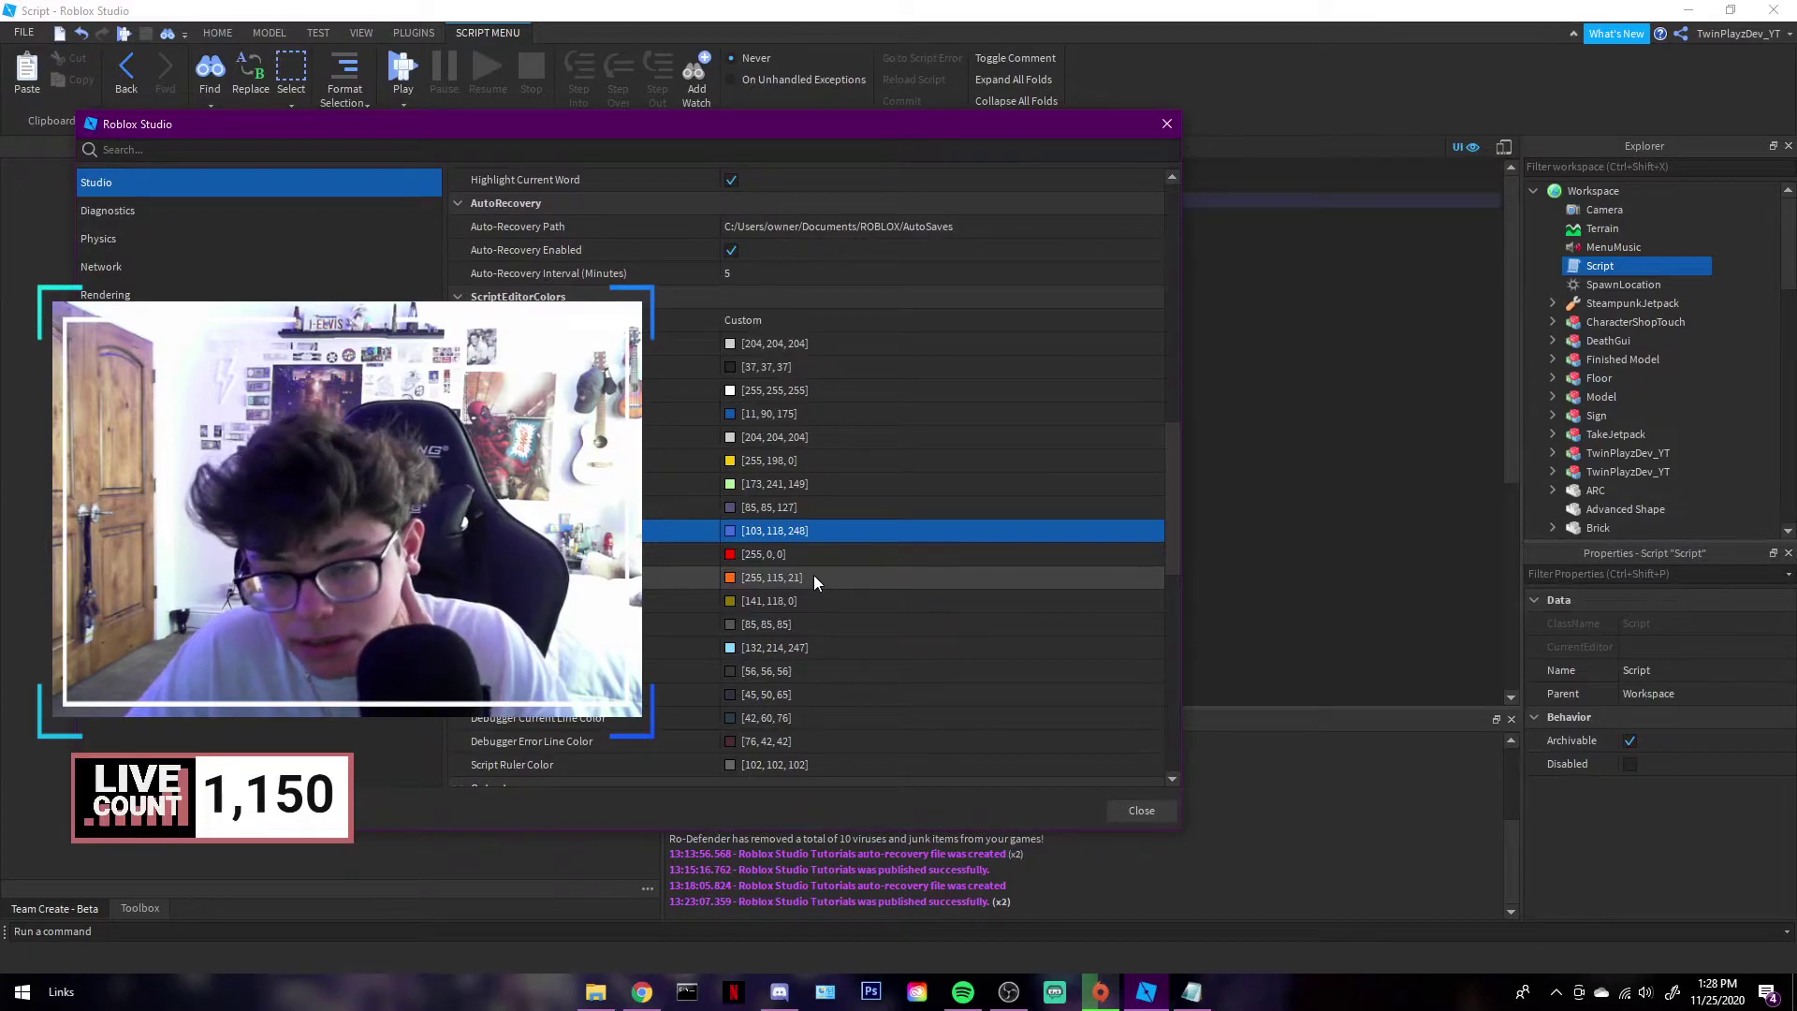
Step: Look through the script editor color settings, inspect the light green (173, 241, 149) color without changing it, and close the settings
scroll(783, 599, "down", 1)
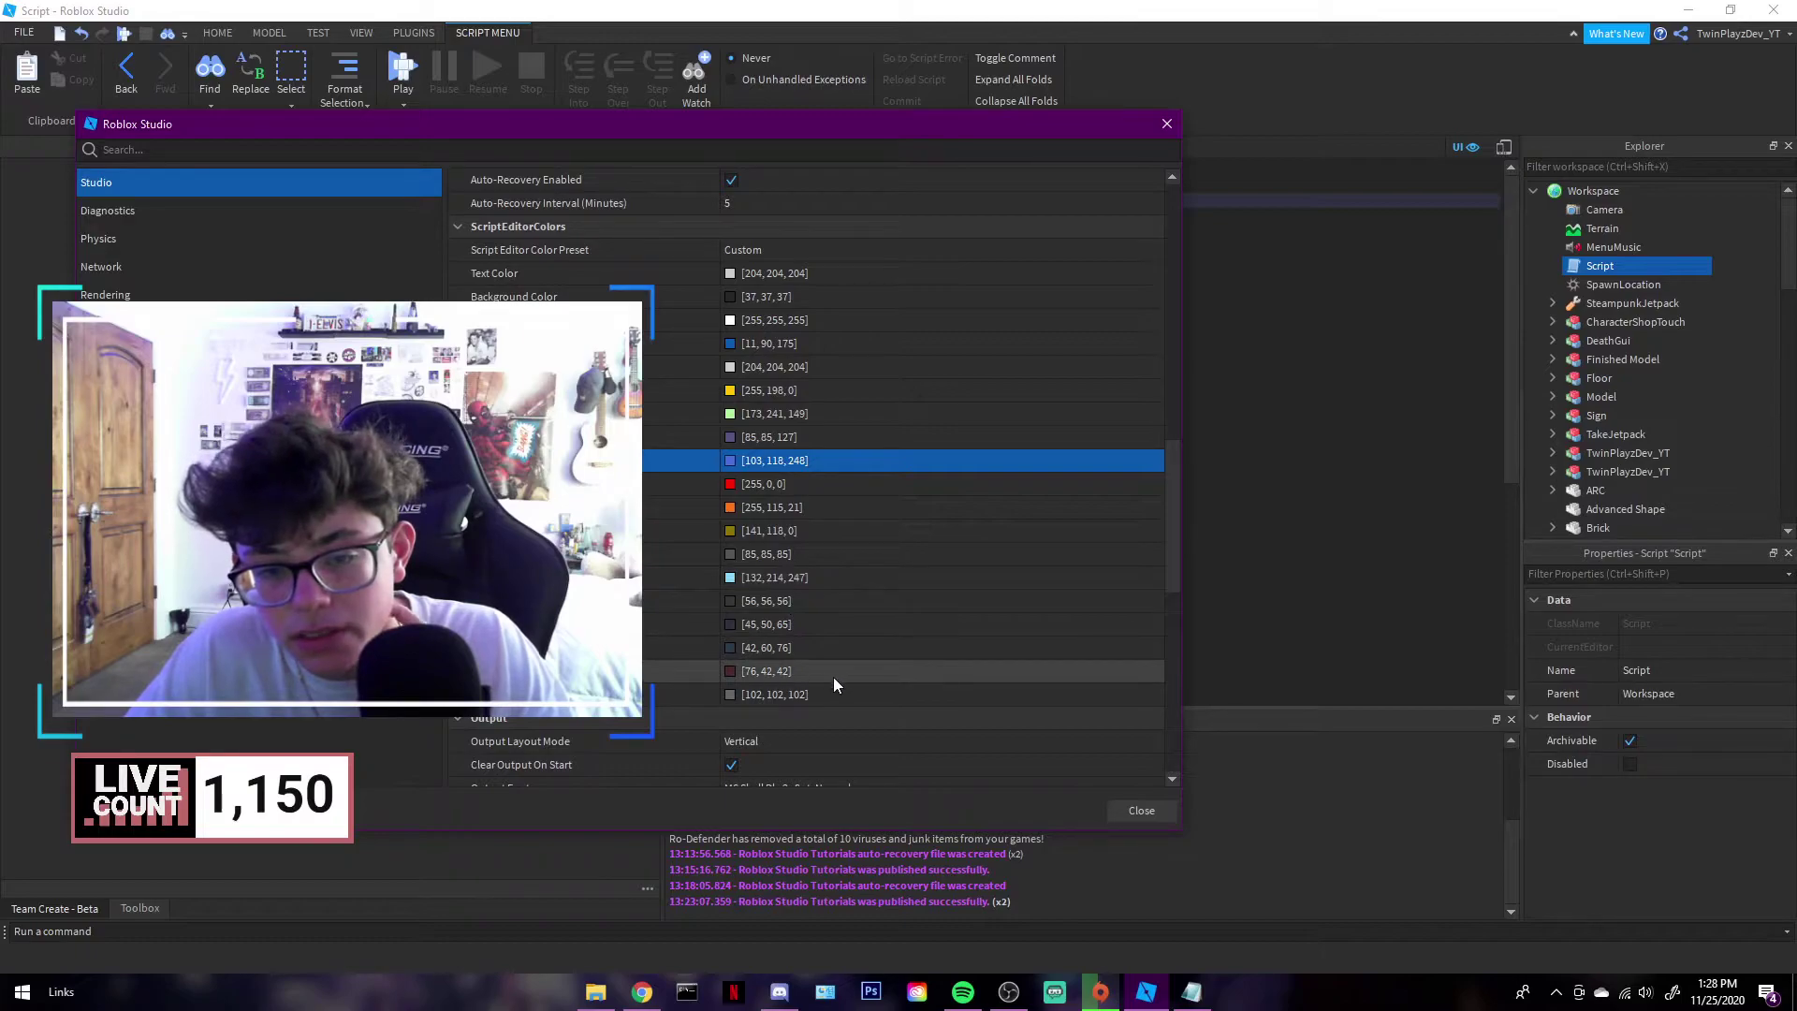
scroll(834, 677, "down", 3)
scroll(834, 676, "up", 6)
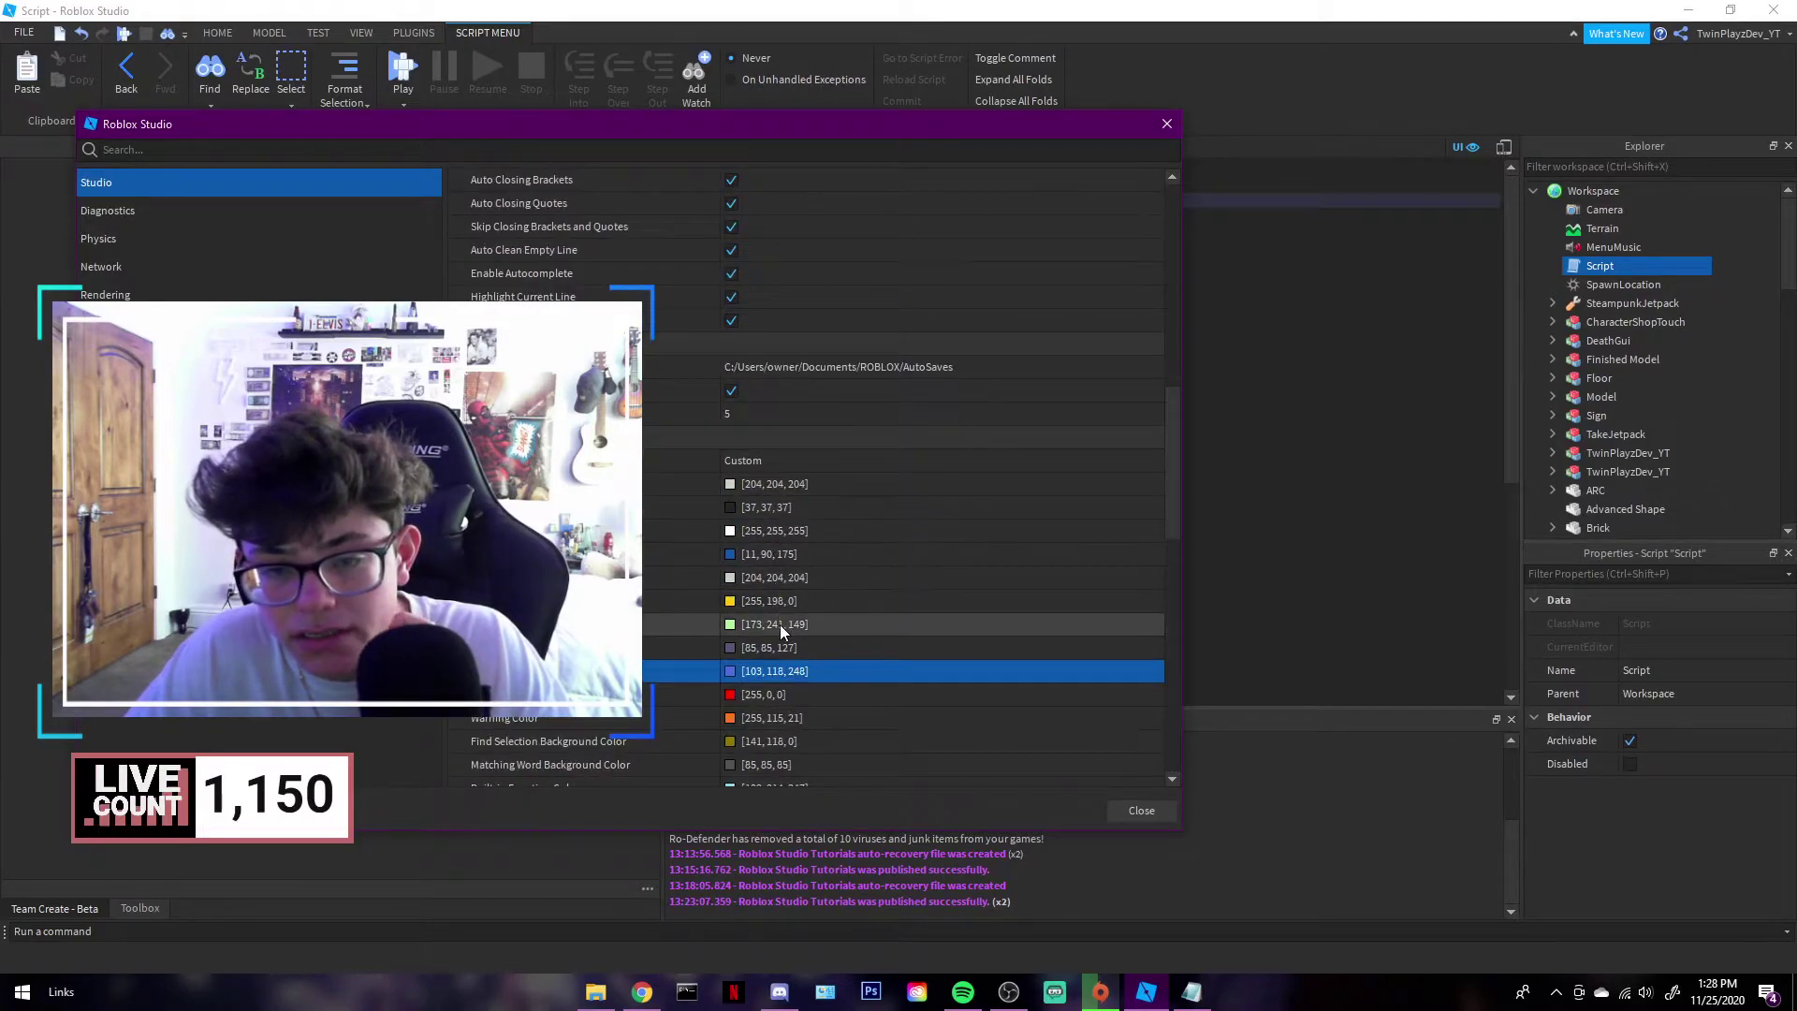
left_click(726, 628)
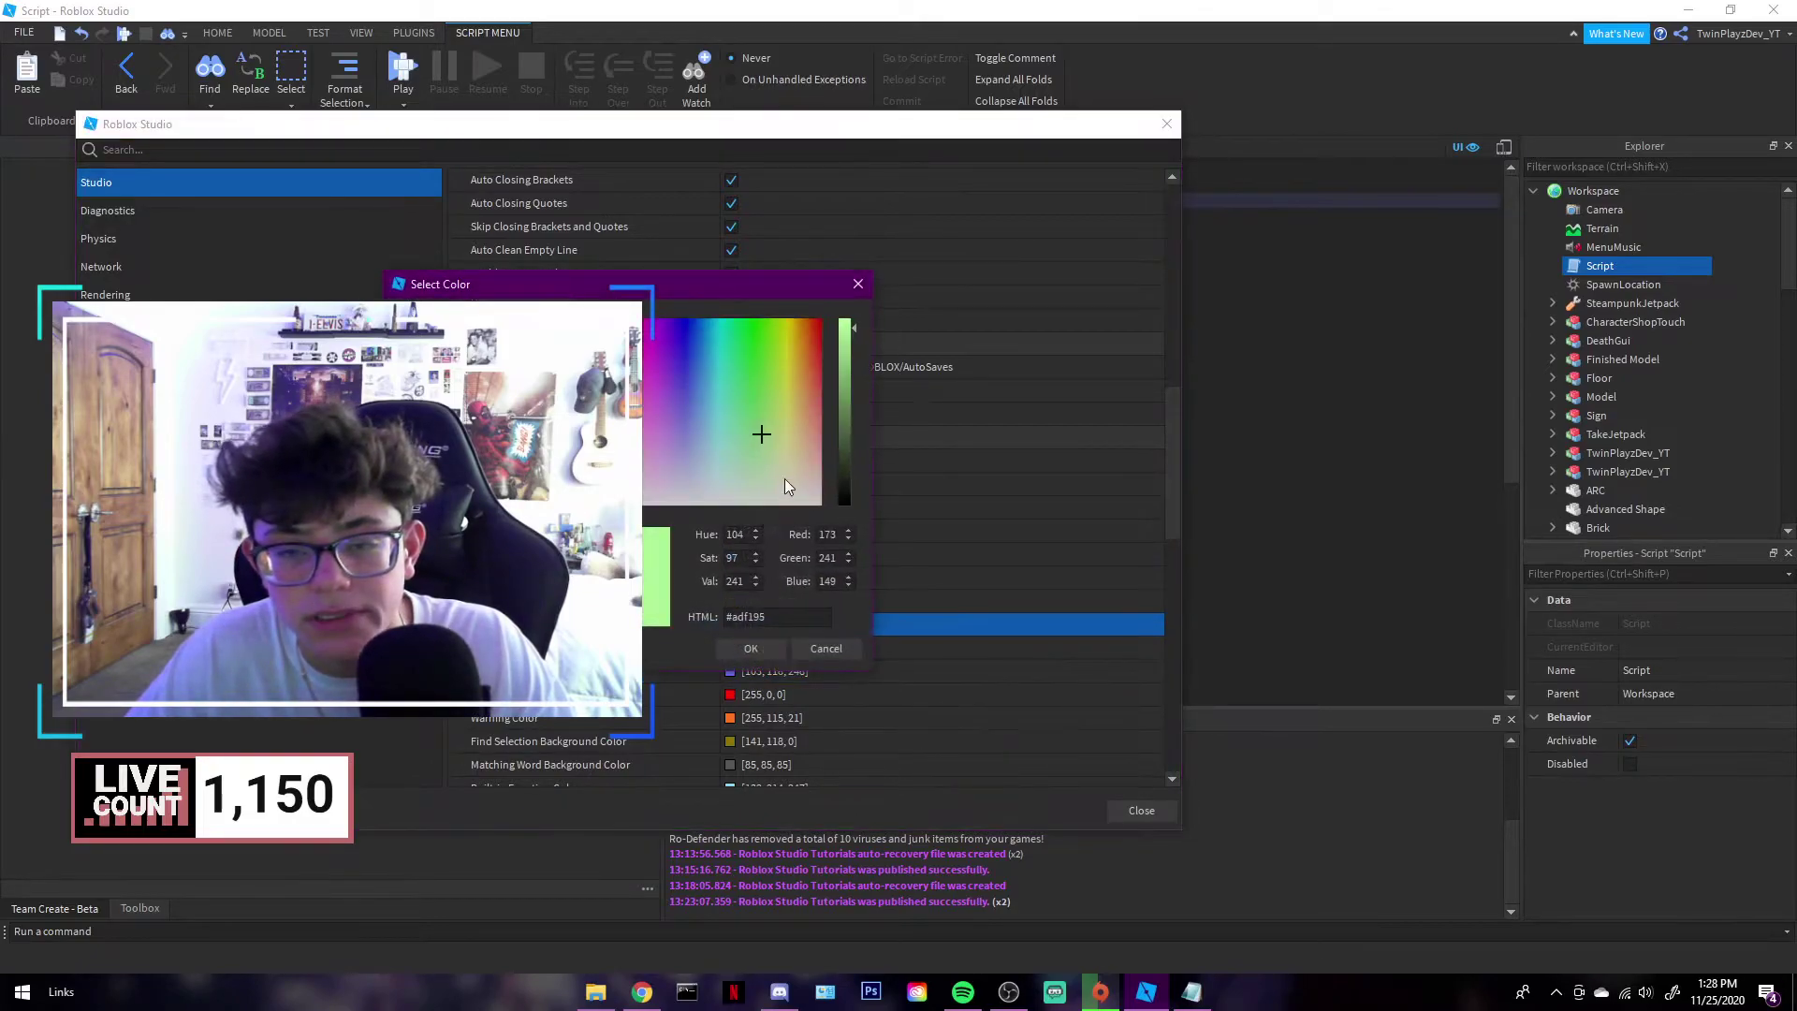
left_click(825, 644)
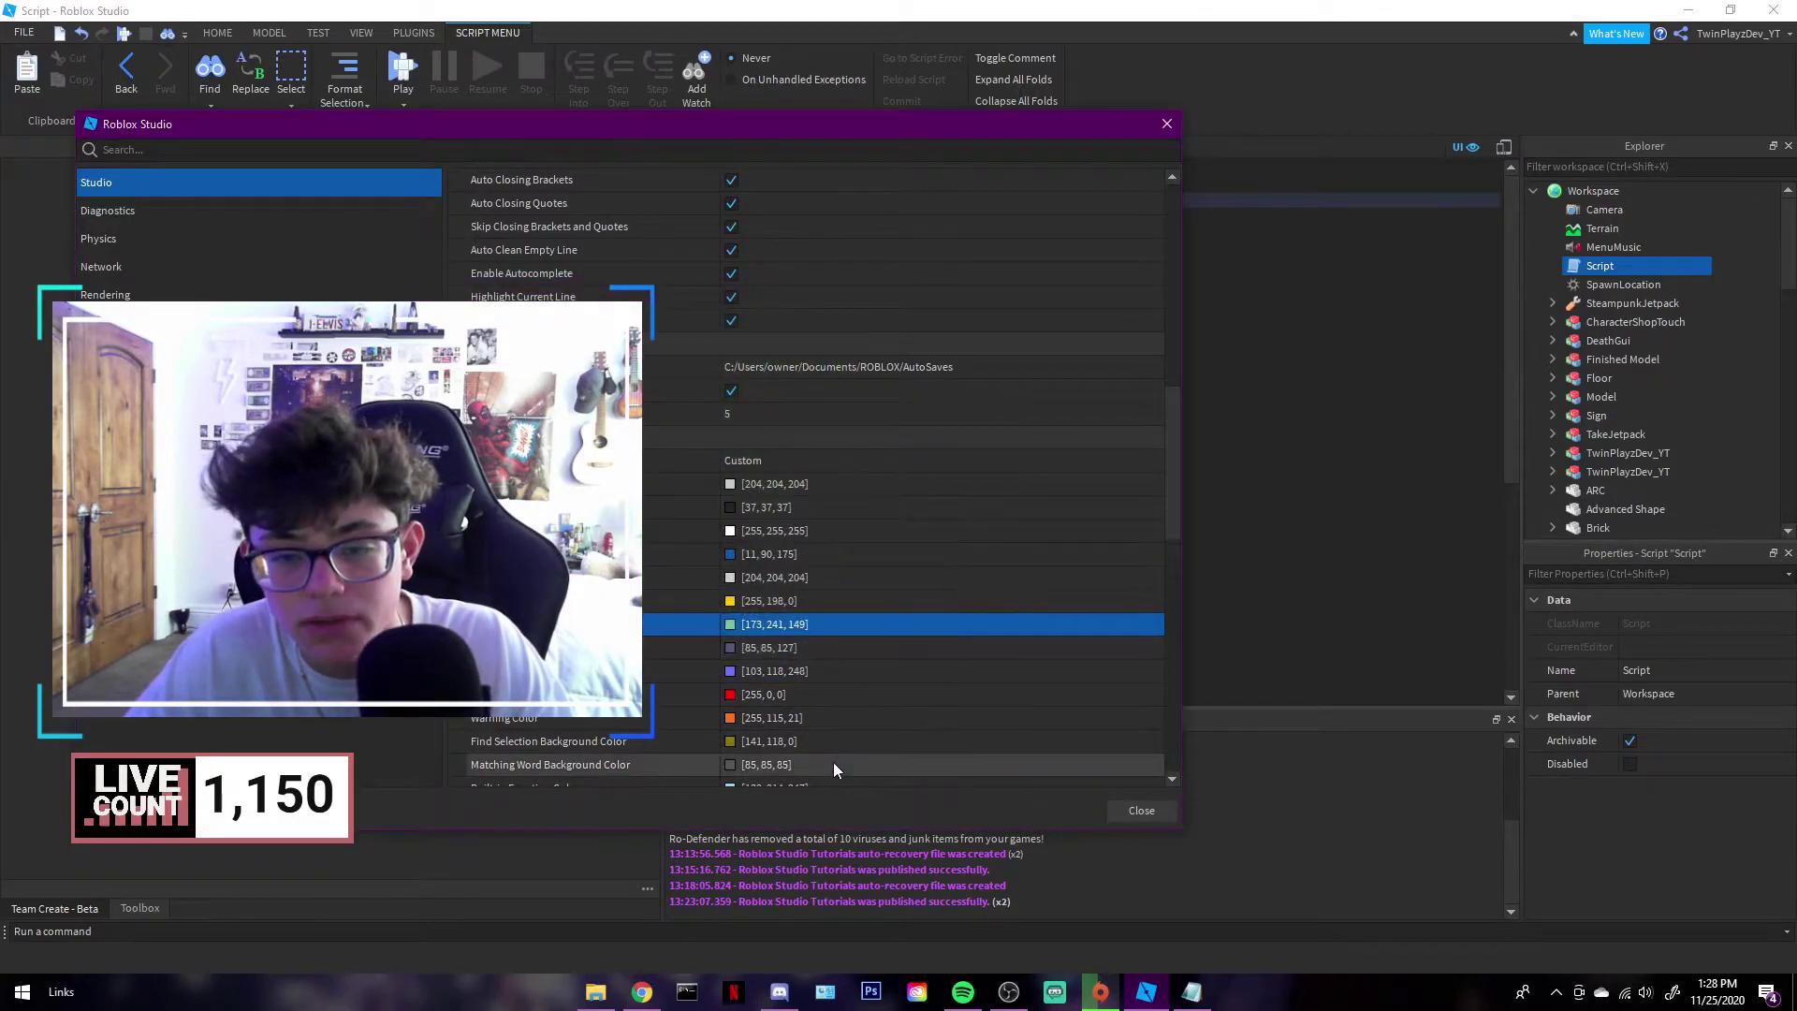
left_click(1140, 811)
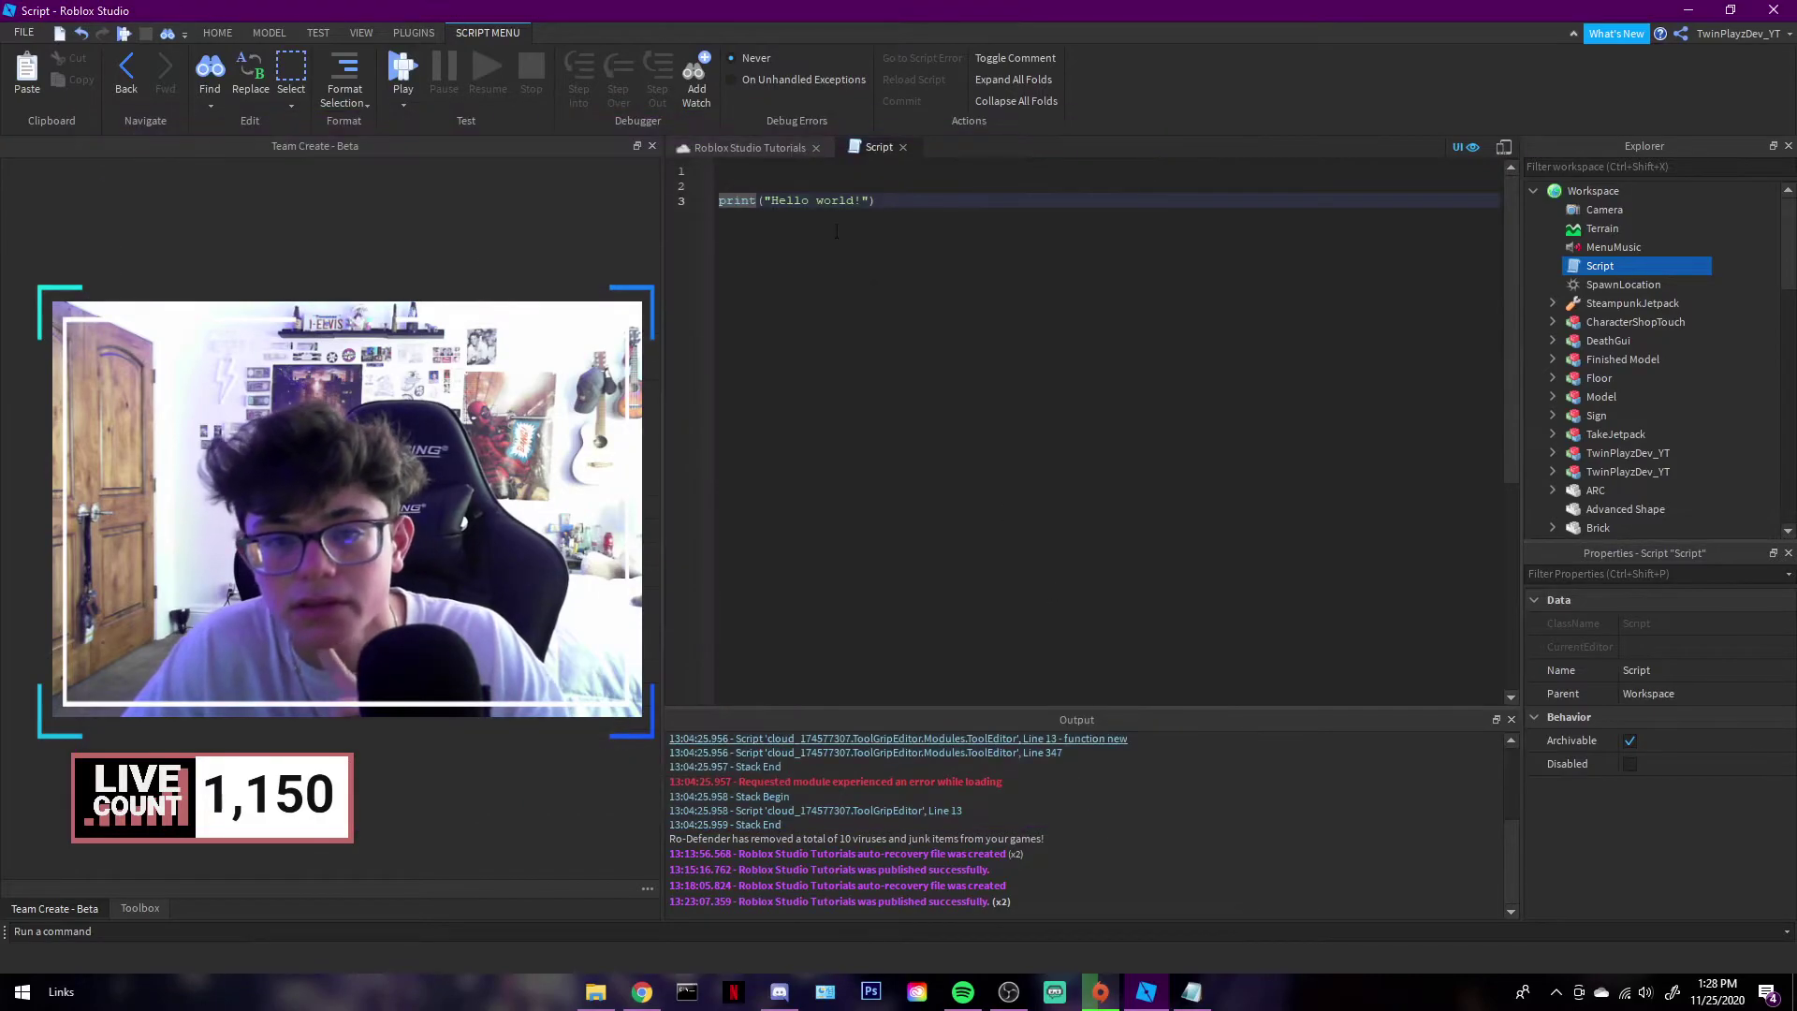
Step: Reopen the Script, try a test comment "--asdfasdfasdf" in it, and clear all of the script's content
left_click(902, 148)
double_click(1600, 265)
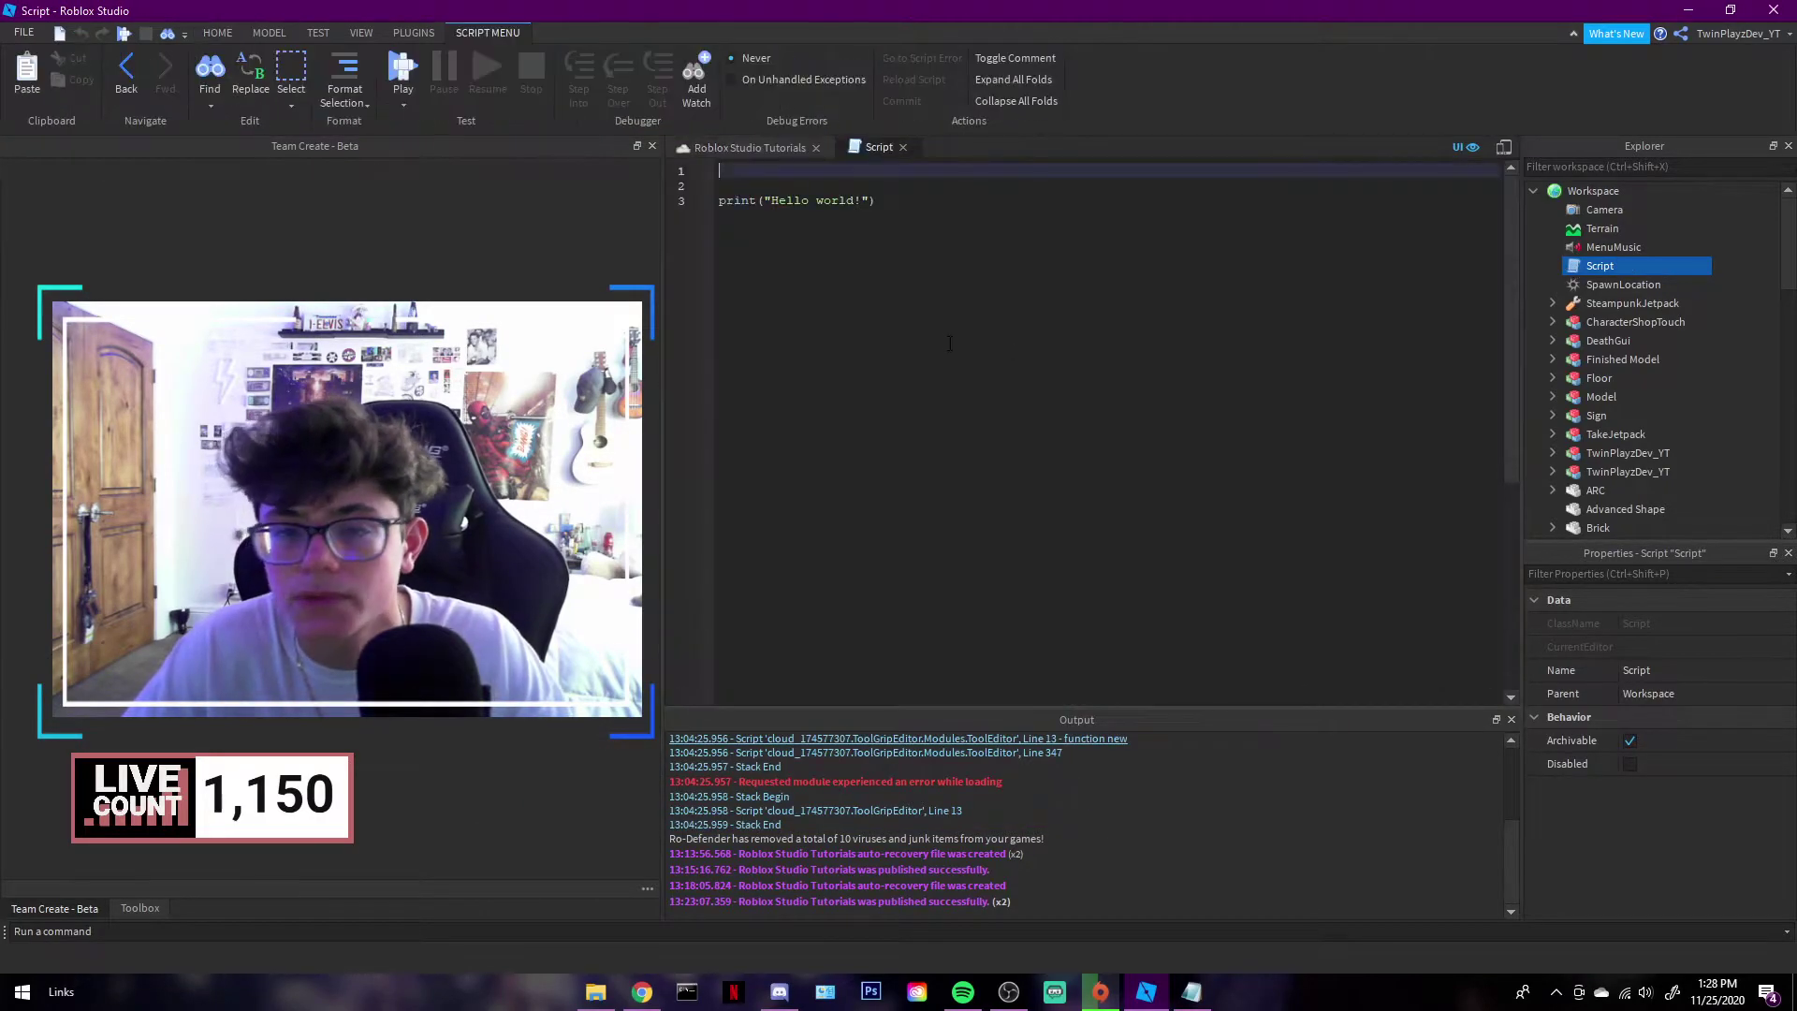
key("Return")
key("Return")
type("--asdfasdfasdf")
key("ctrl+a")
key("BackSpace")
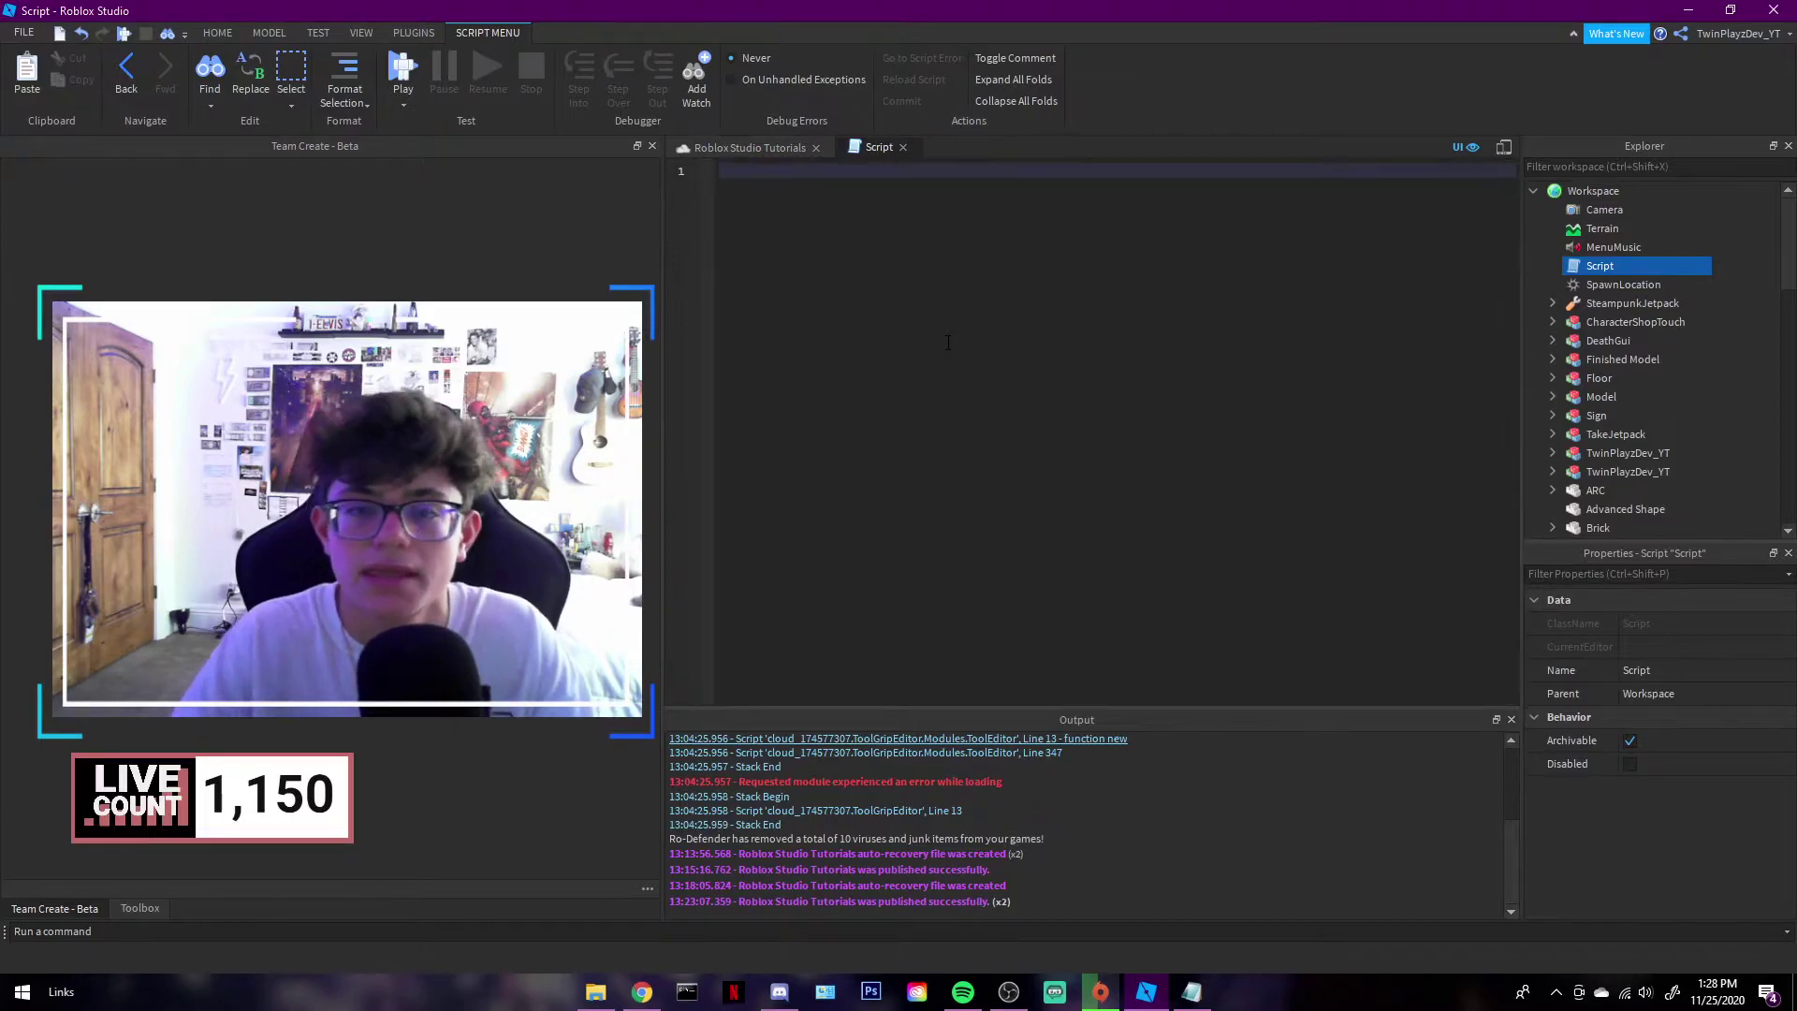
type("asdfasd")
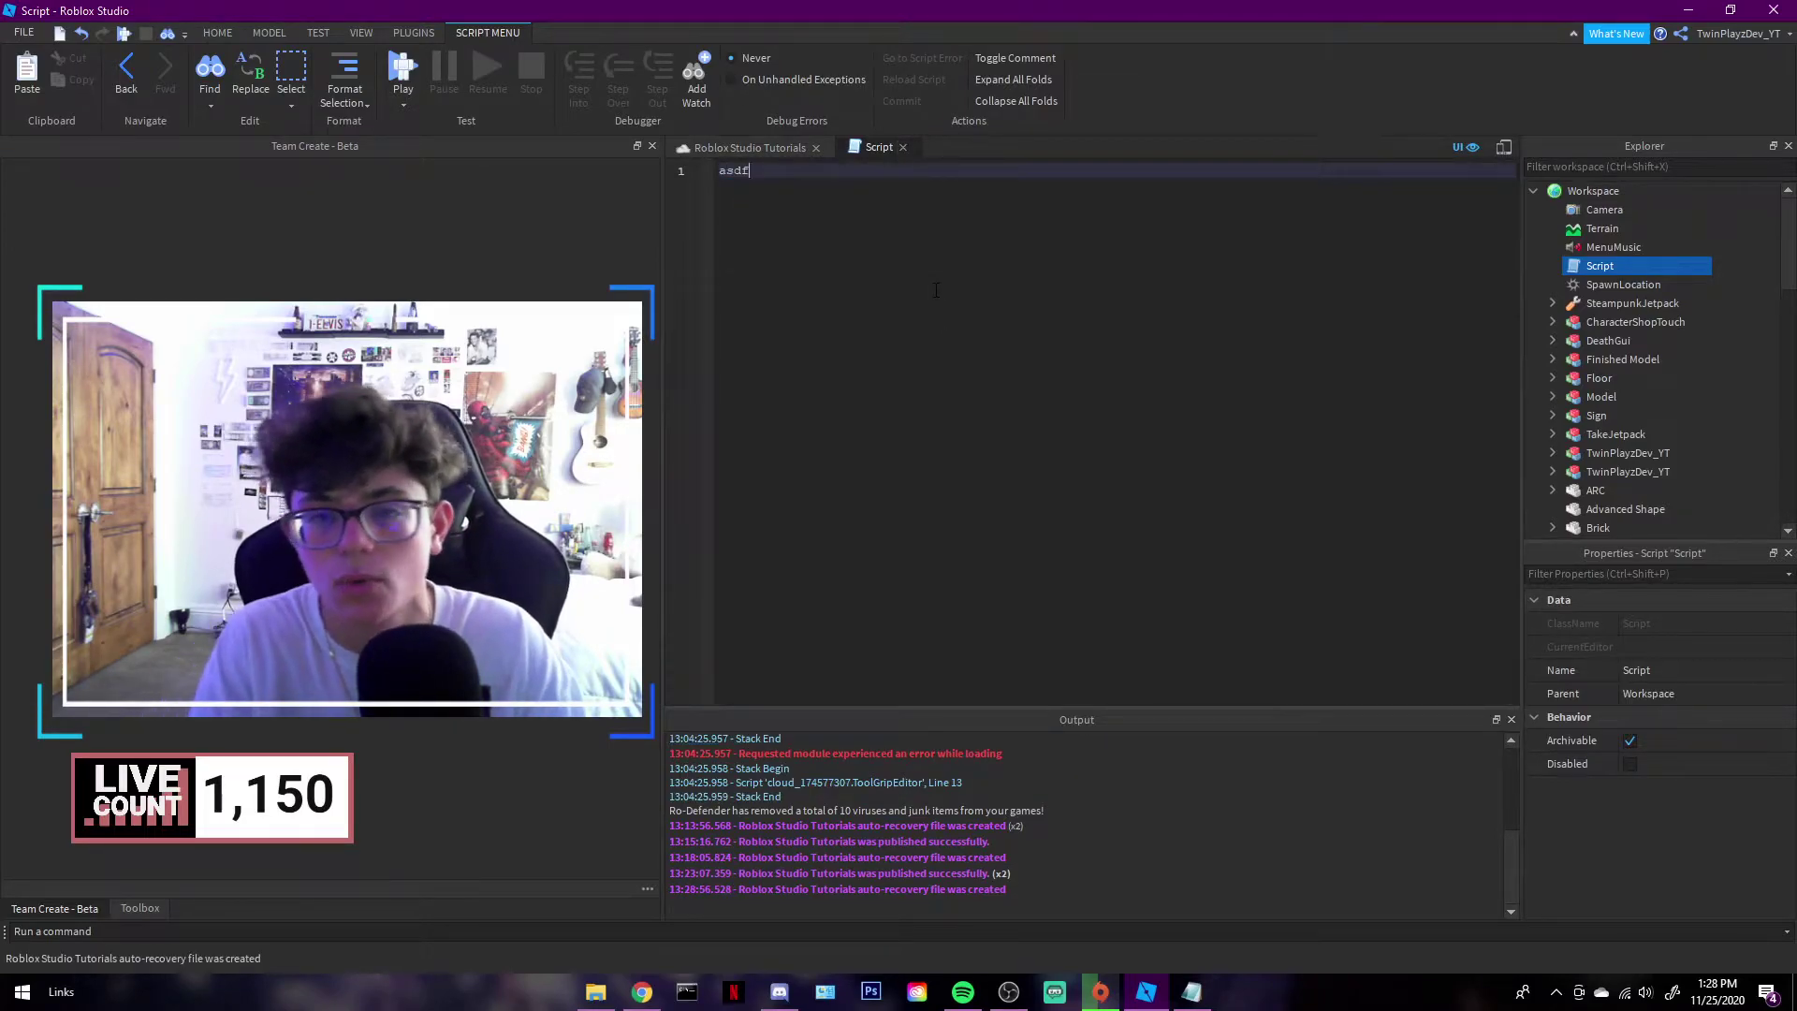
key("BackSpace")
key("BackSpace")
key("BackSpace")
key("BackSpace")
key("BackSpace")
key("BackSpace")
key("BackSpace")
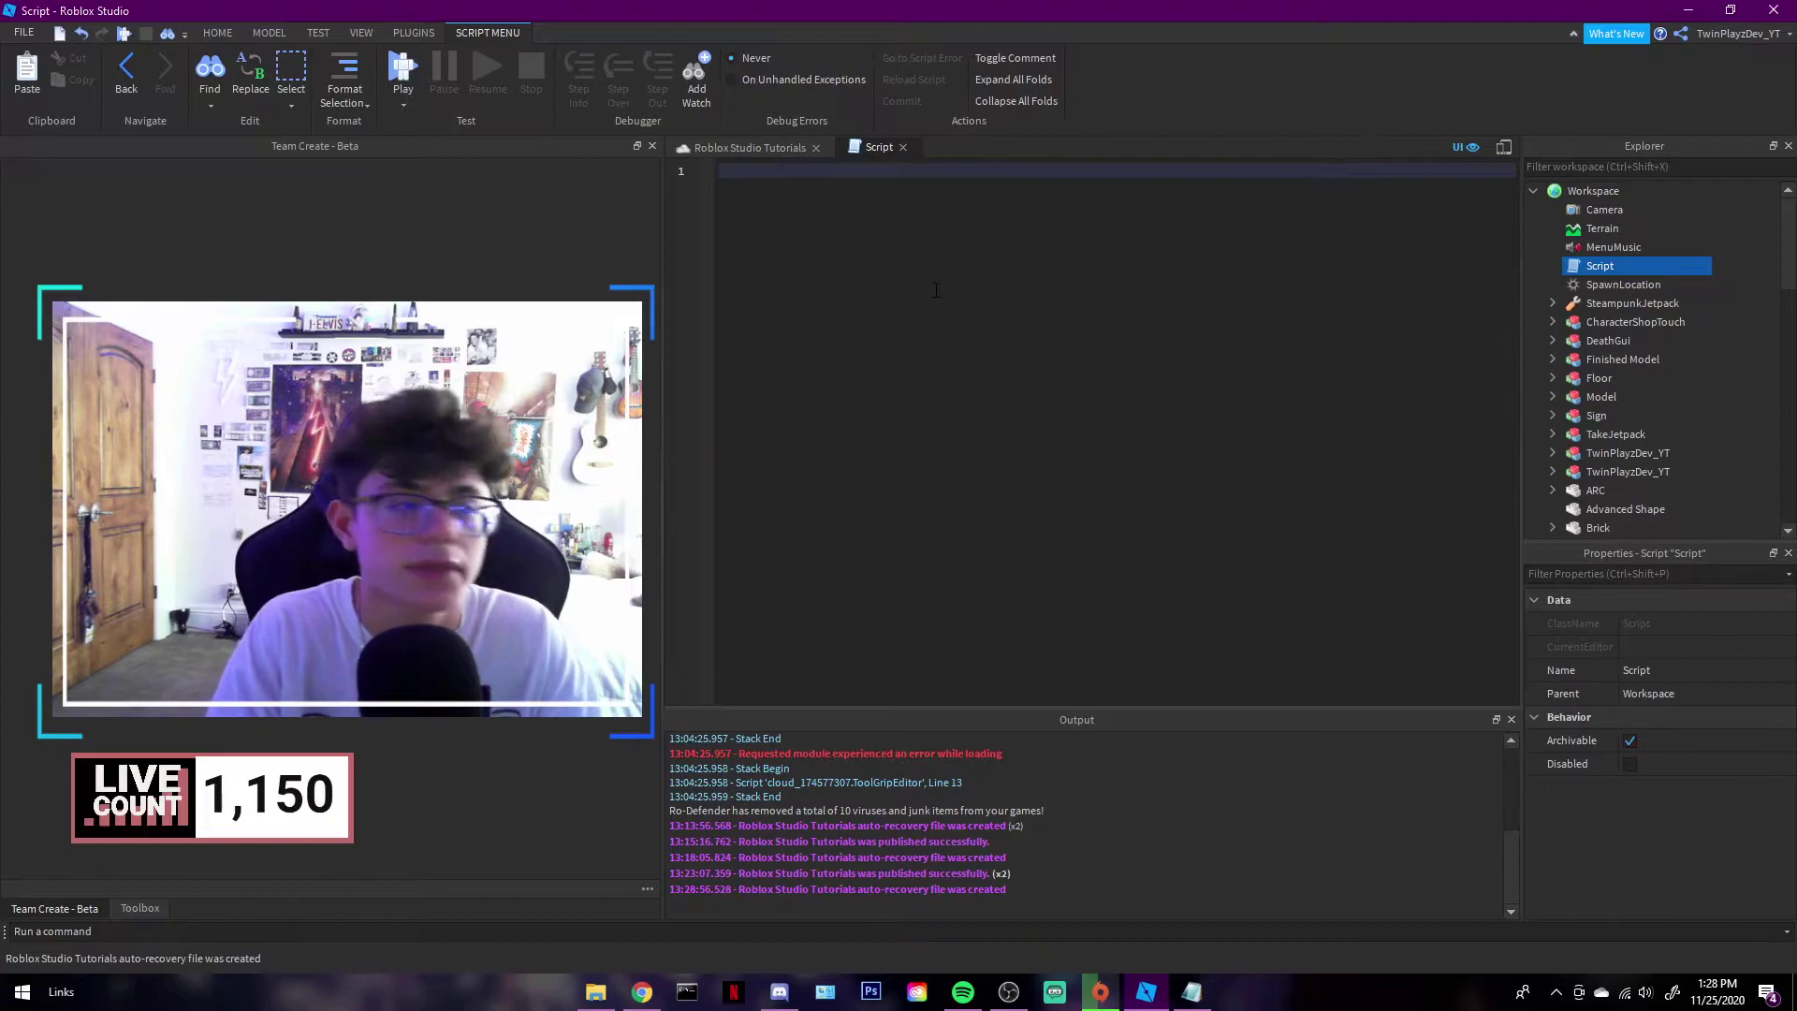
key("alt+Tab")
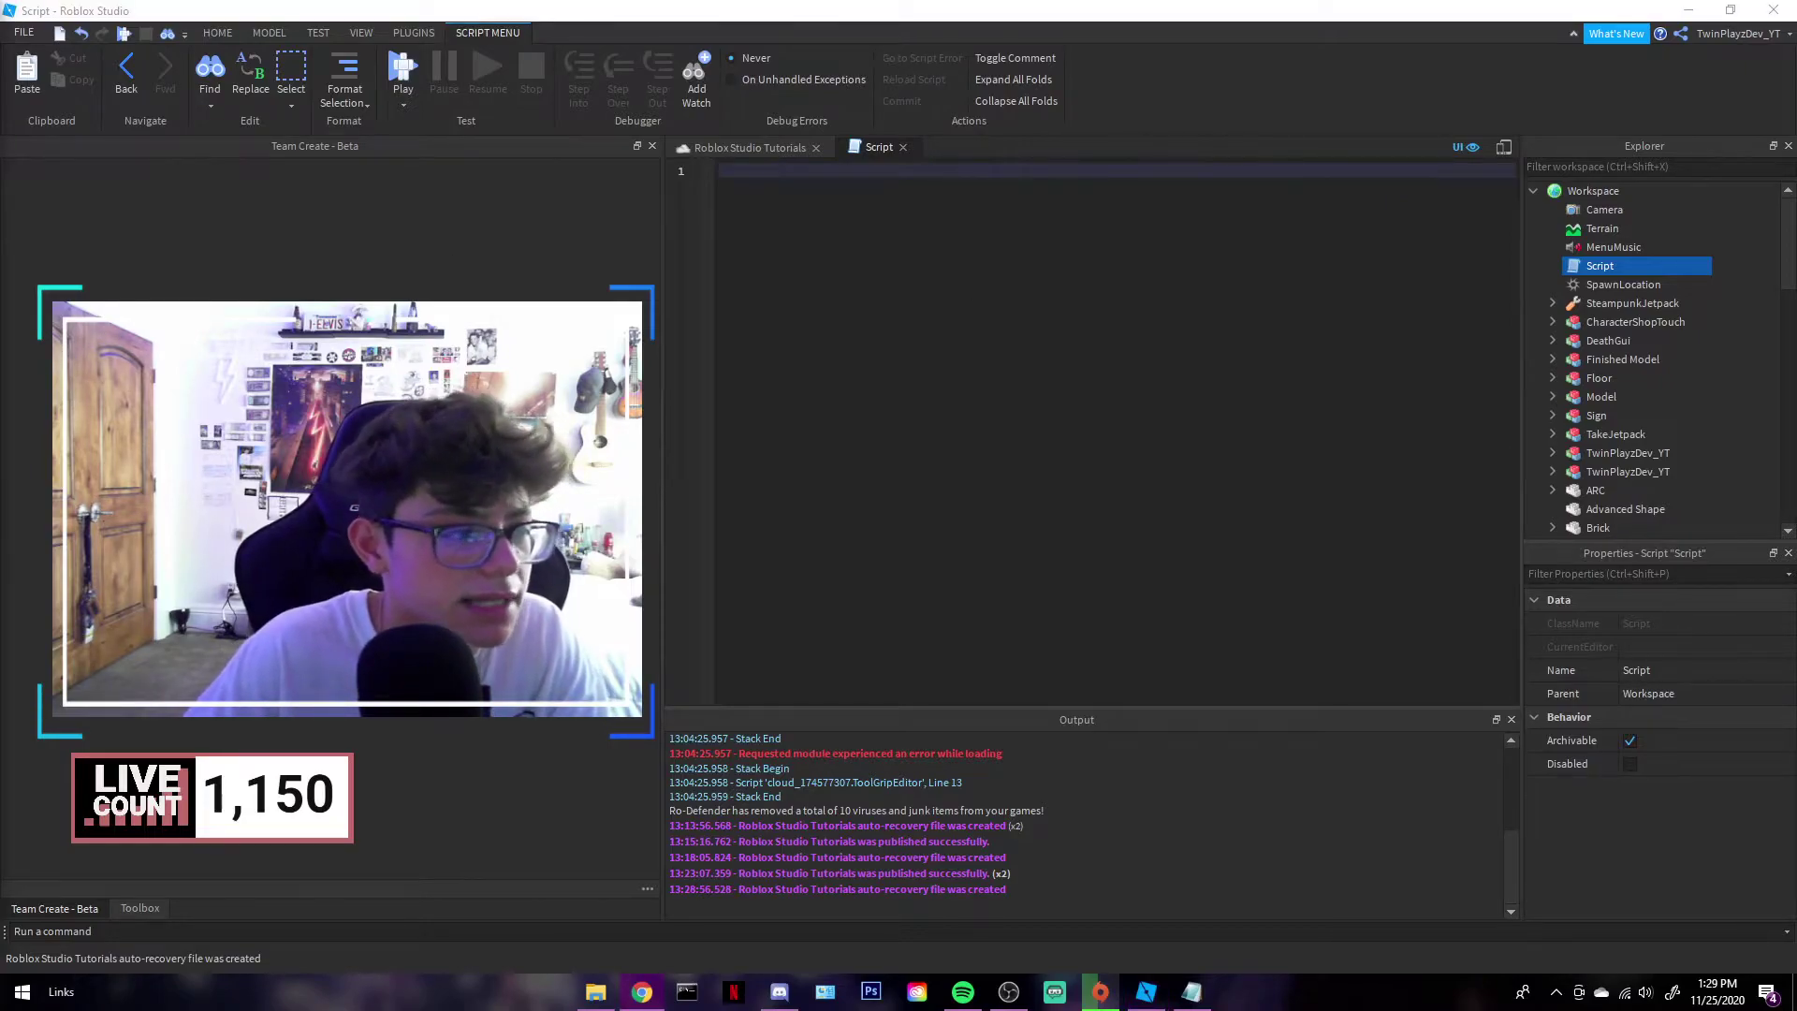
left_click_drag(241, 101, 0, 4)
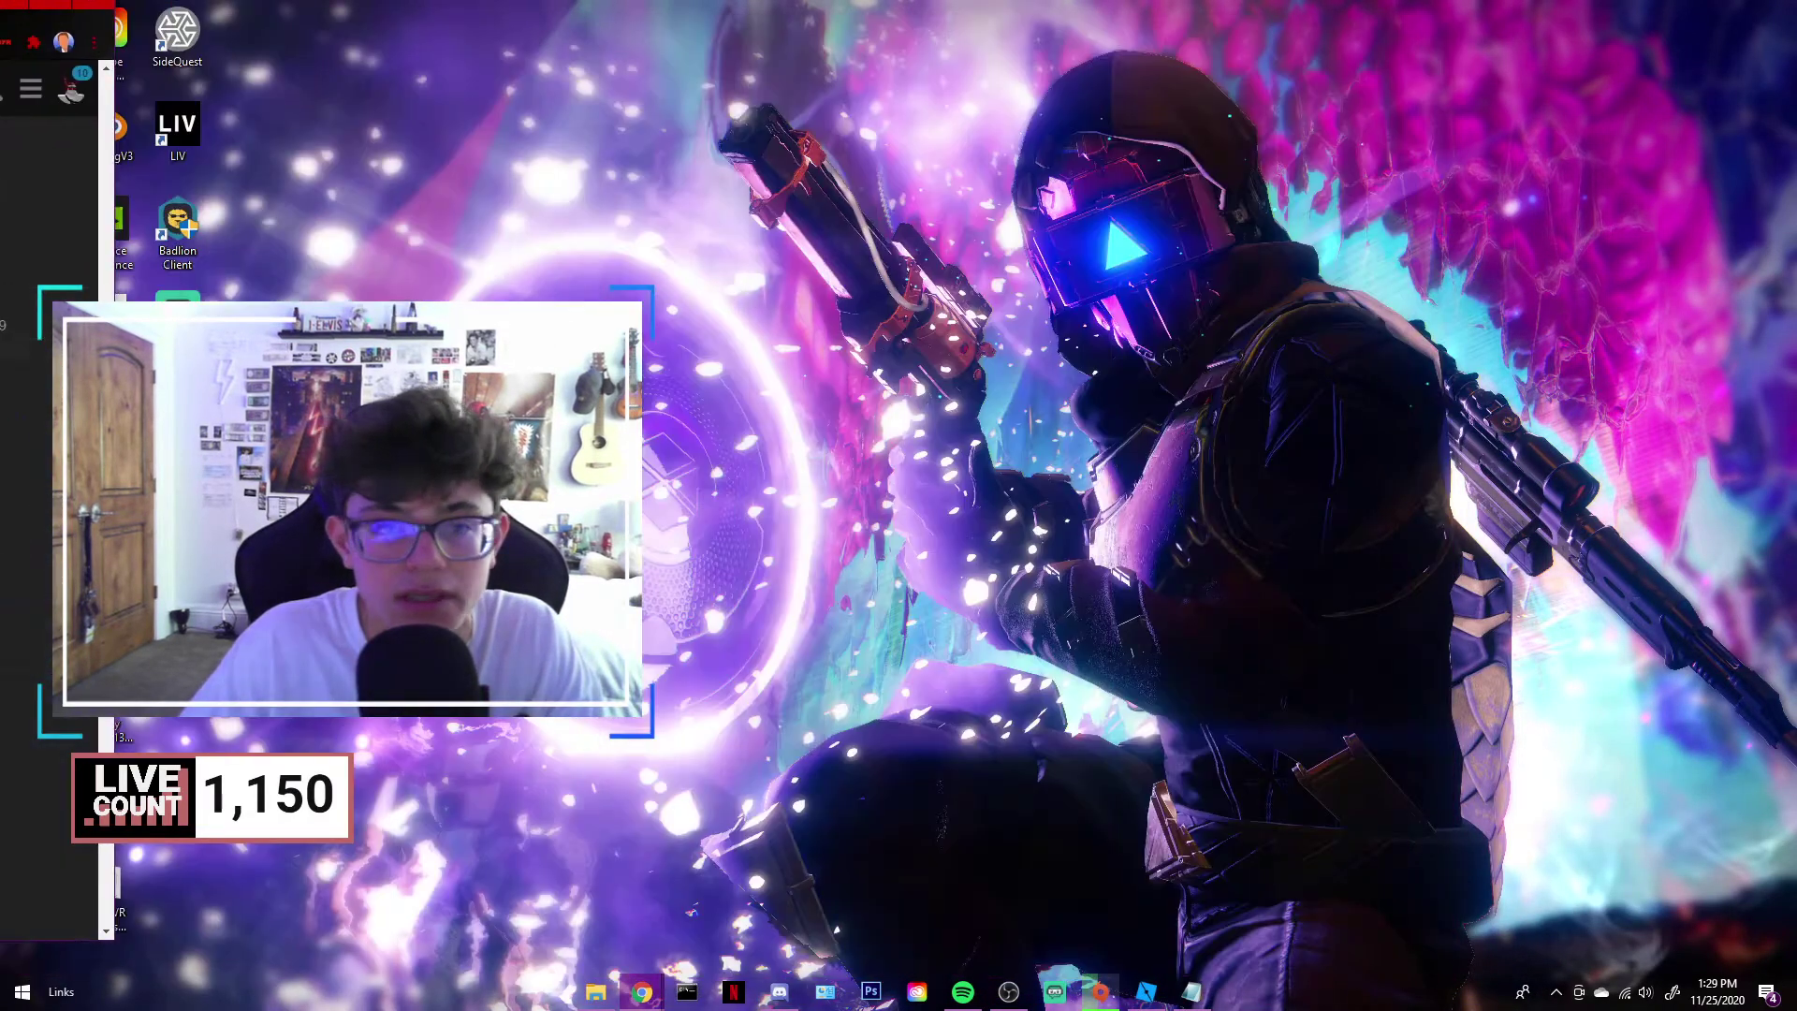
left_click(1145, 990)
left_click(1015, 991)
left_click(1197, 991)
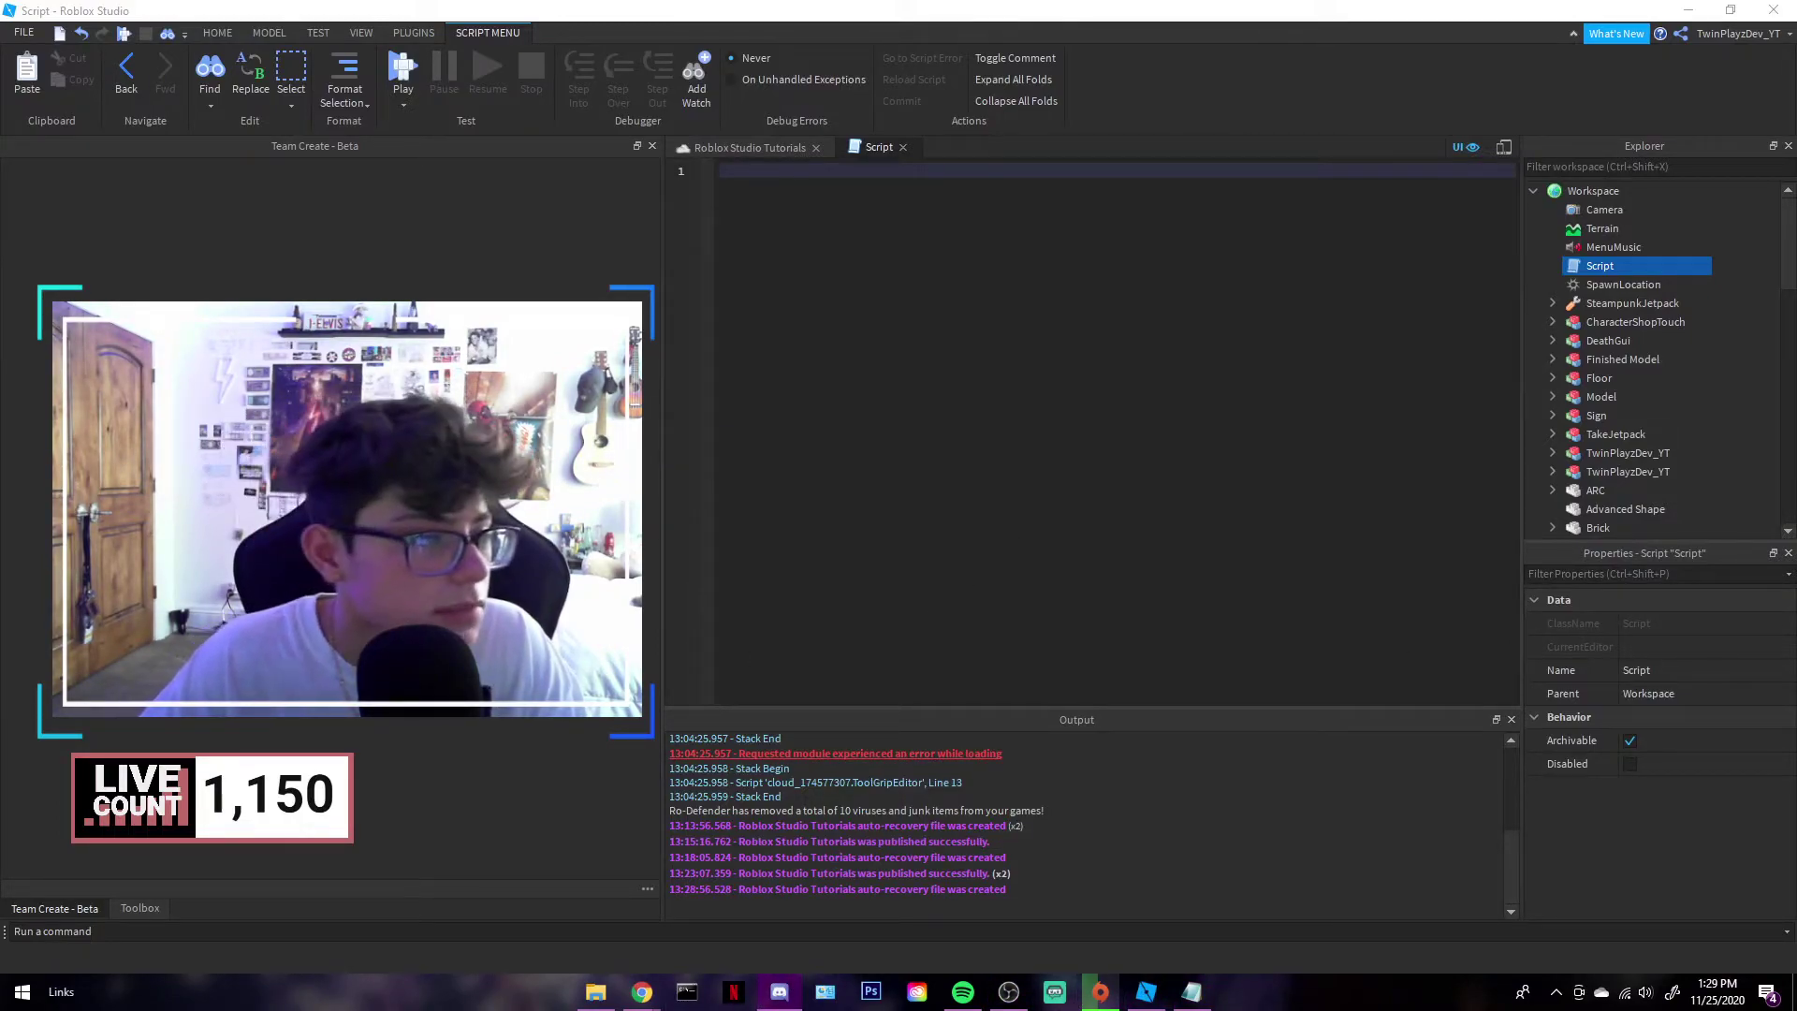
Step: Write a local function doStuff() in the empty script that prints "Doing stuff"
left_click(938, 395)
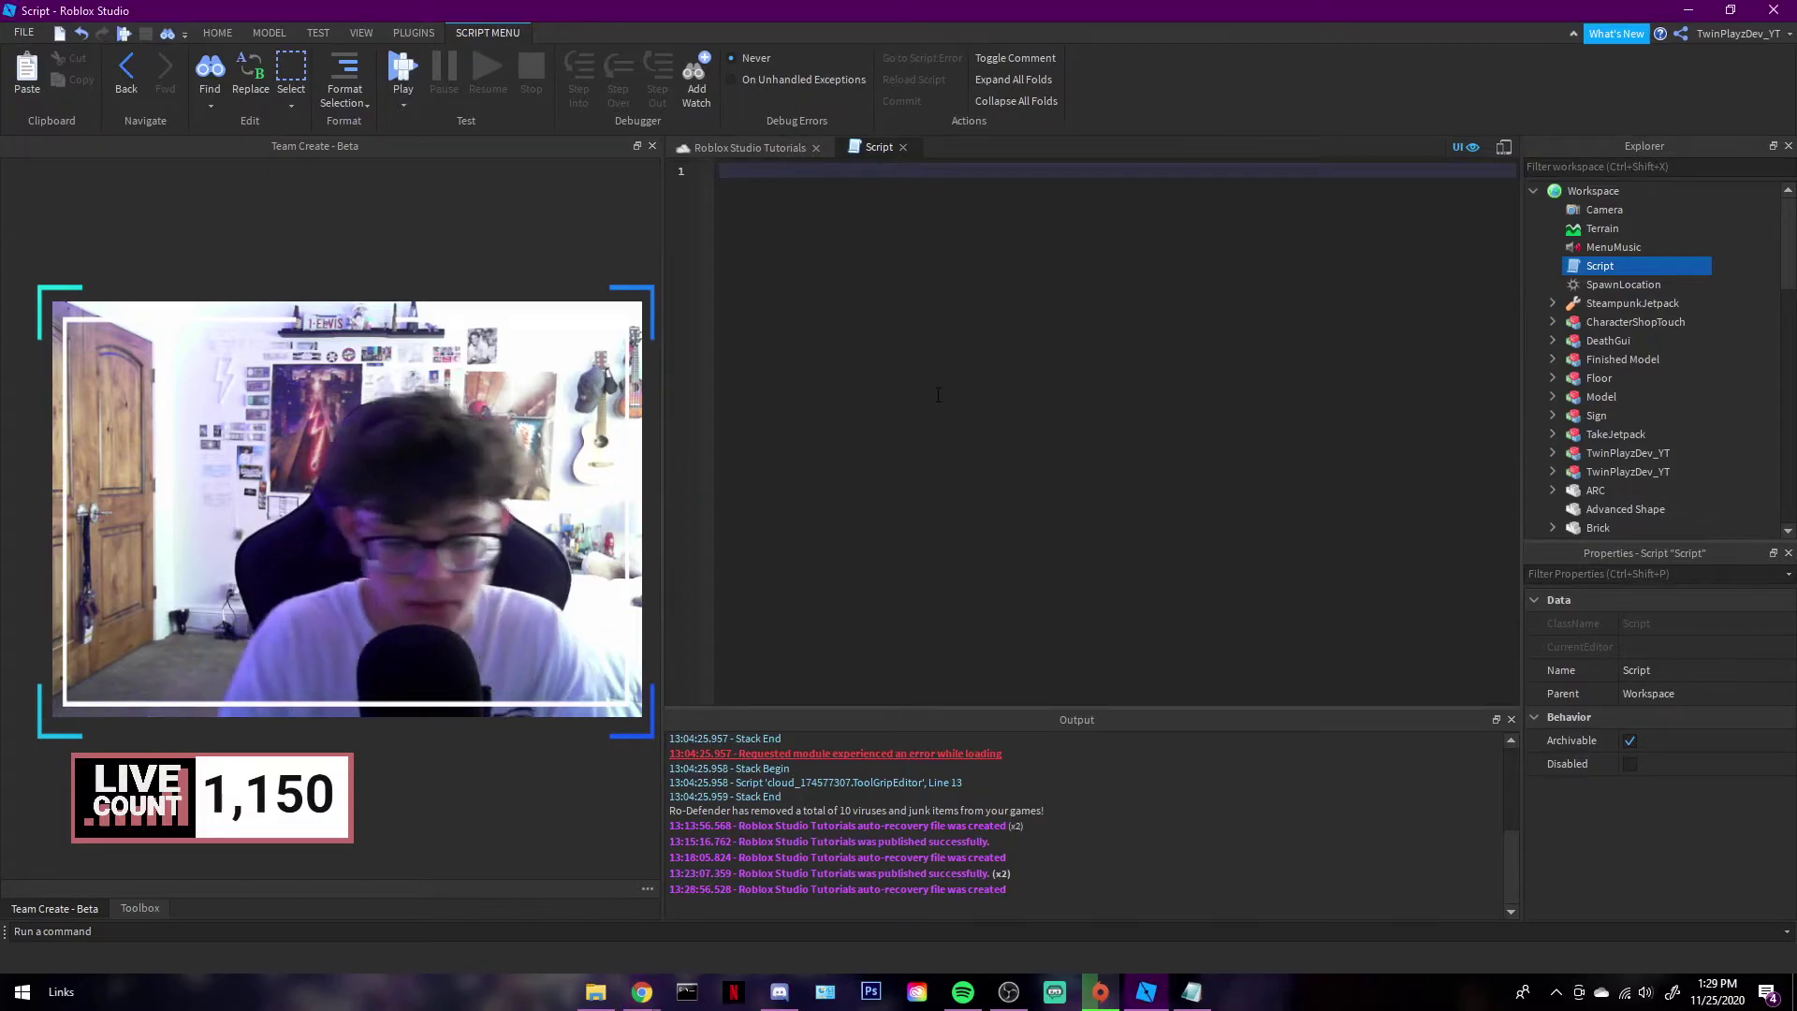
type("local function doStuff(")
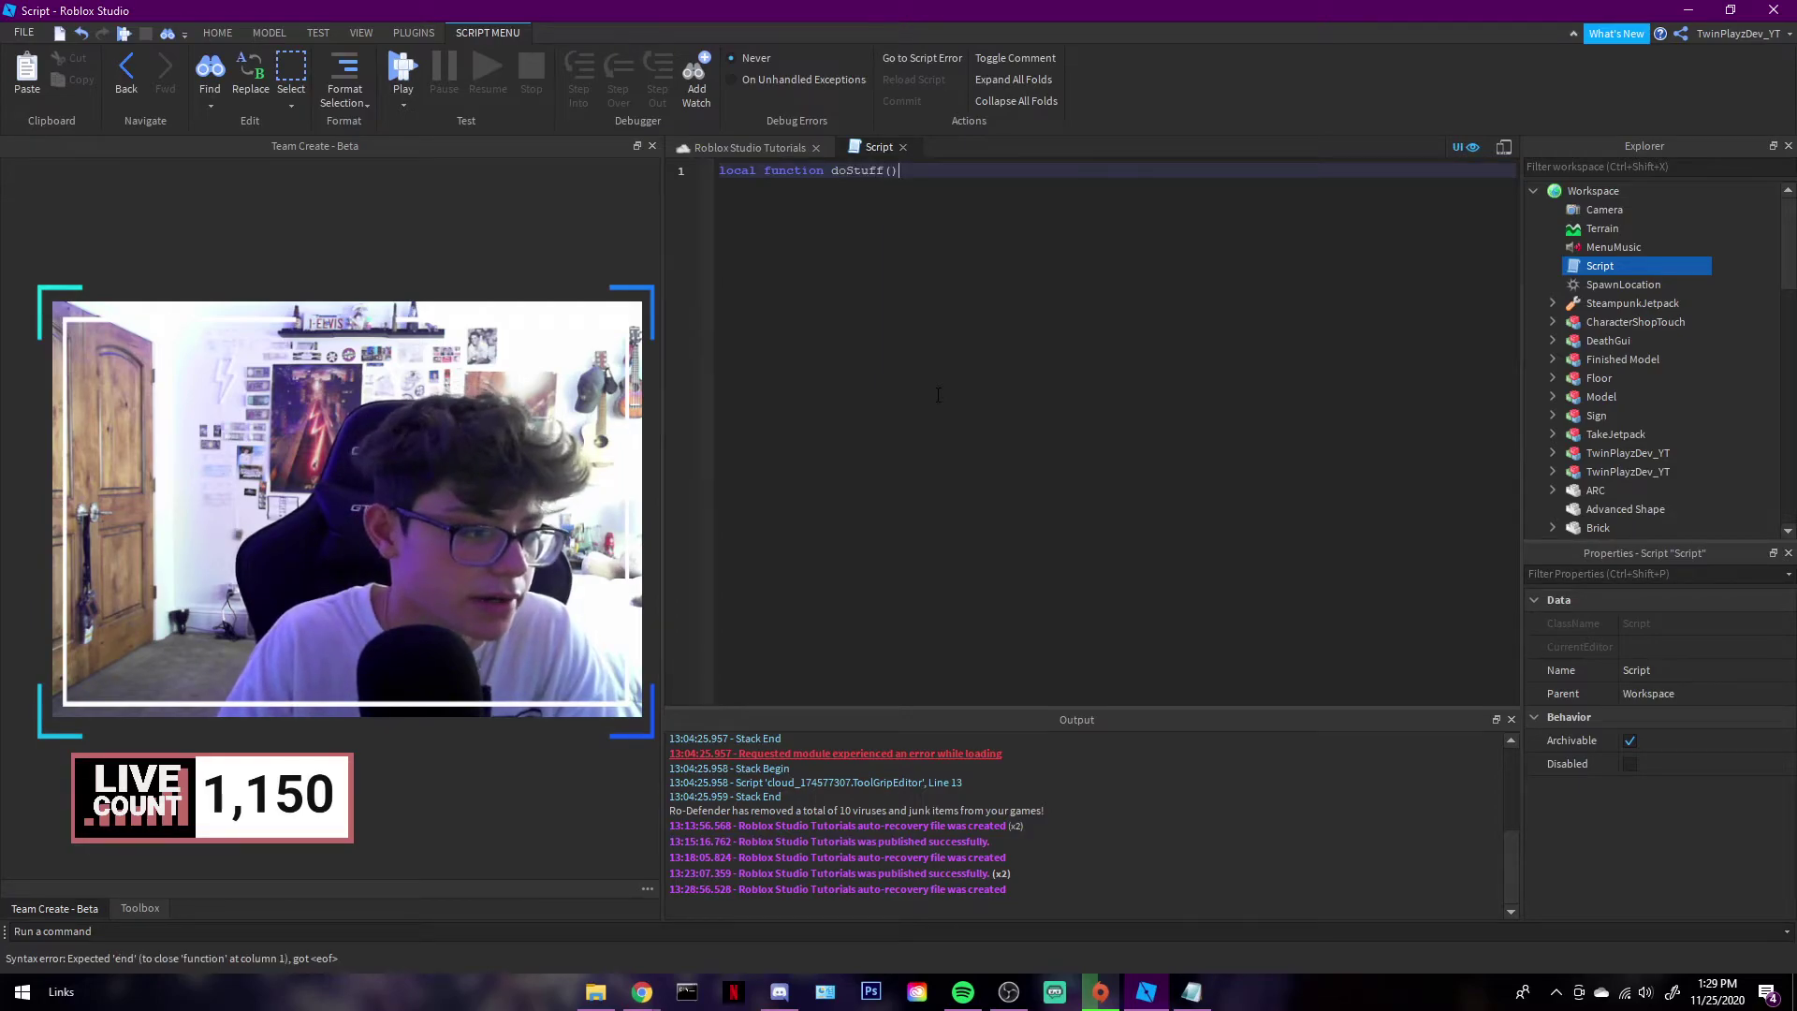
key("Return")
type("print(")
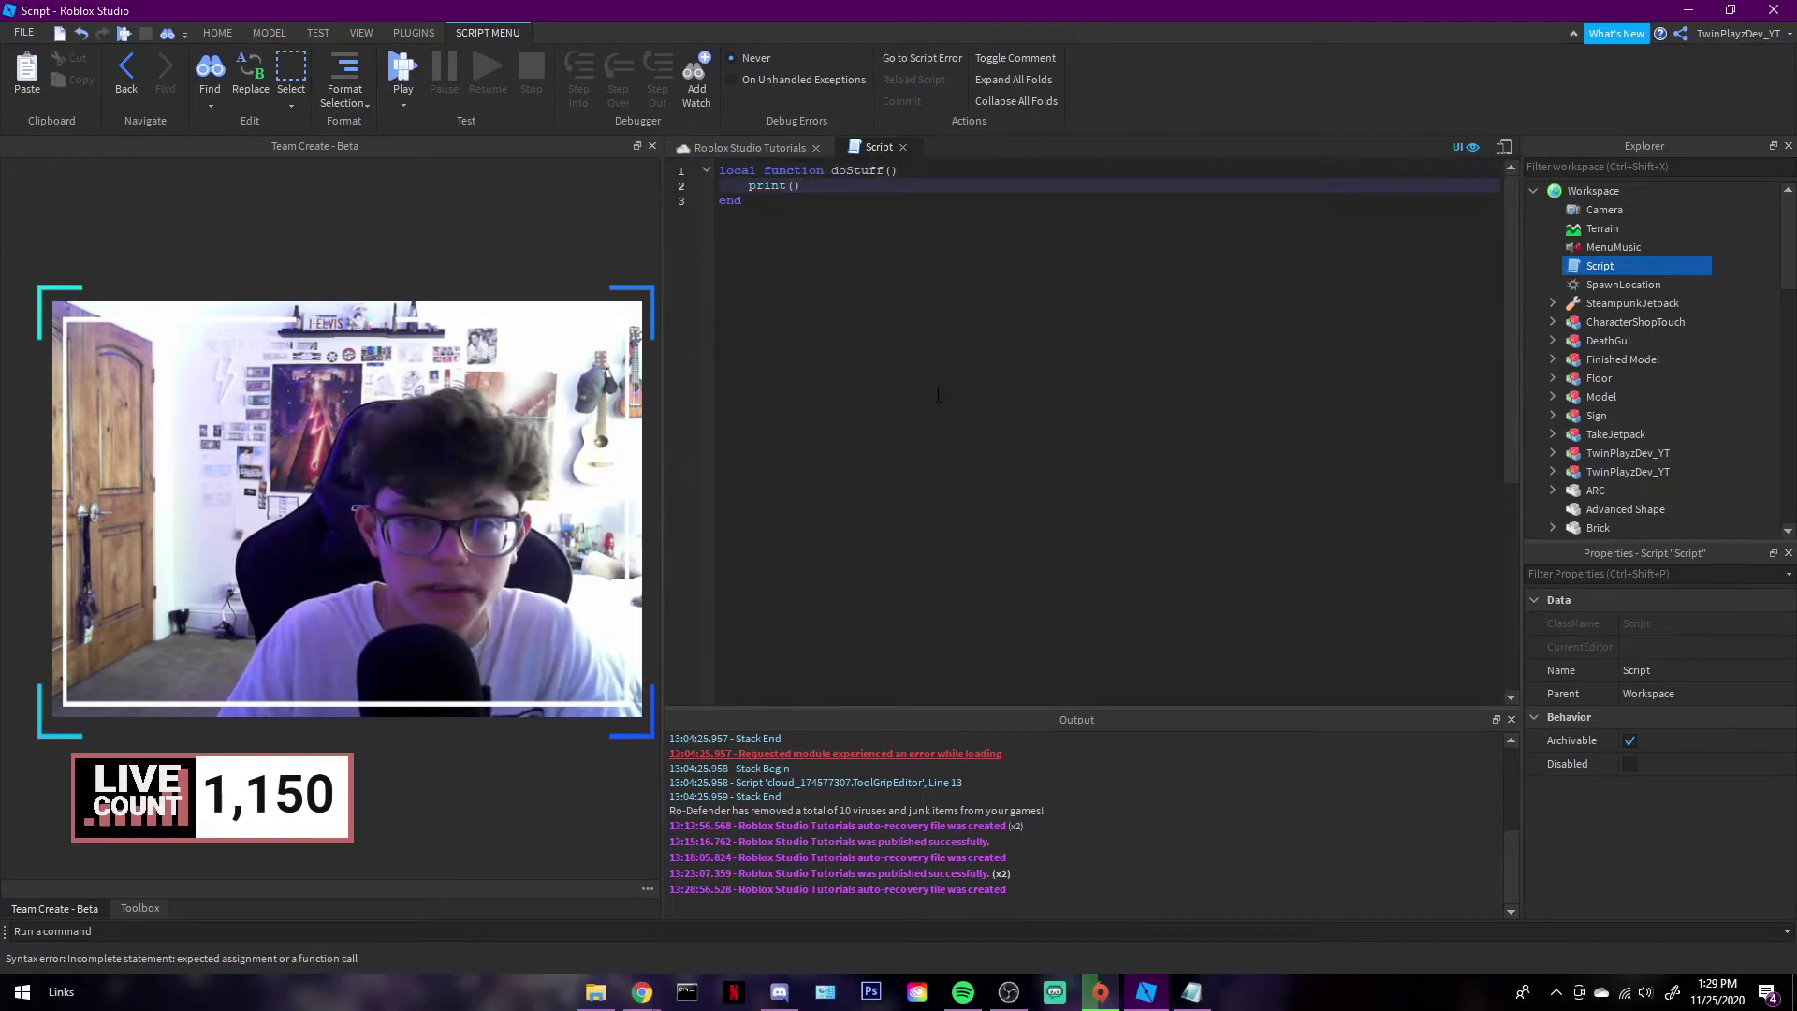
type("\"Doing stuff")
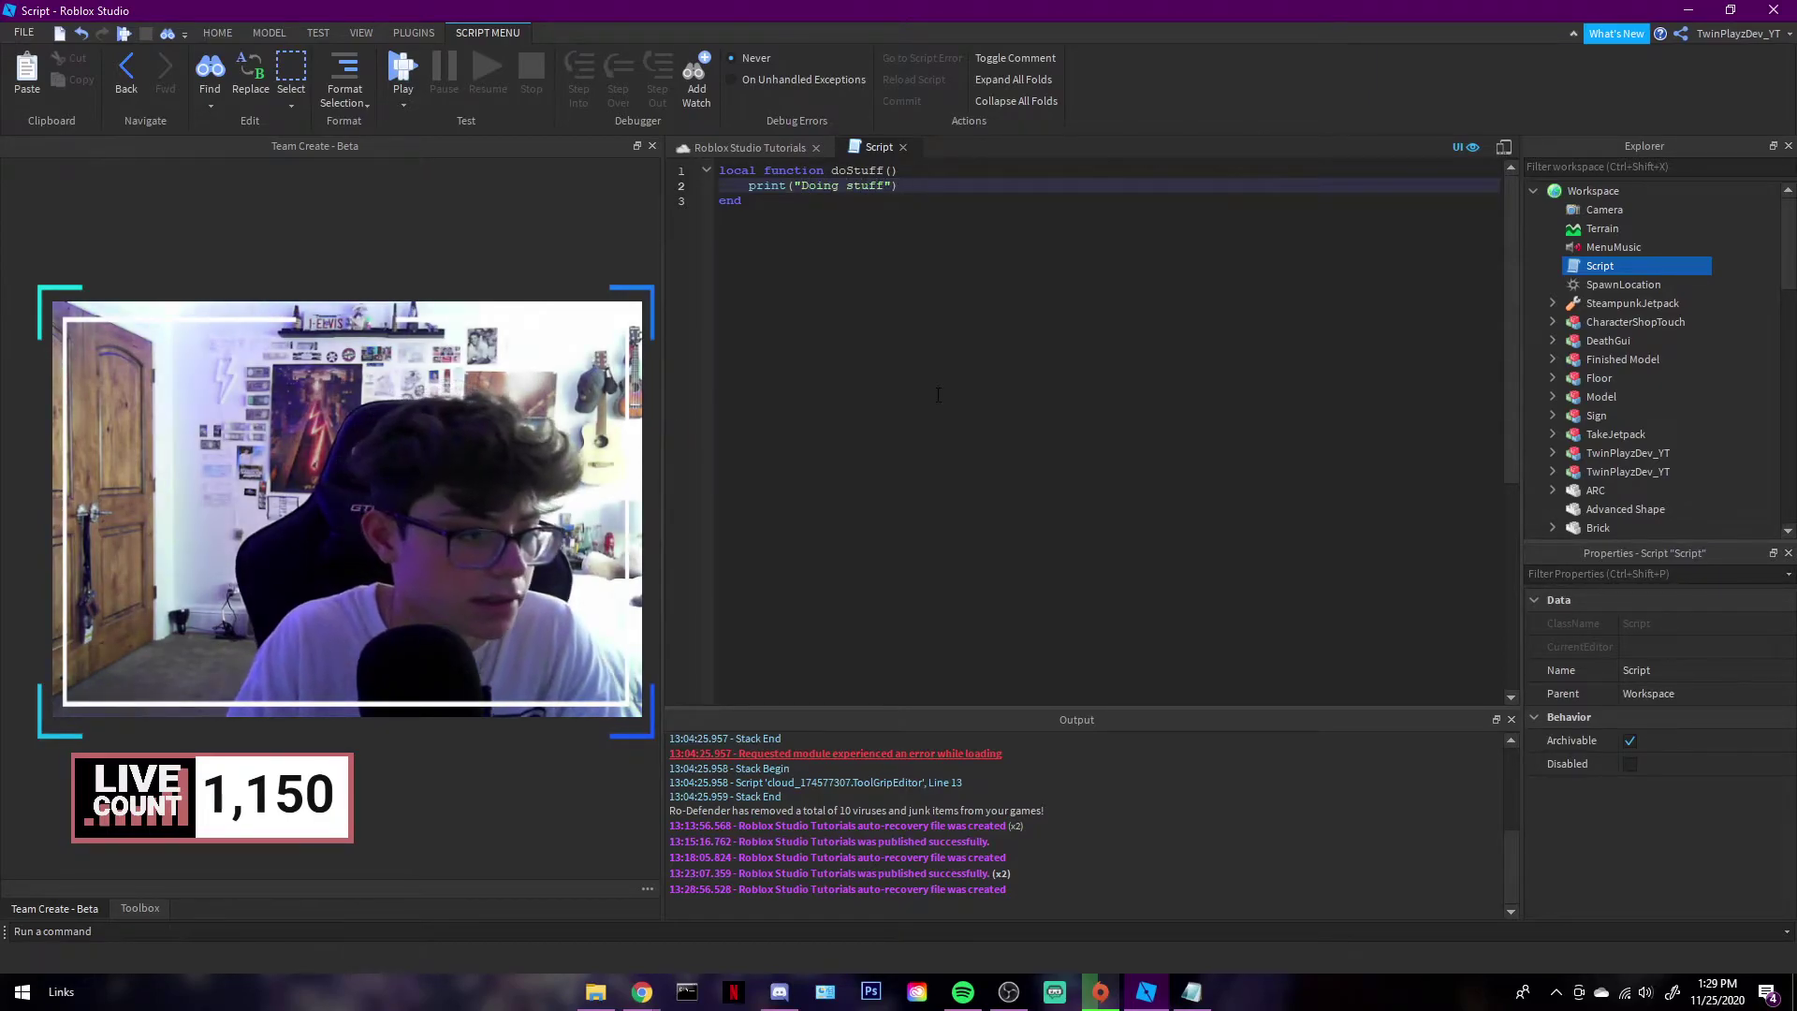
Step: Inside doStuff, add an if statement testing 1+ 1 == 2 that prints "matching text, also matching test"
key("Return")
type("if 1")
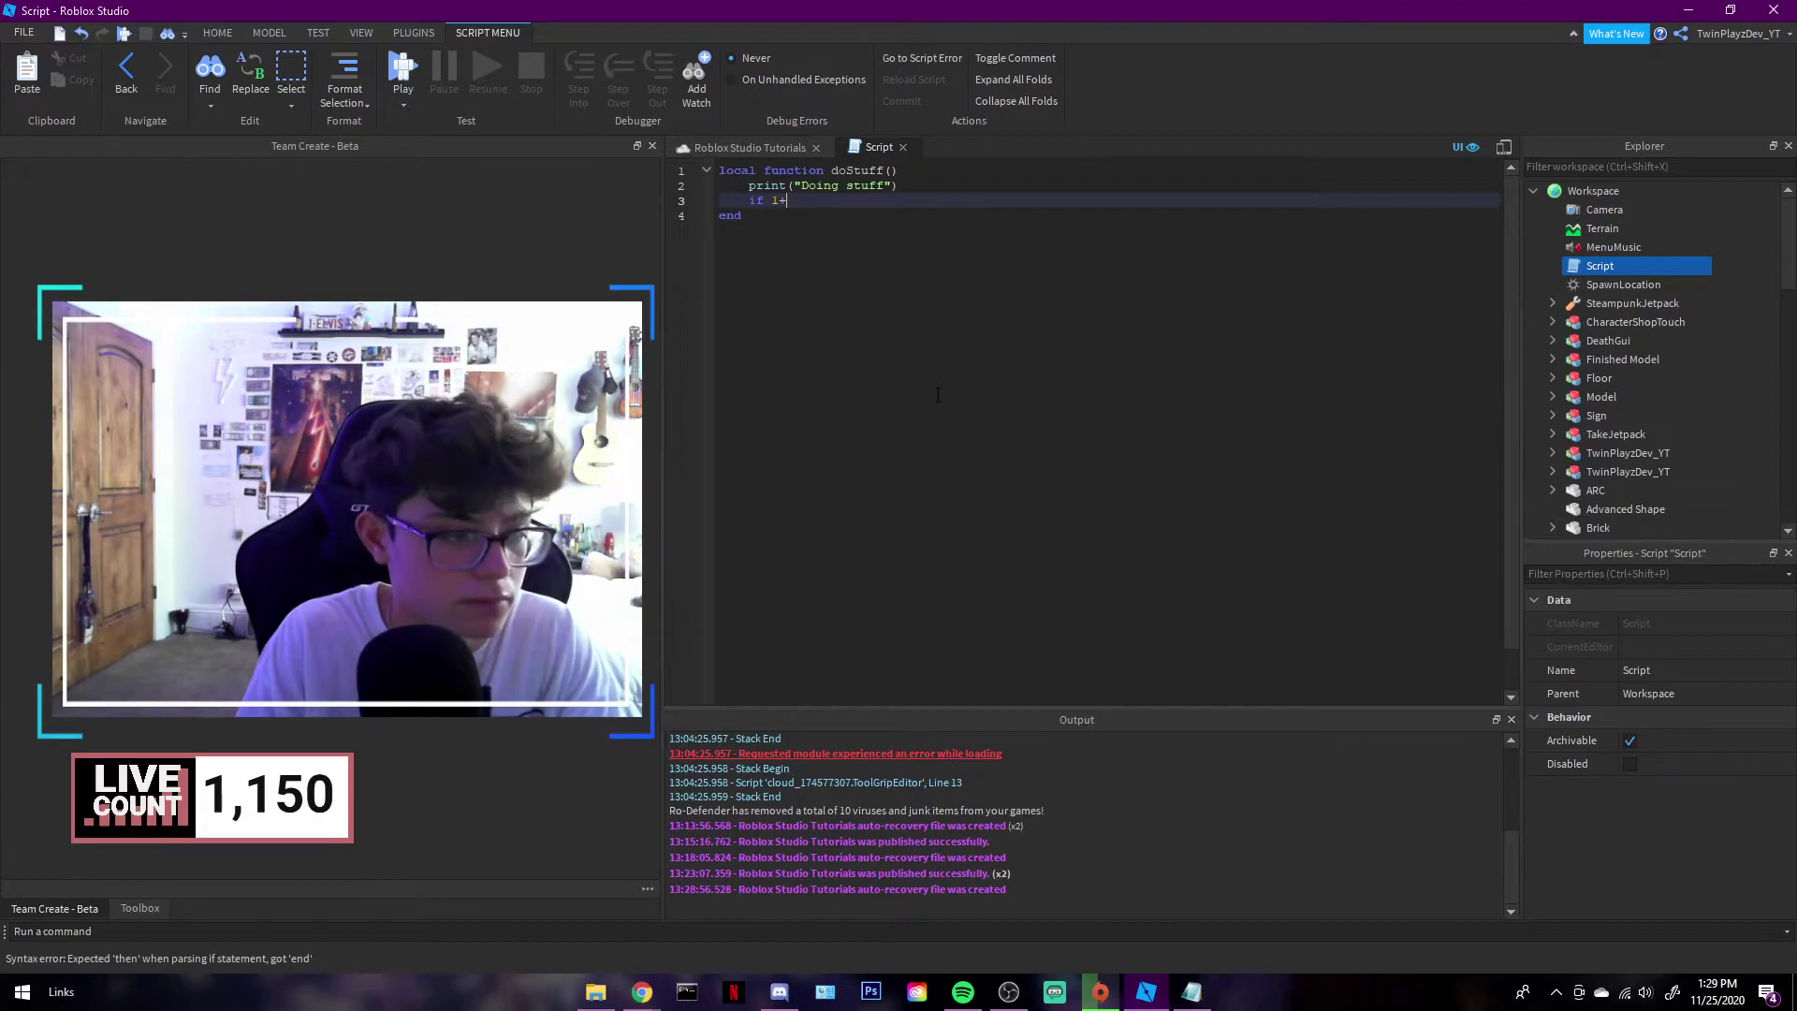
type("+ 1")
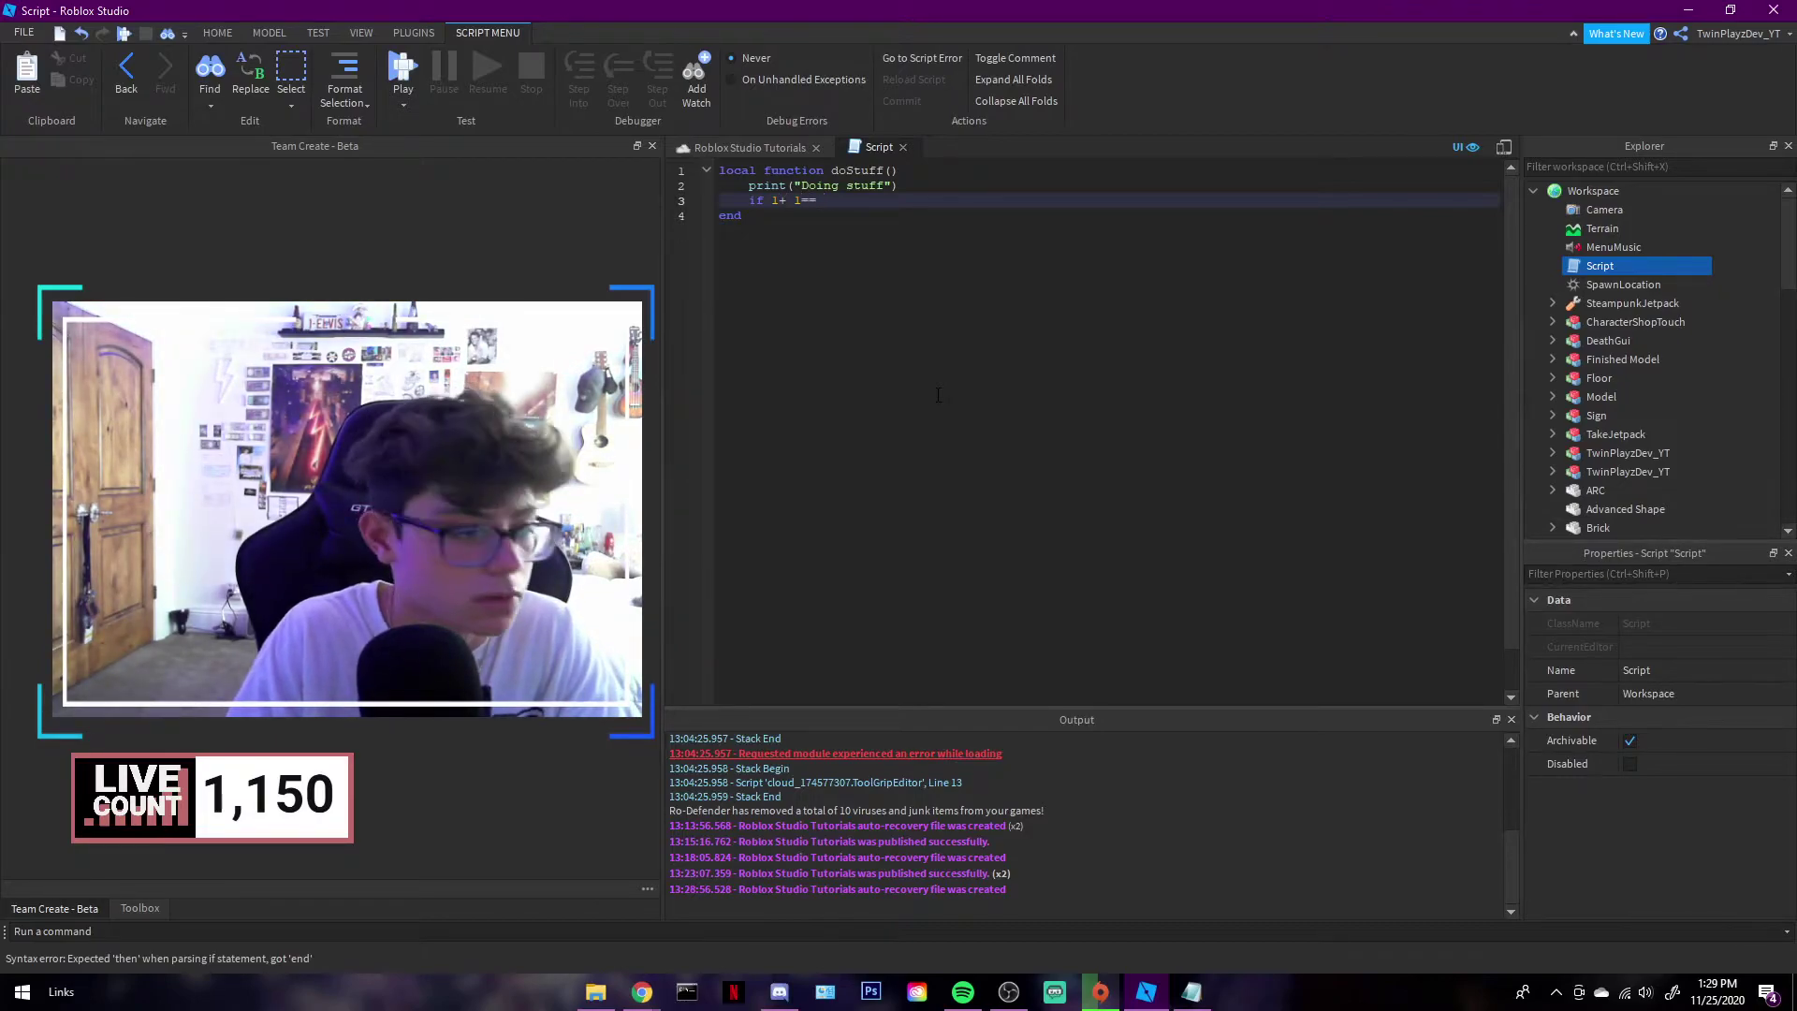
key("BackSpace")
key("BackSpace")
type("== ")
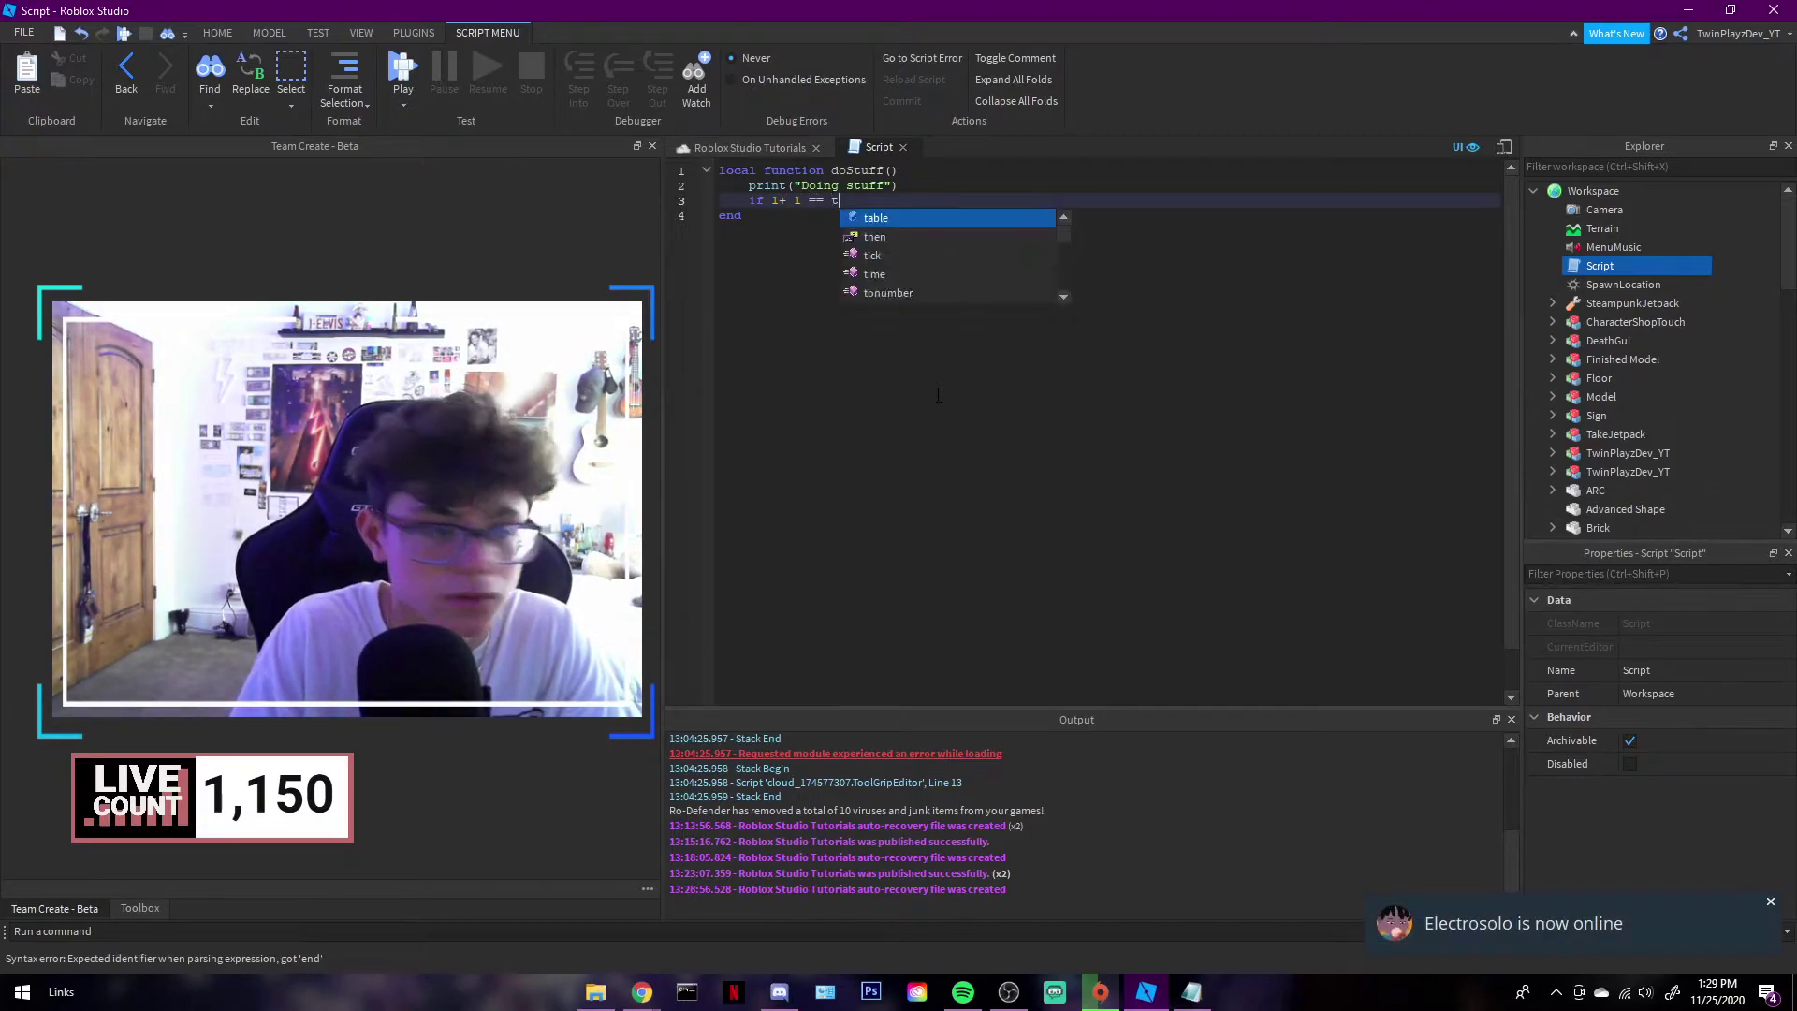
type("2 then")
key("Return")
type("print()")
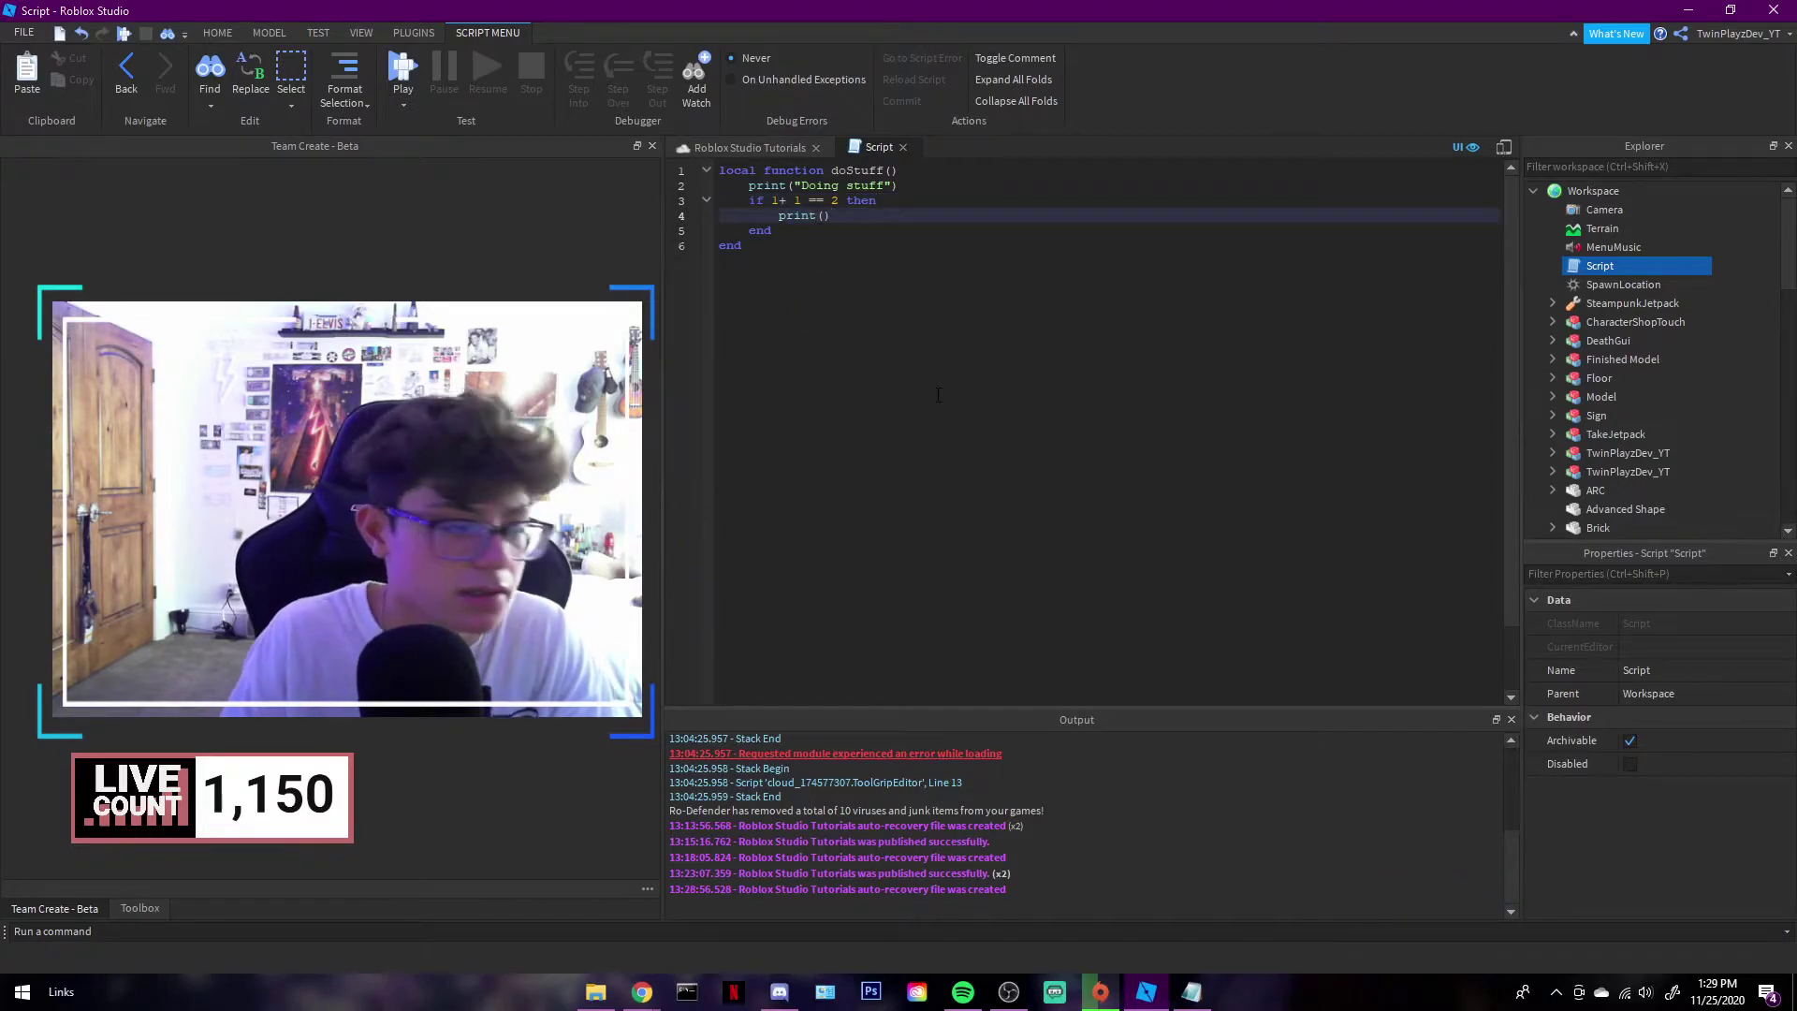
type("\"matching ")
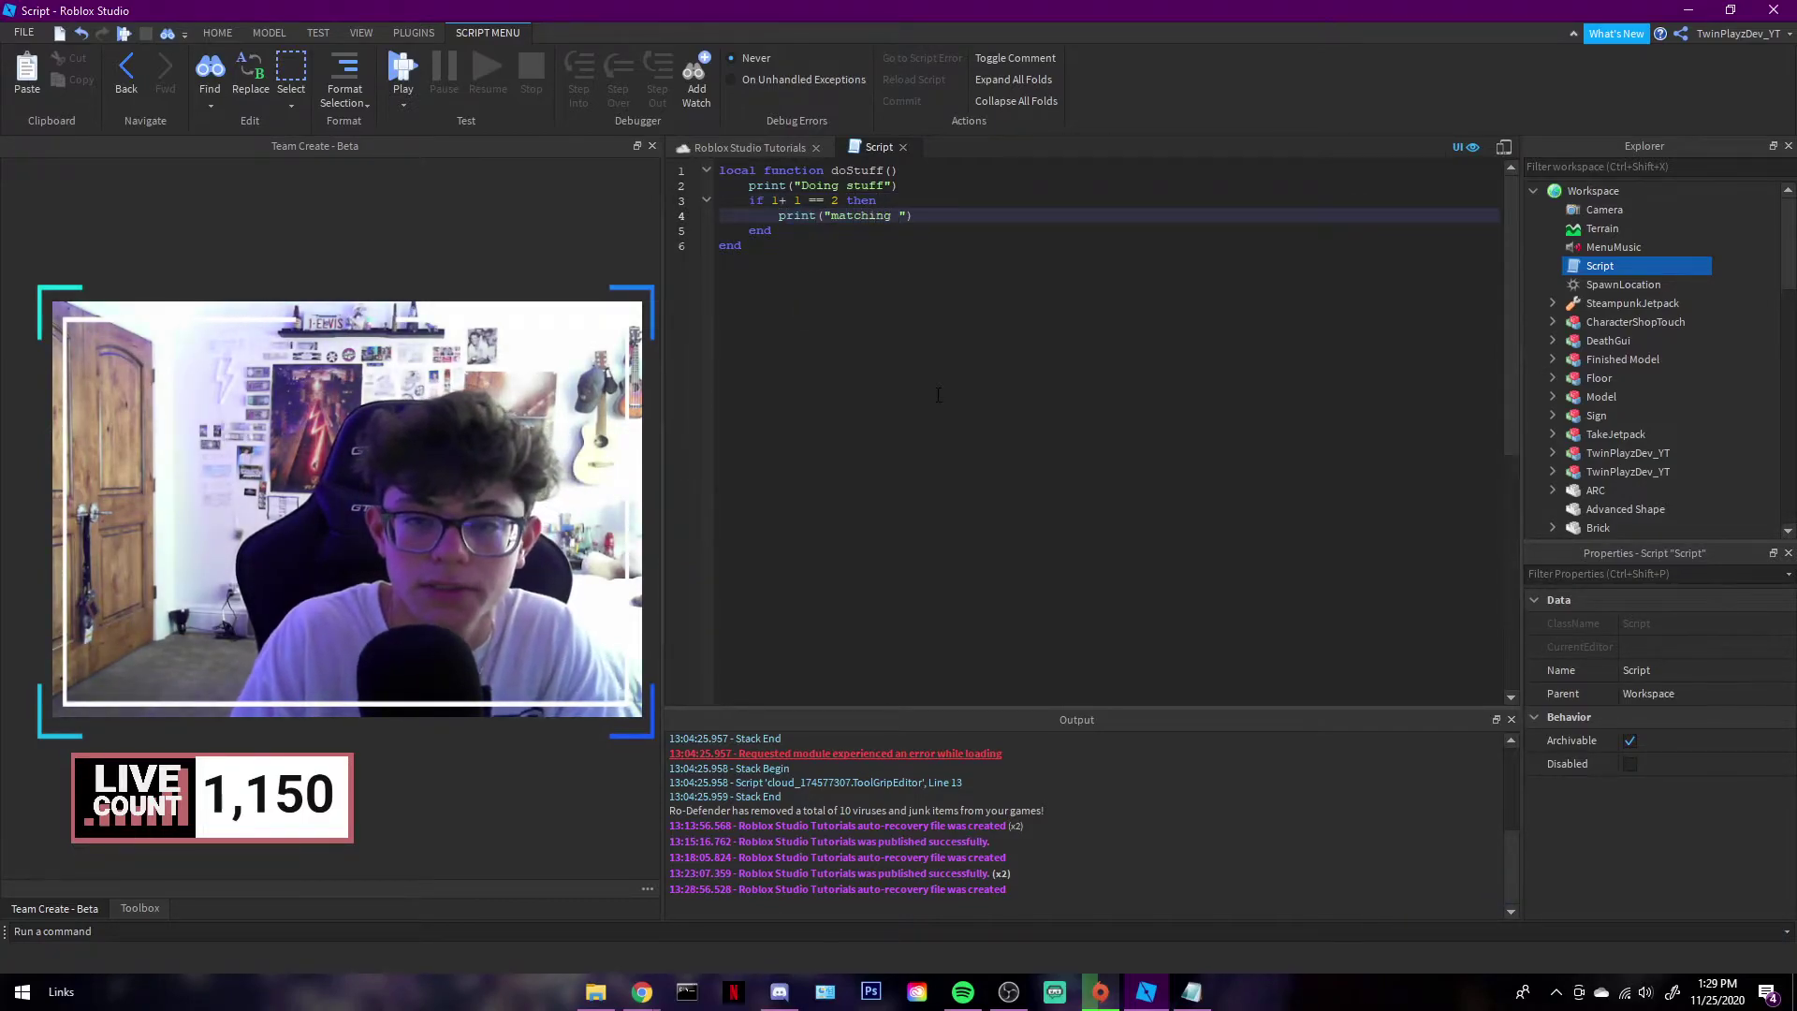
type("text, also matching test")
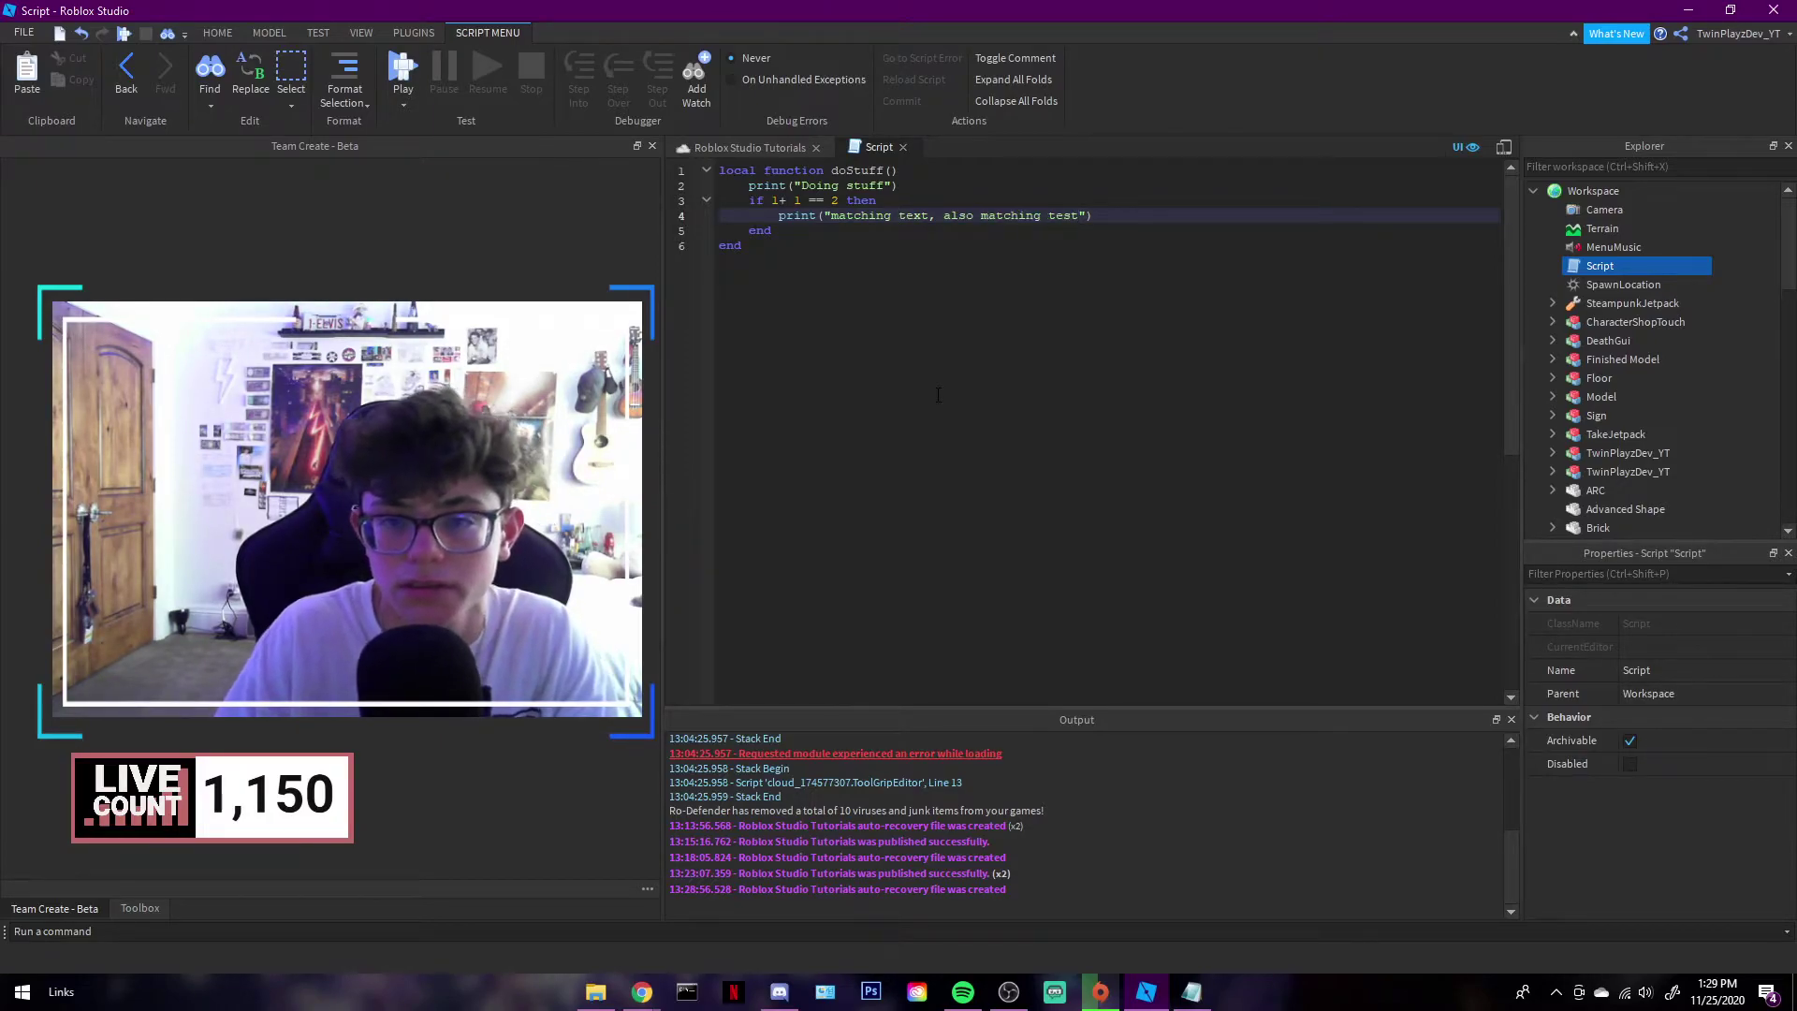
Step: Add a return statement after the if block inside doStuff
key("Down")
key("Return")
type("return")
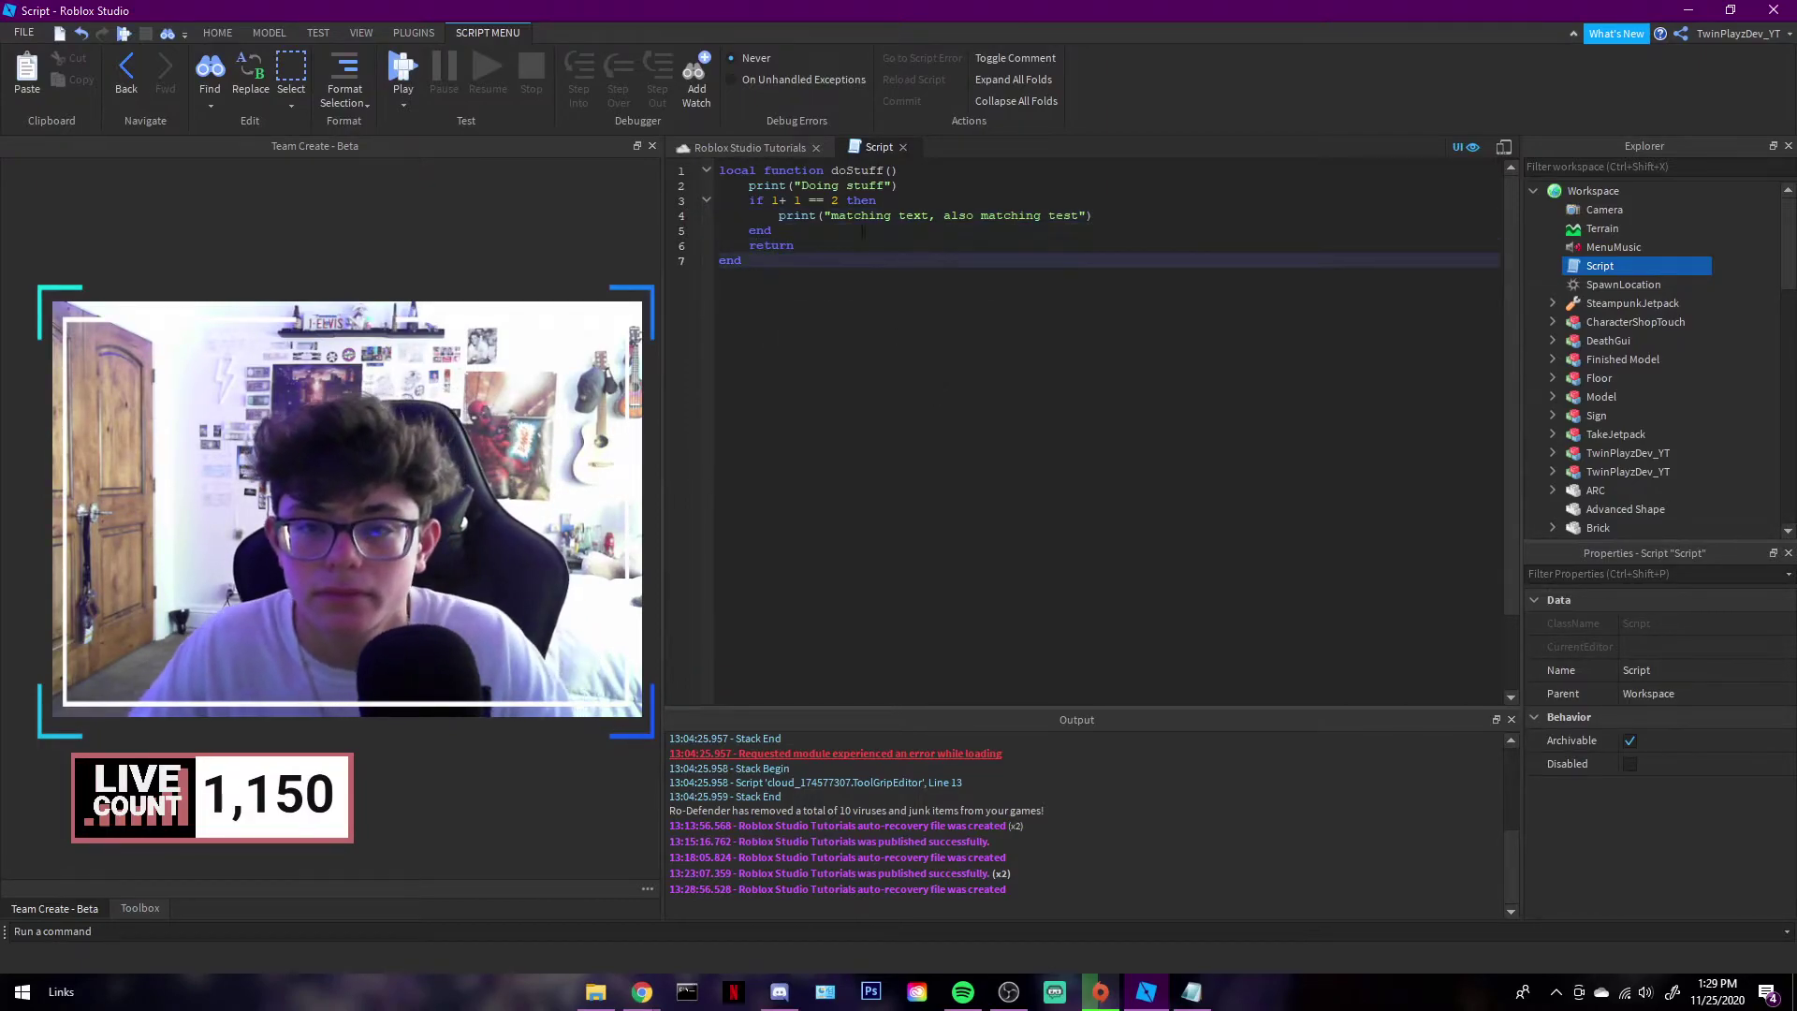
left_click(846, 200)
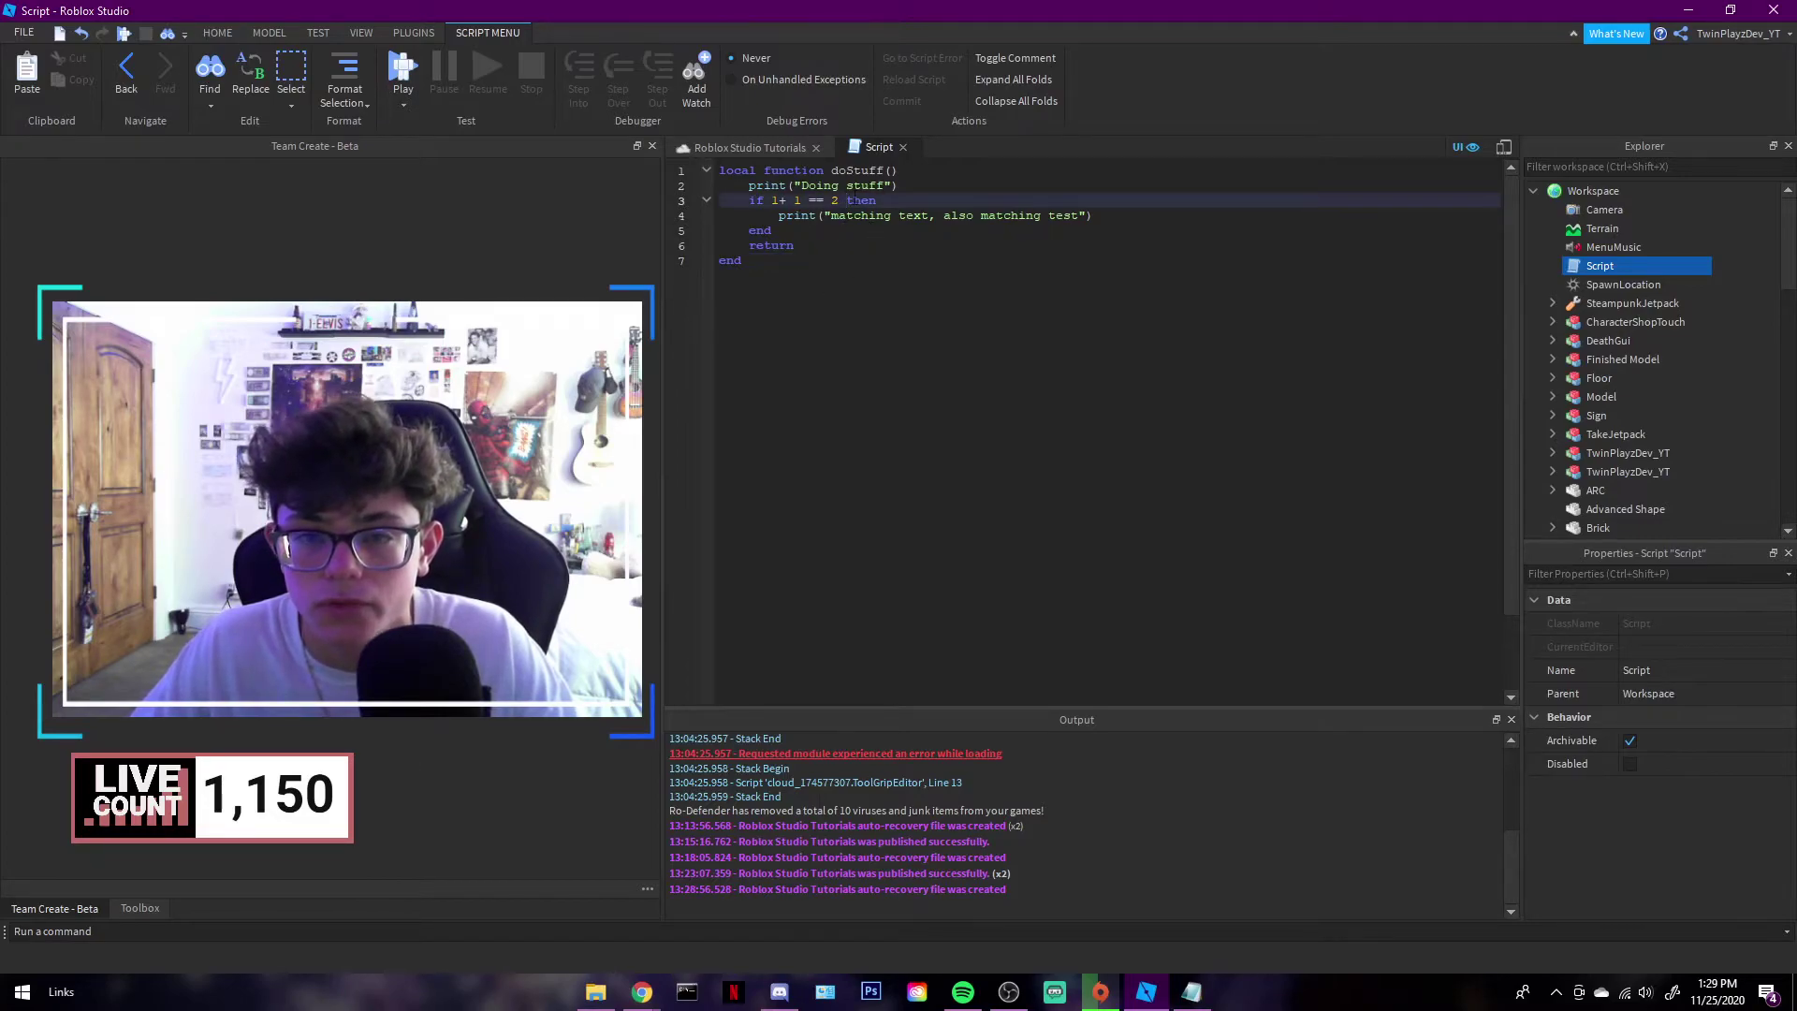
left_click(798, 245)
left_click(1008, 991)
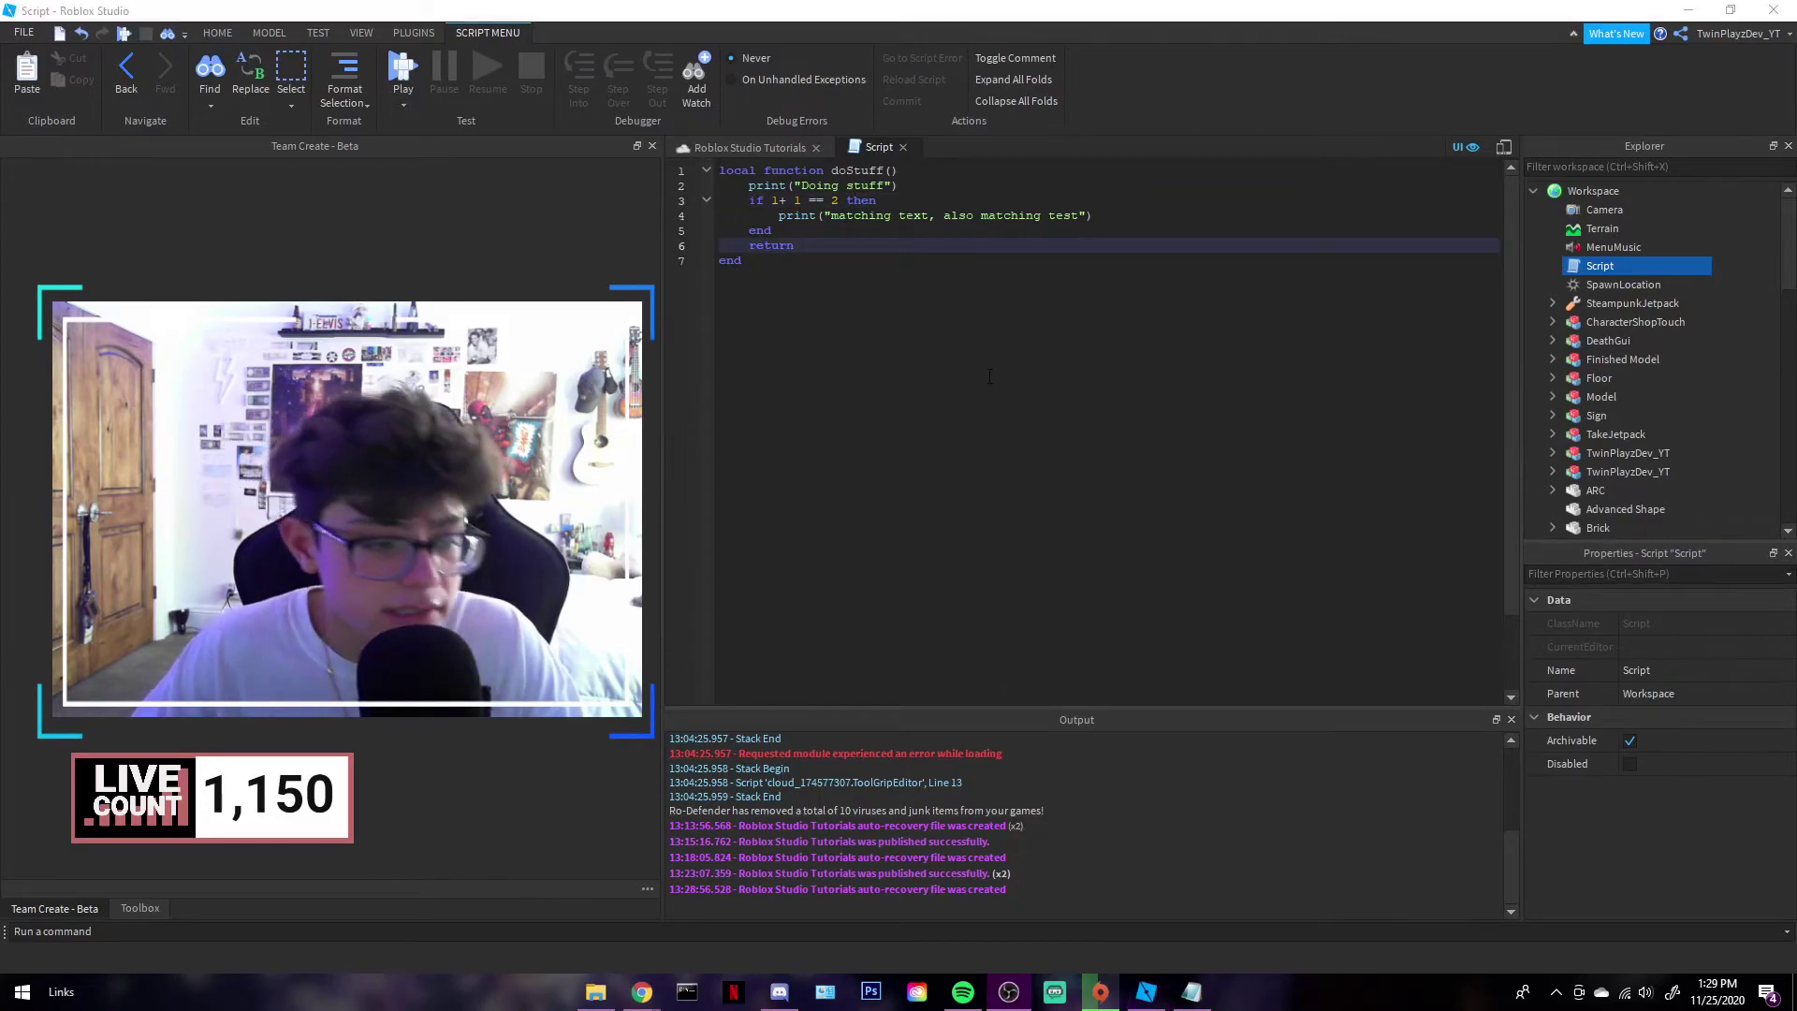
left_click(996, 245)
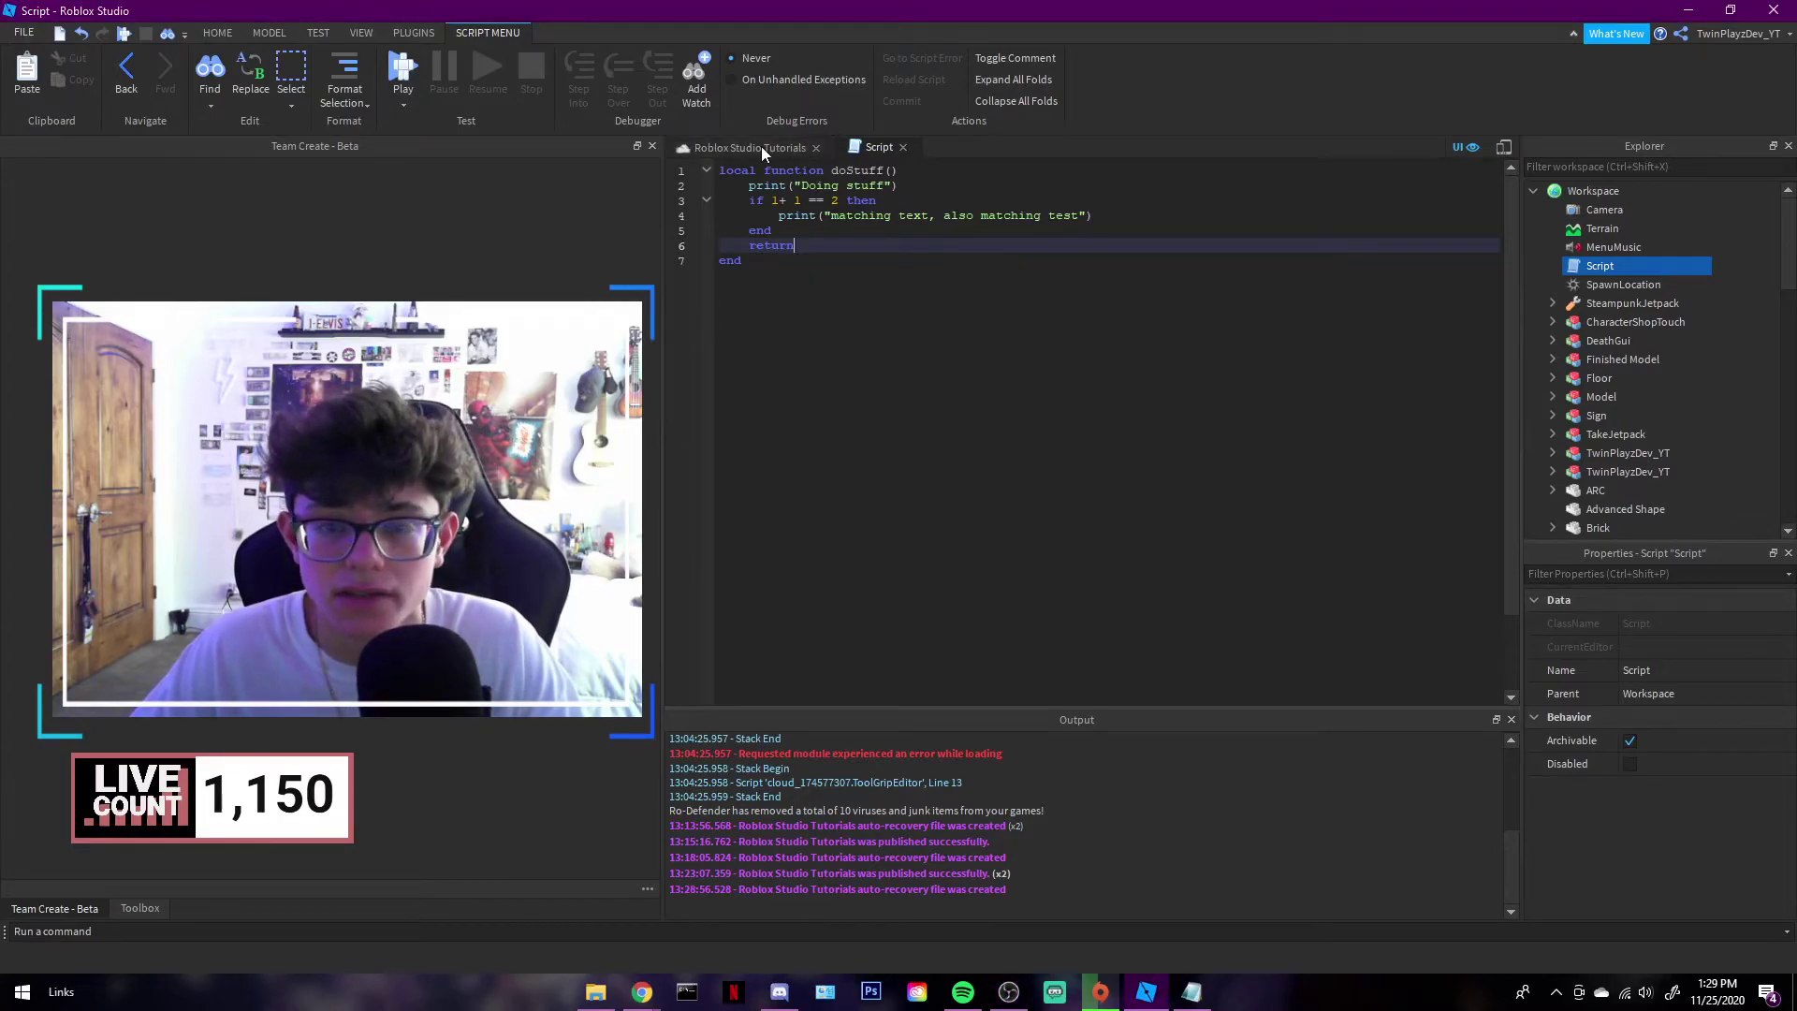
Step: Add four blank lines below the end of the doStuff function
left_click(887, 185)
key("Down")
key("Down")
key("Down")
key("Down")
key("Down")
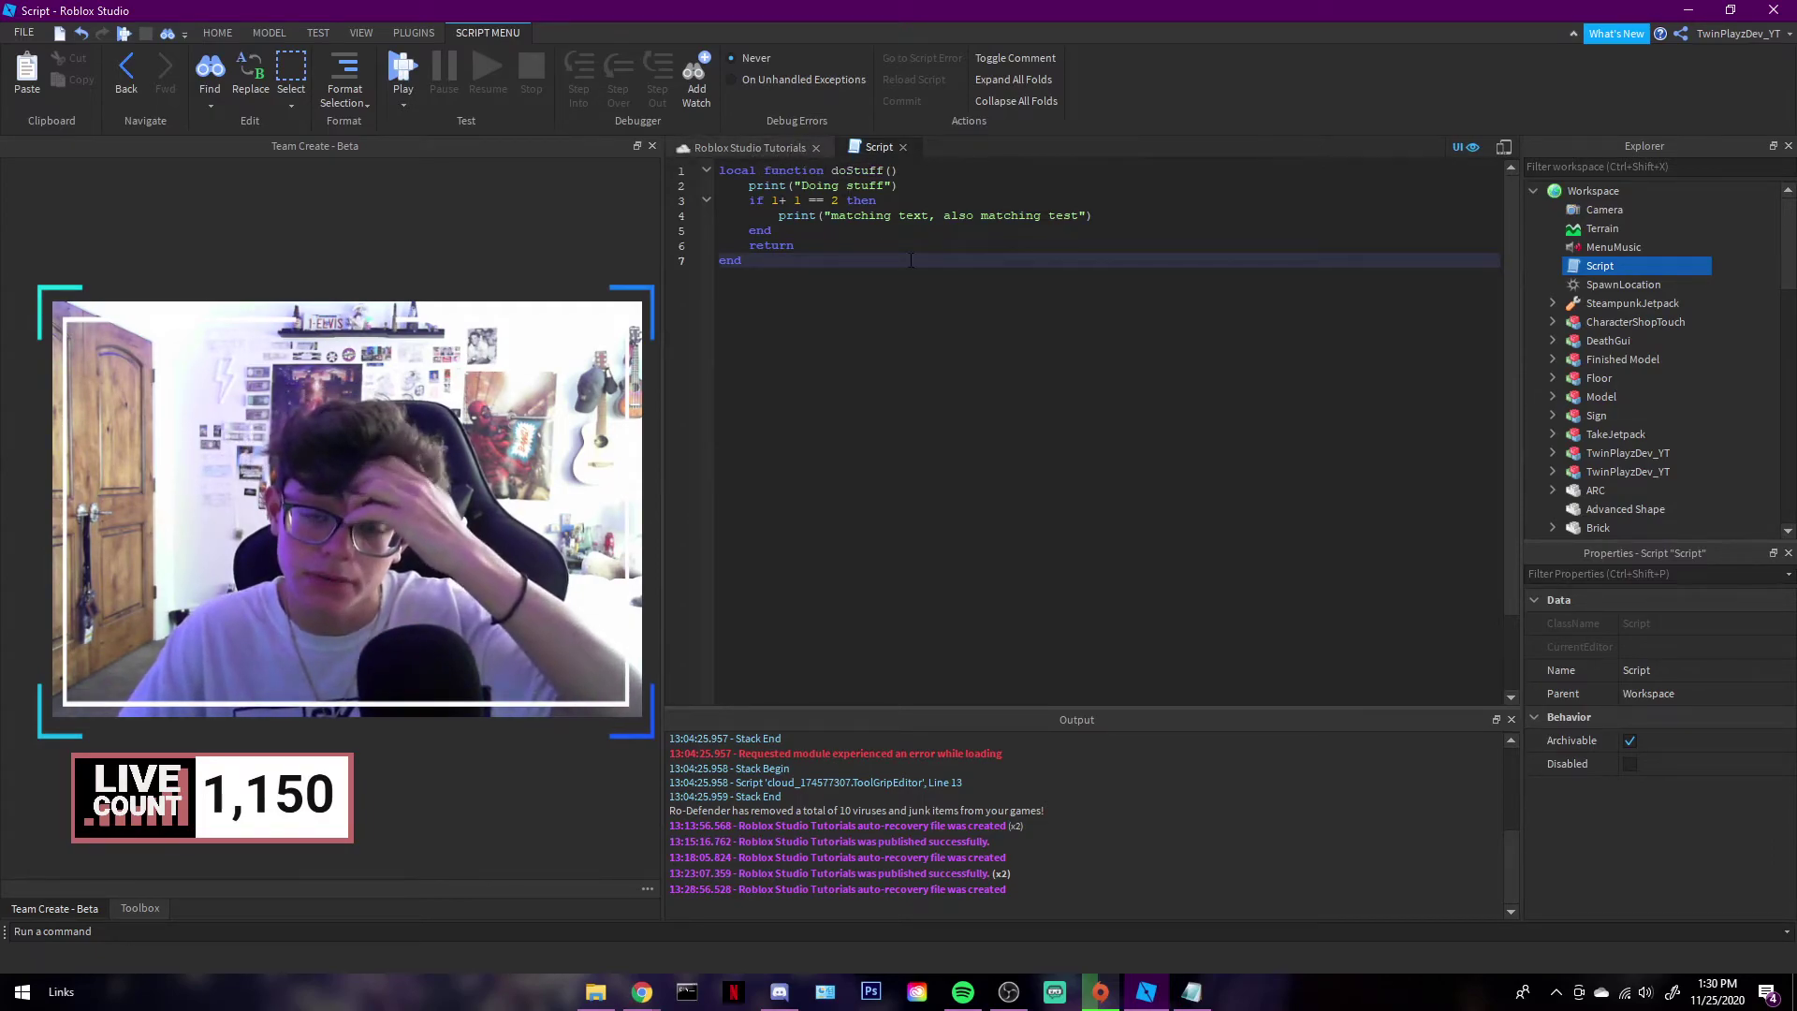
key("Return")
key("Return")
key("Return")
key("Return")
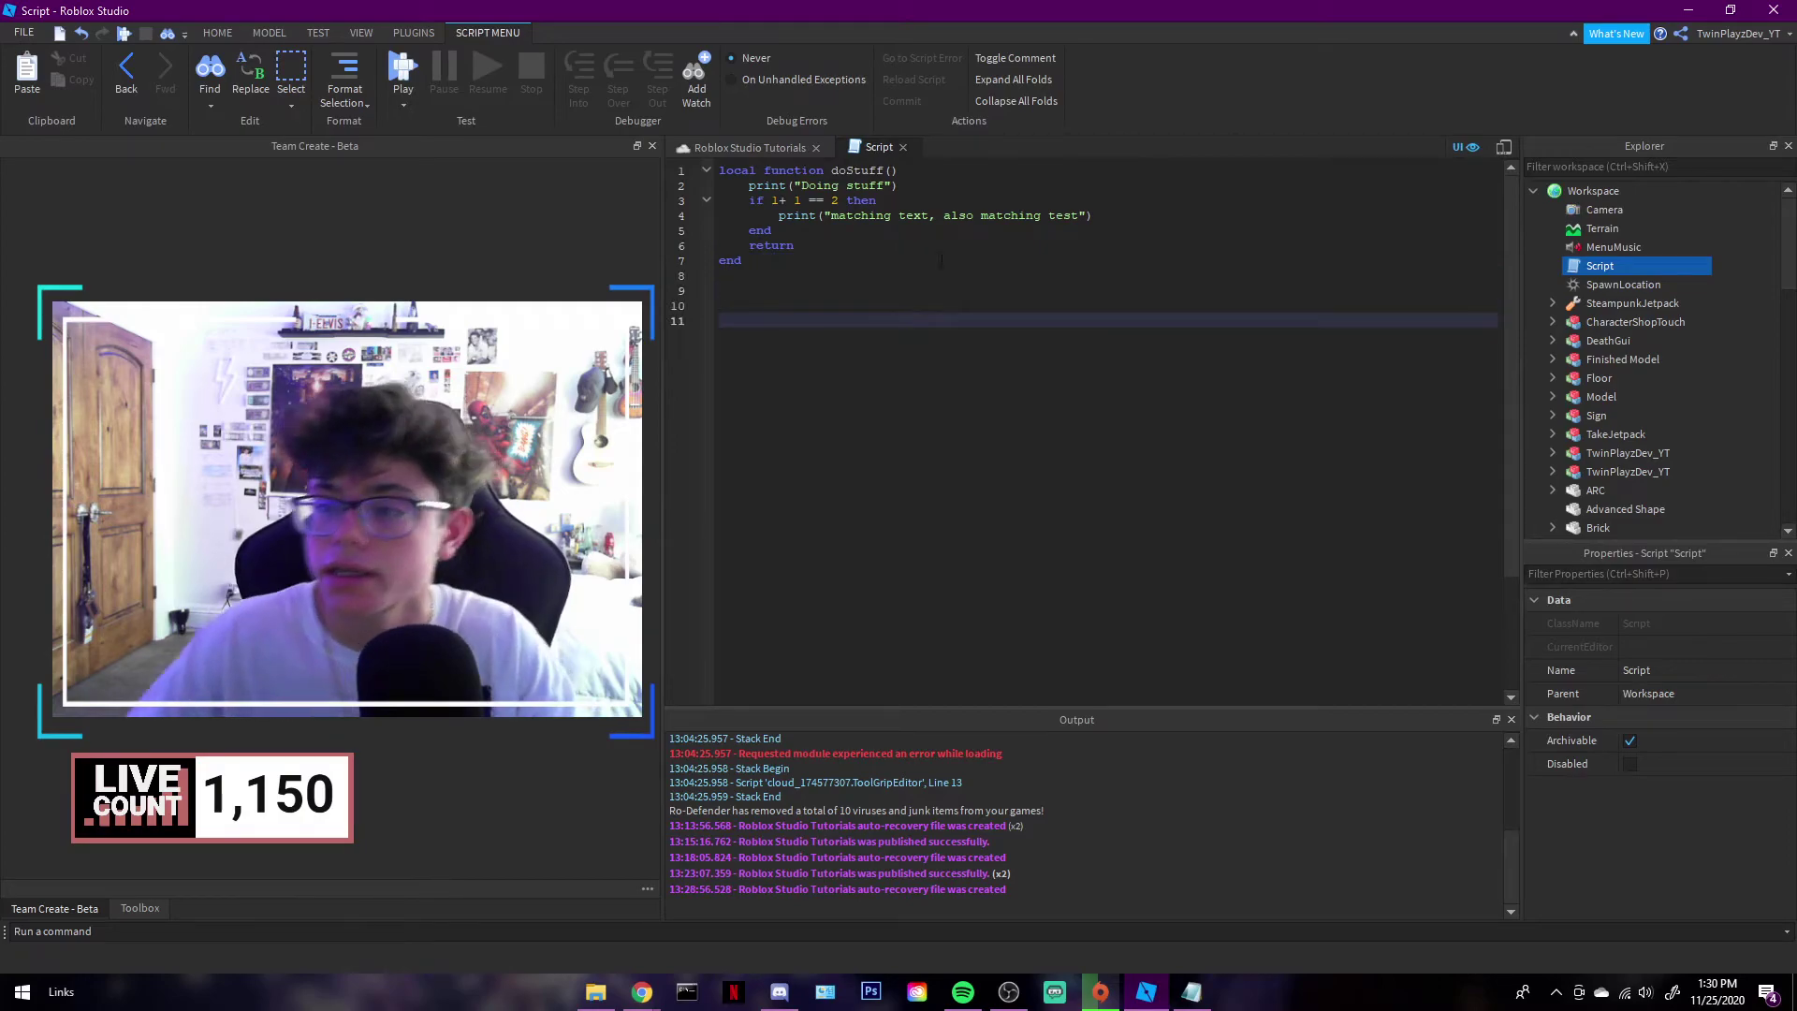
Step: Open DeathGuiScript from DeathGui's PUT IN SERVERSCRIPTSERVICE group to review its syntax colors, and close the other Script
left_click(1554, 341)
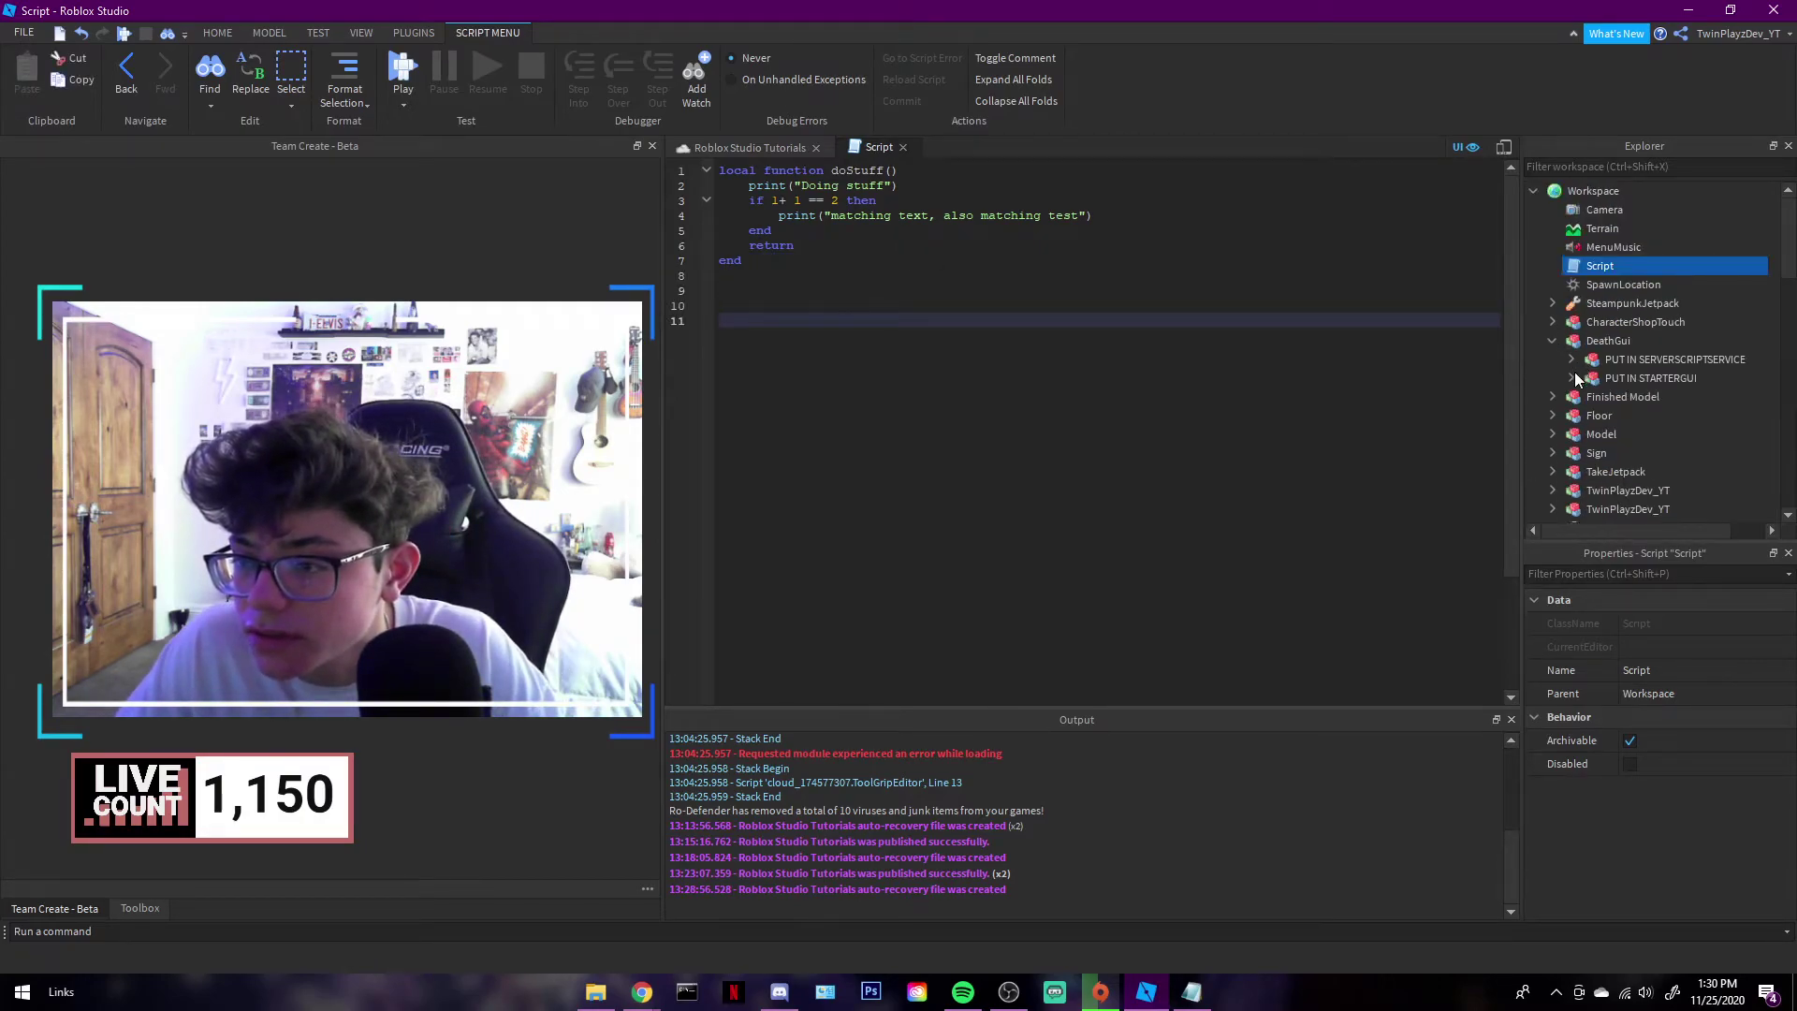
left_click(1572, 377)
left_click(1591, 396)
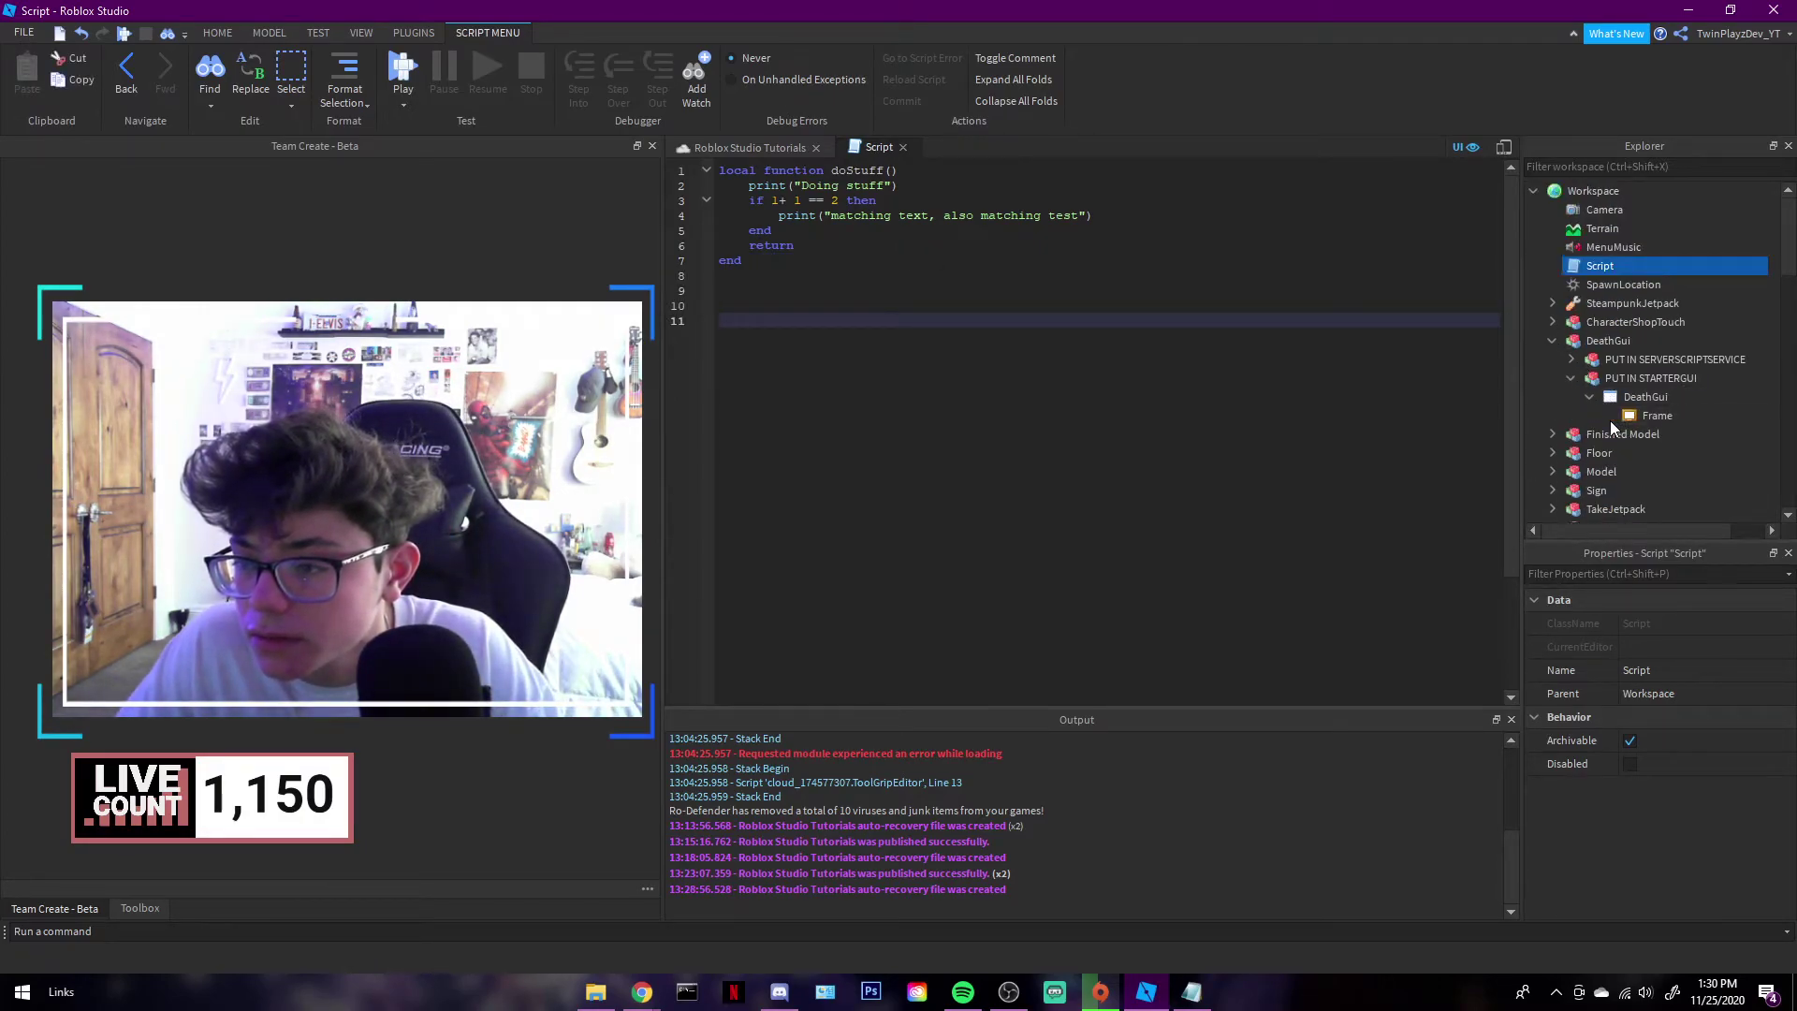
left_click(1589, 396)
left_click(1571, 377)
left_click(1571, 359)
double_click(1610, 386)
left_click(904, 147)
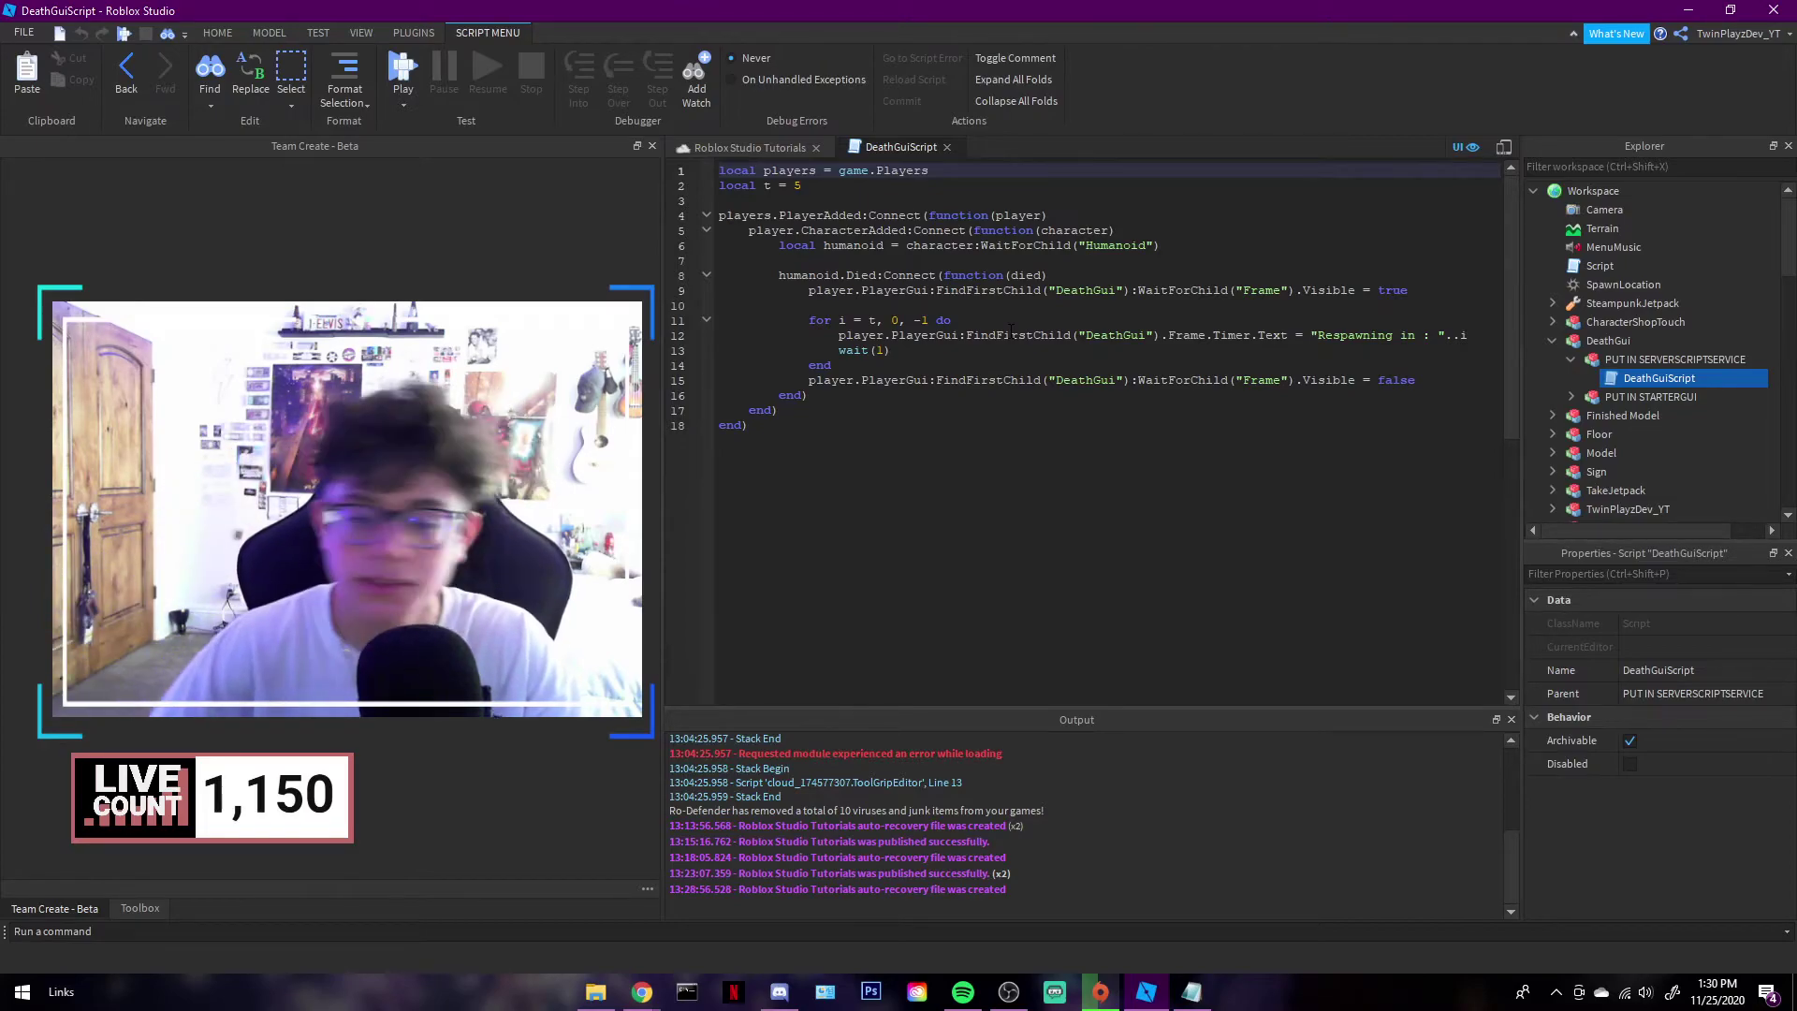
scroll(1020, 791, "up", 5)
scroll(1020, 791, "down", 5)
left_click(889, 259)
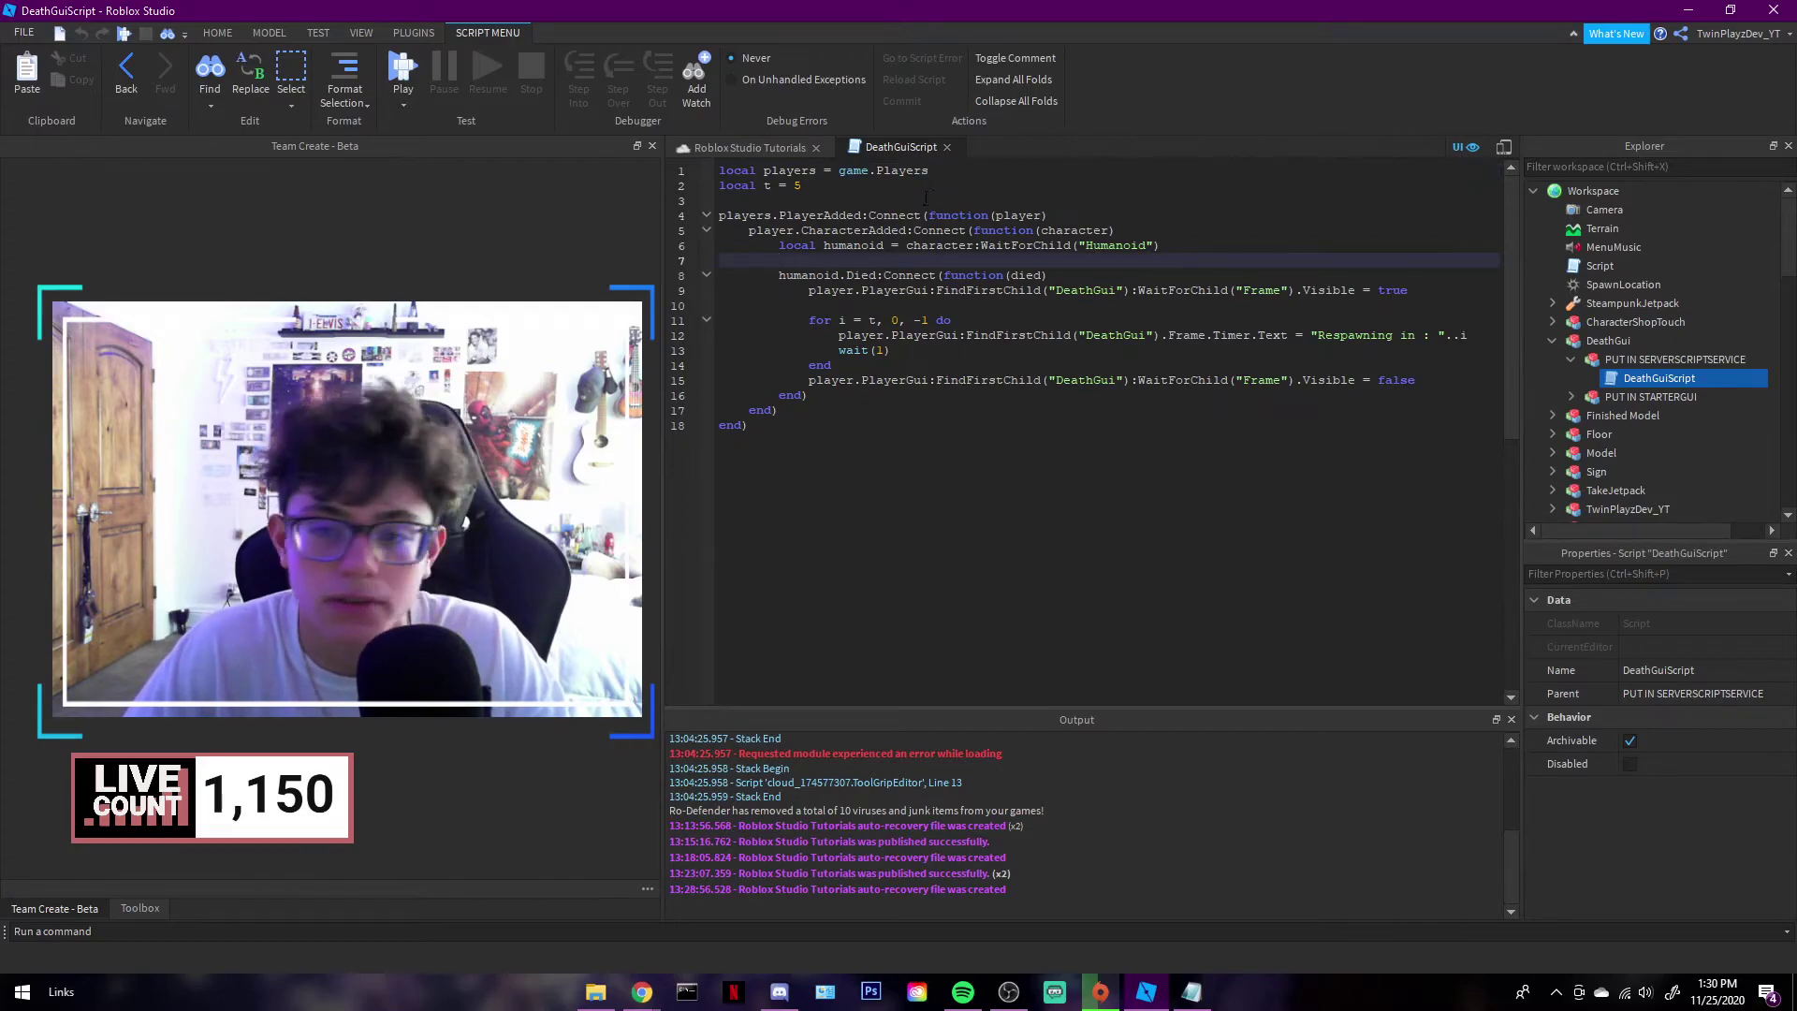
Step: Try a test comment starting with "--" below the last line of DeathGuiScript, remove it, and close the script
left_click(842, 426)
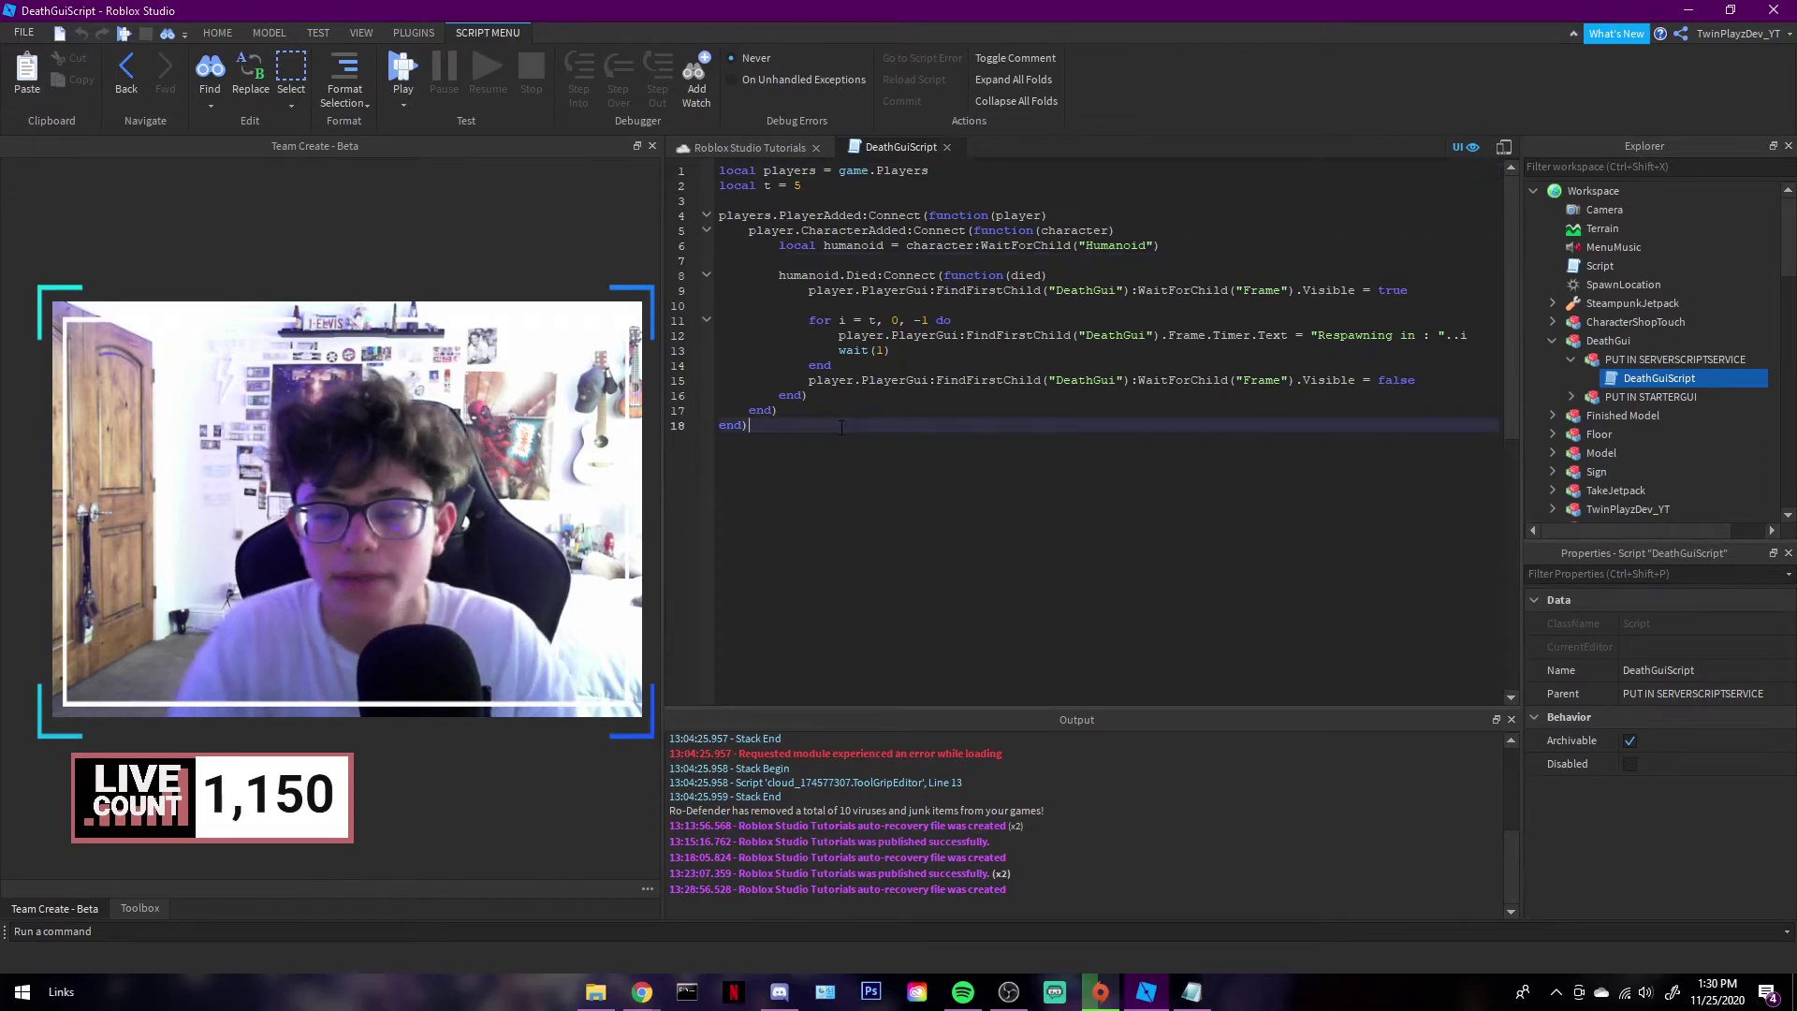
key("Return")
key("Return")
type("-")
key("ctrl+a")
key("BackSpace")
key("ctrl+z")
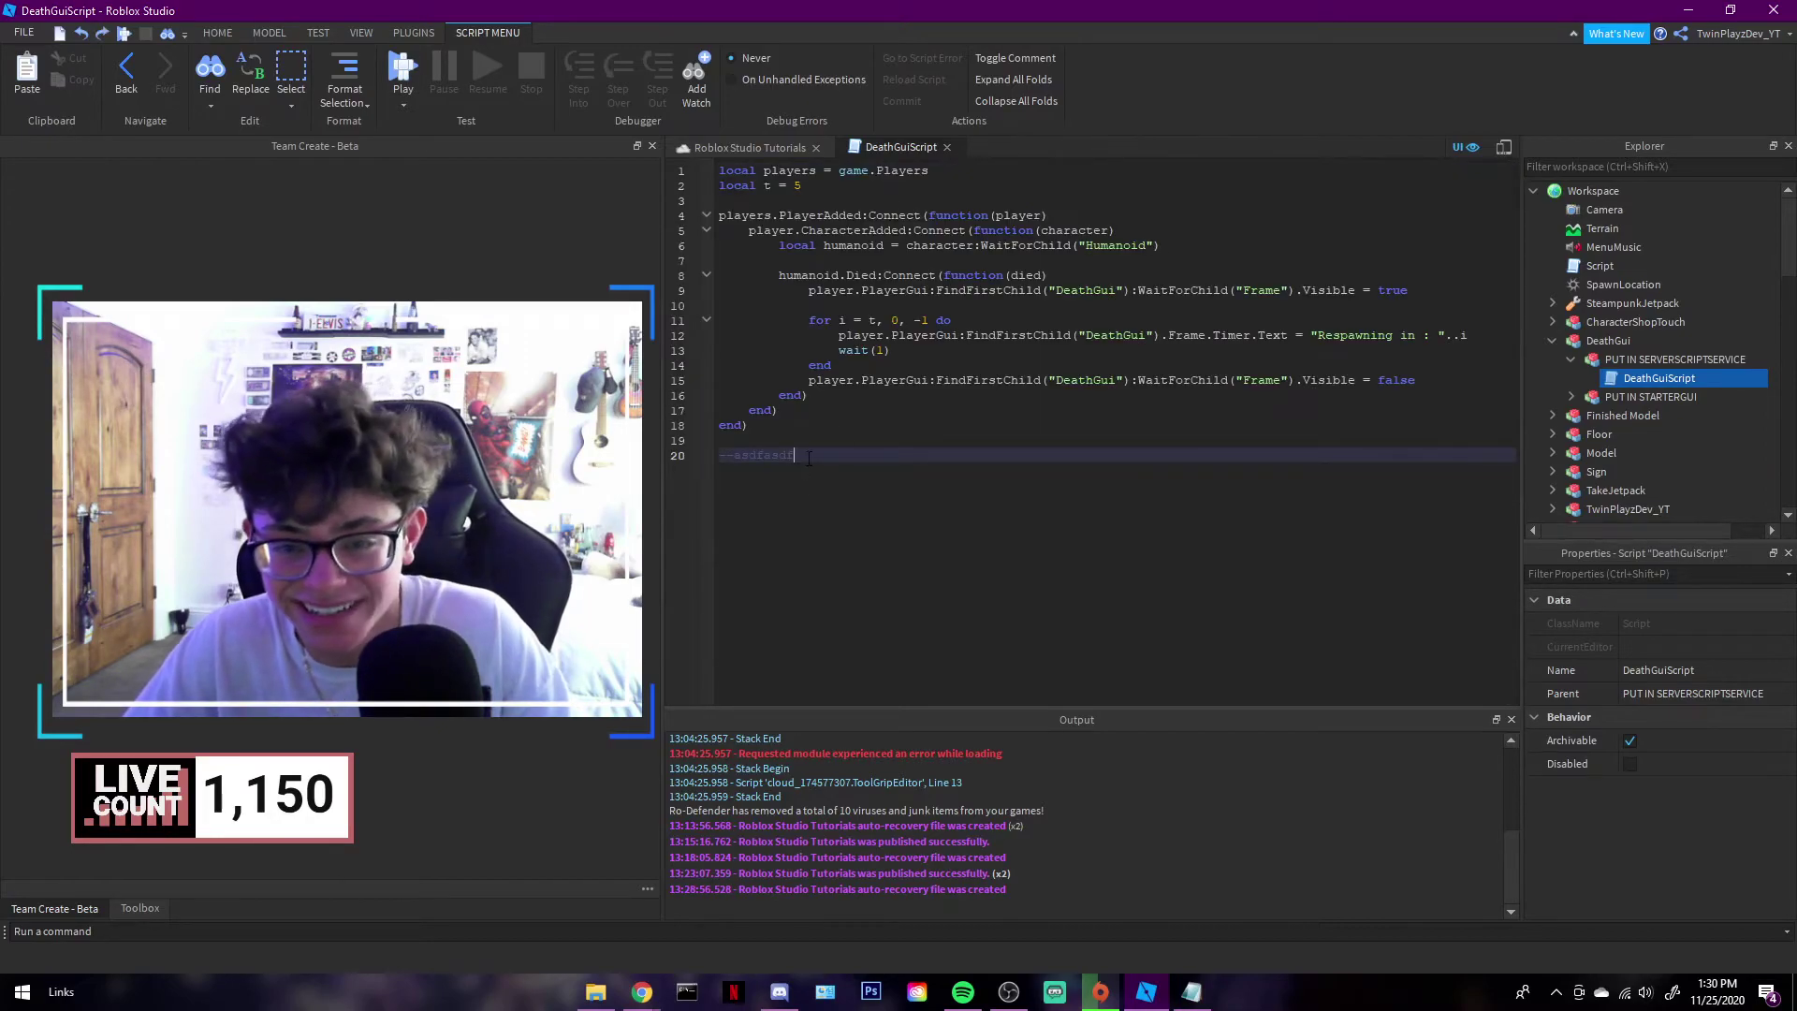
left_click_drag(808, 458, 718, 455)
key("BackSpace")
left_click(948, 148)
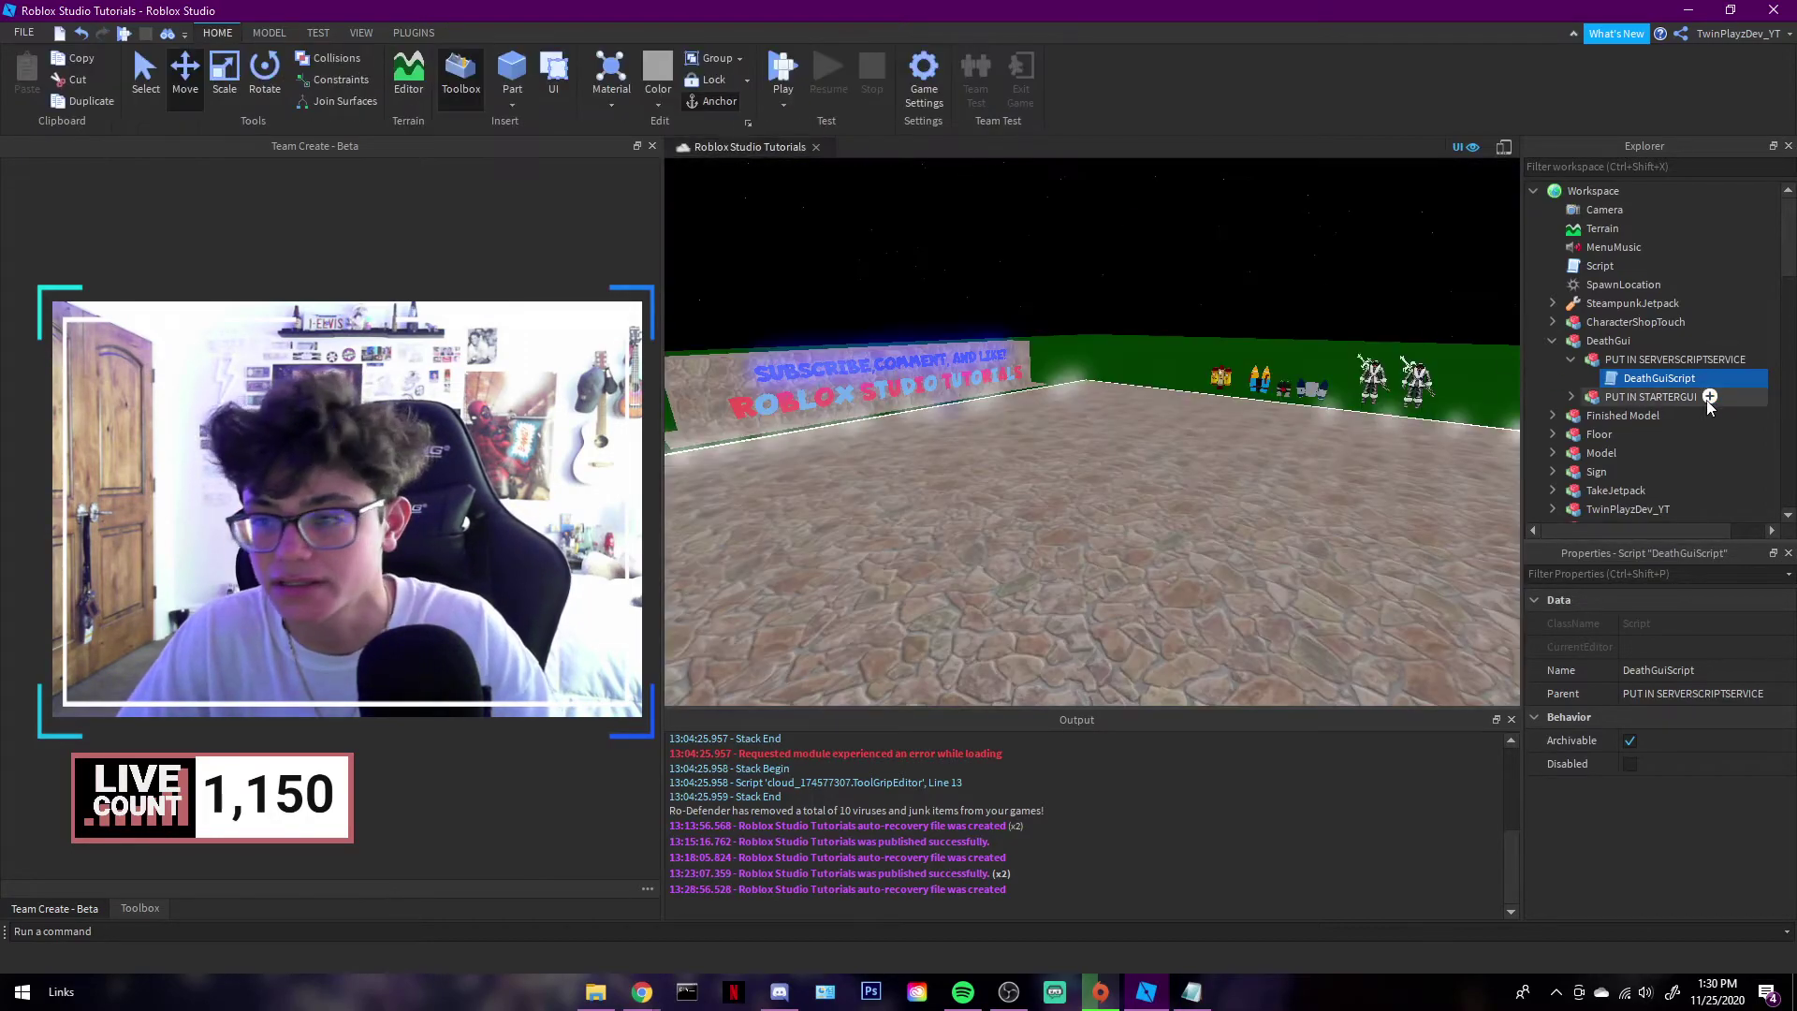
Step: Set the script editor's comment color to light gray (225, 225, 225) in the Studio settings and close them
left_click(21, 33)
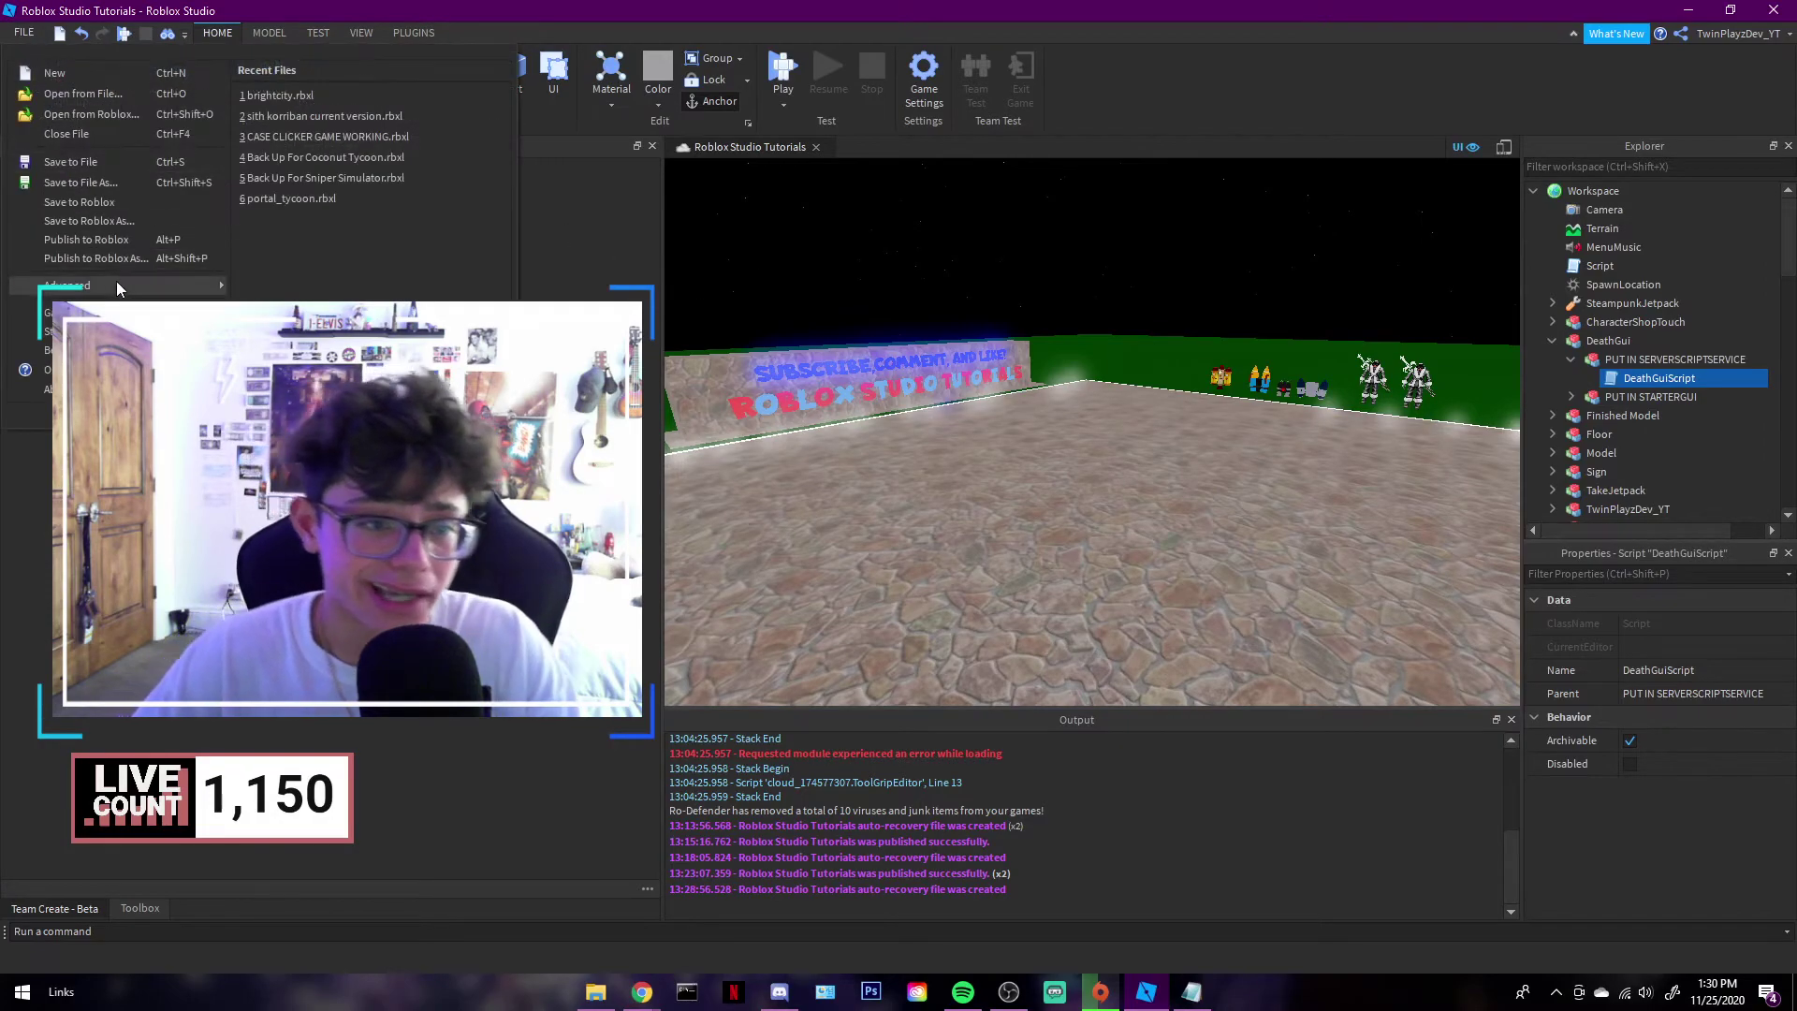
mouse_move(234, 282)
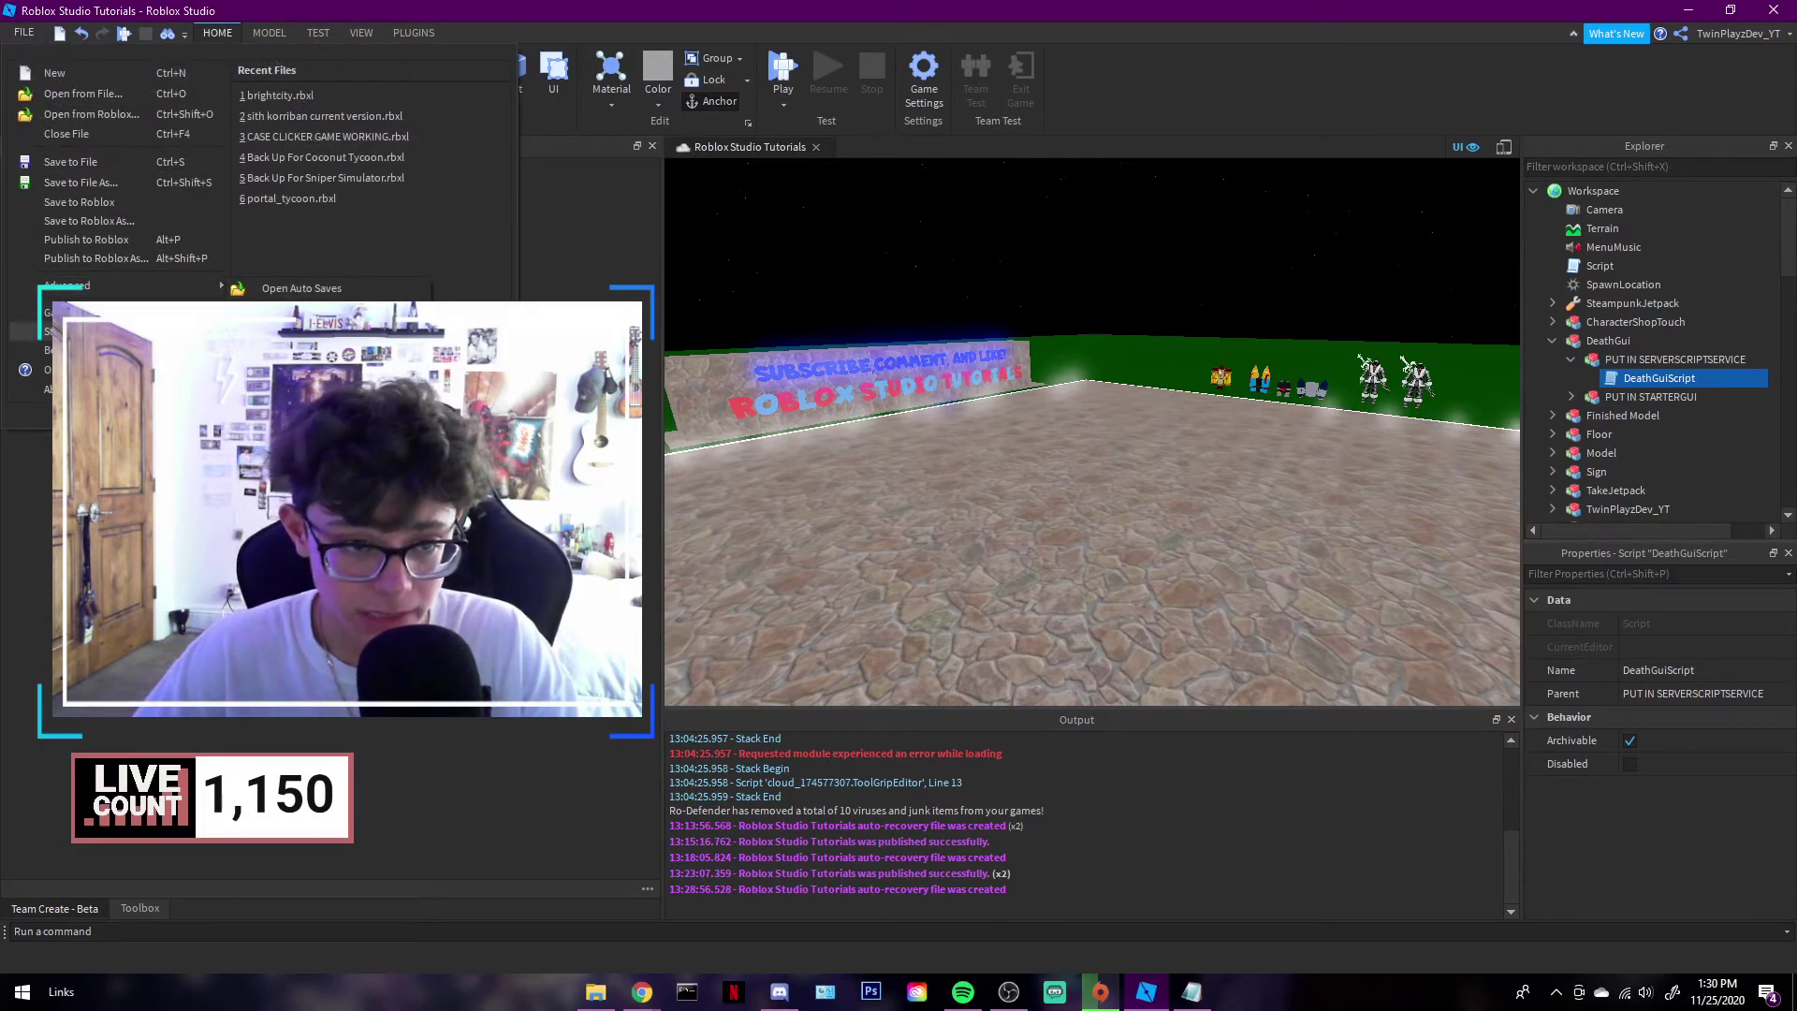
left_click(47, 331)
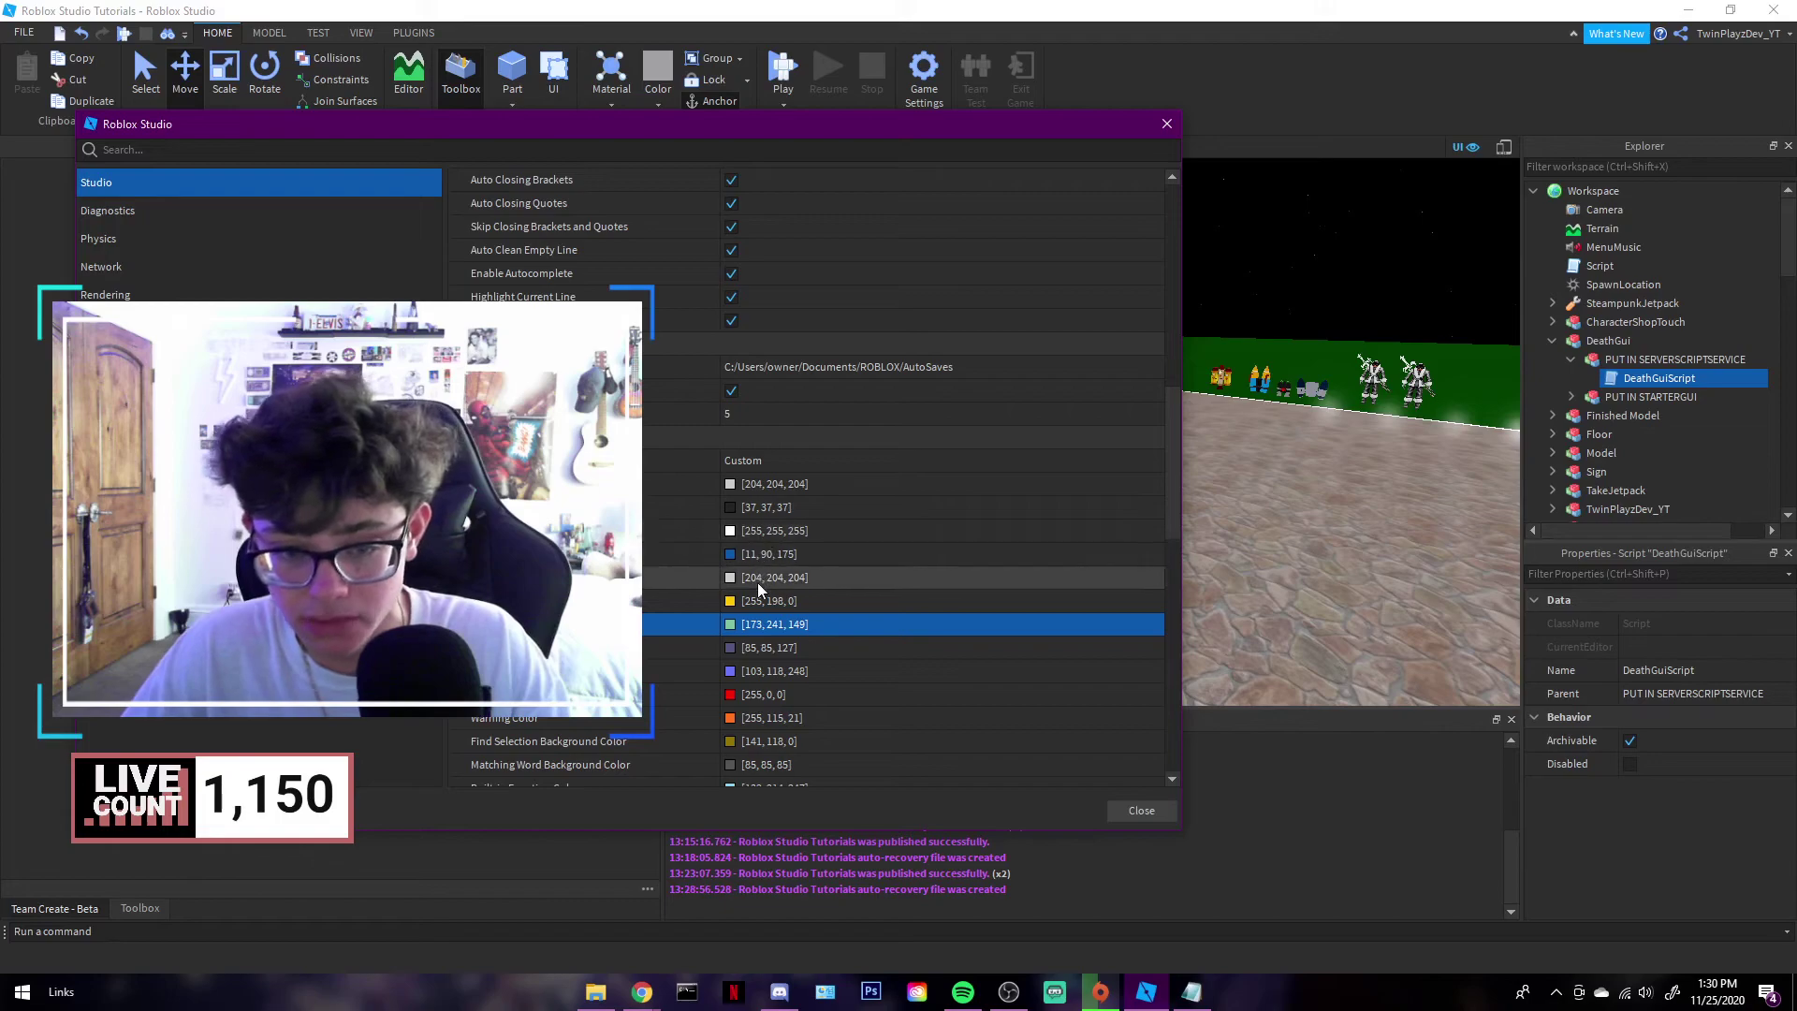
left_click(739, 646)
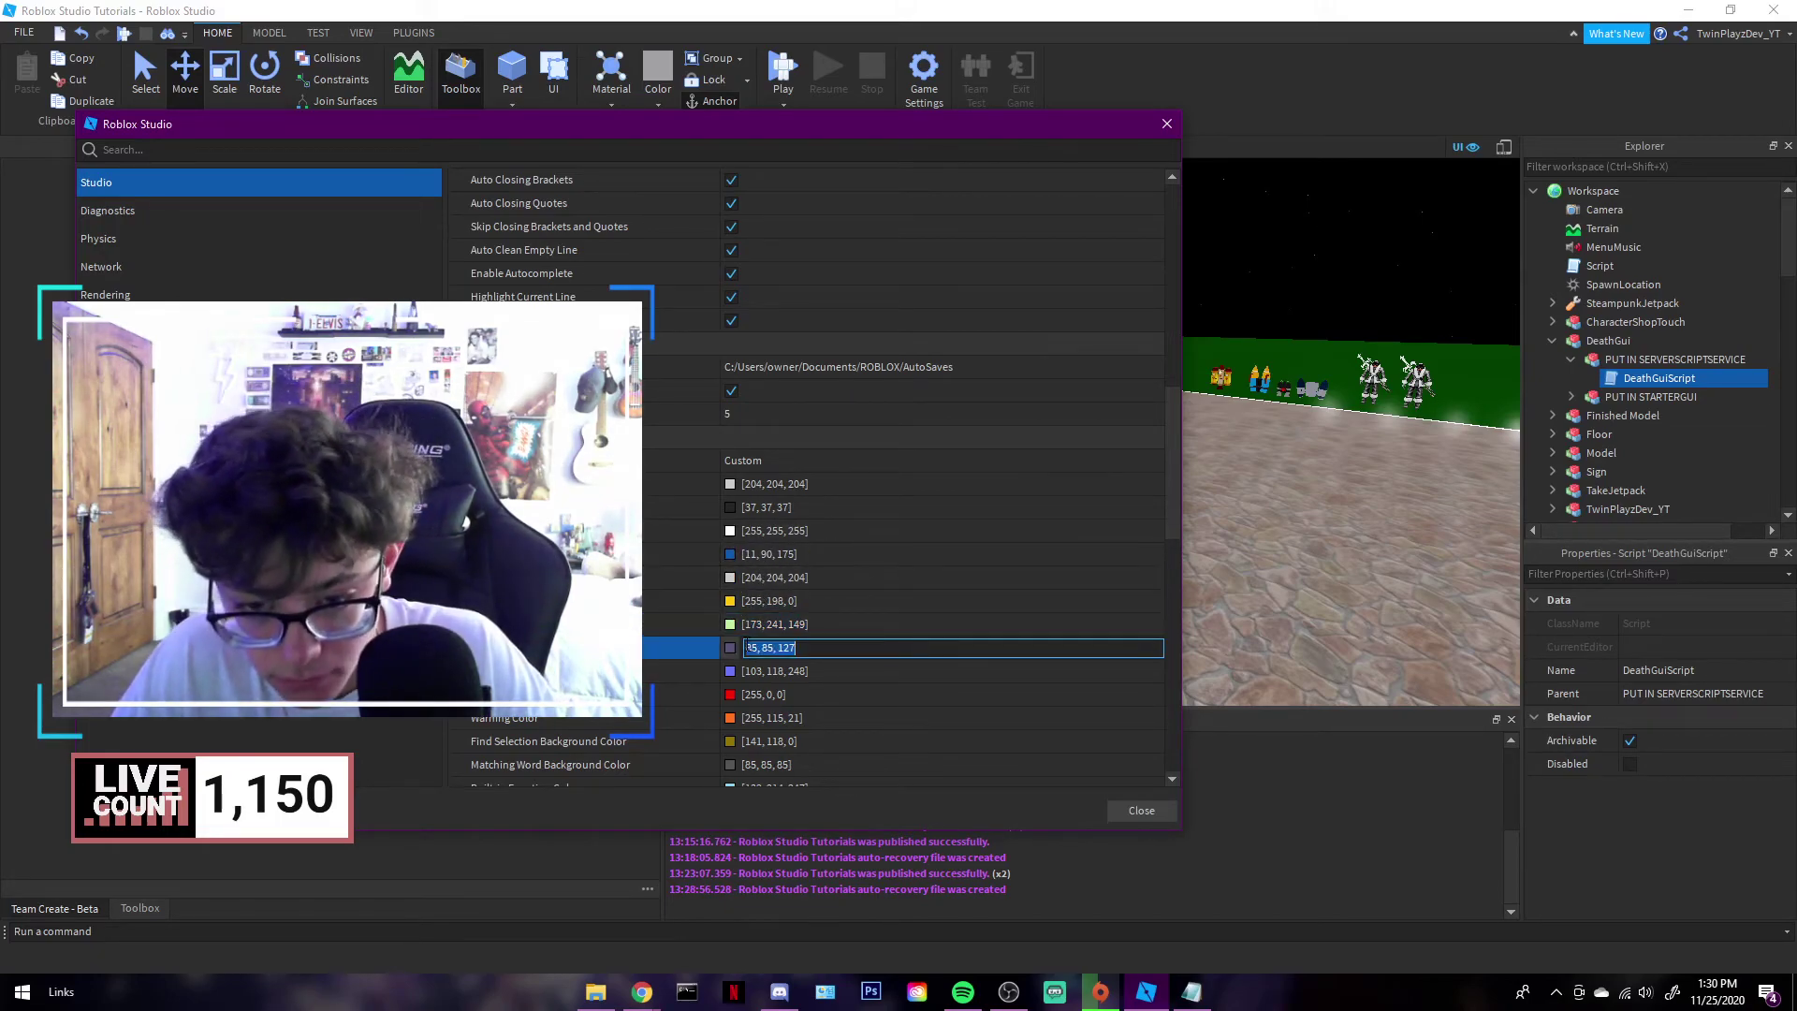
left_click(729, 648)
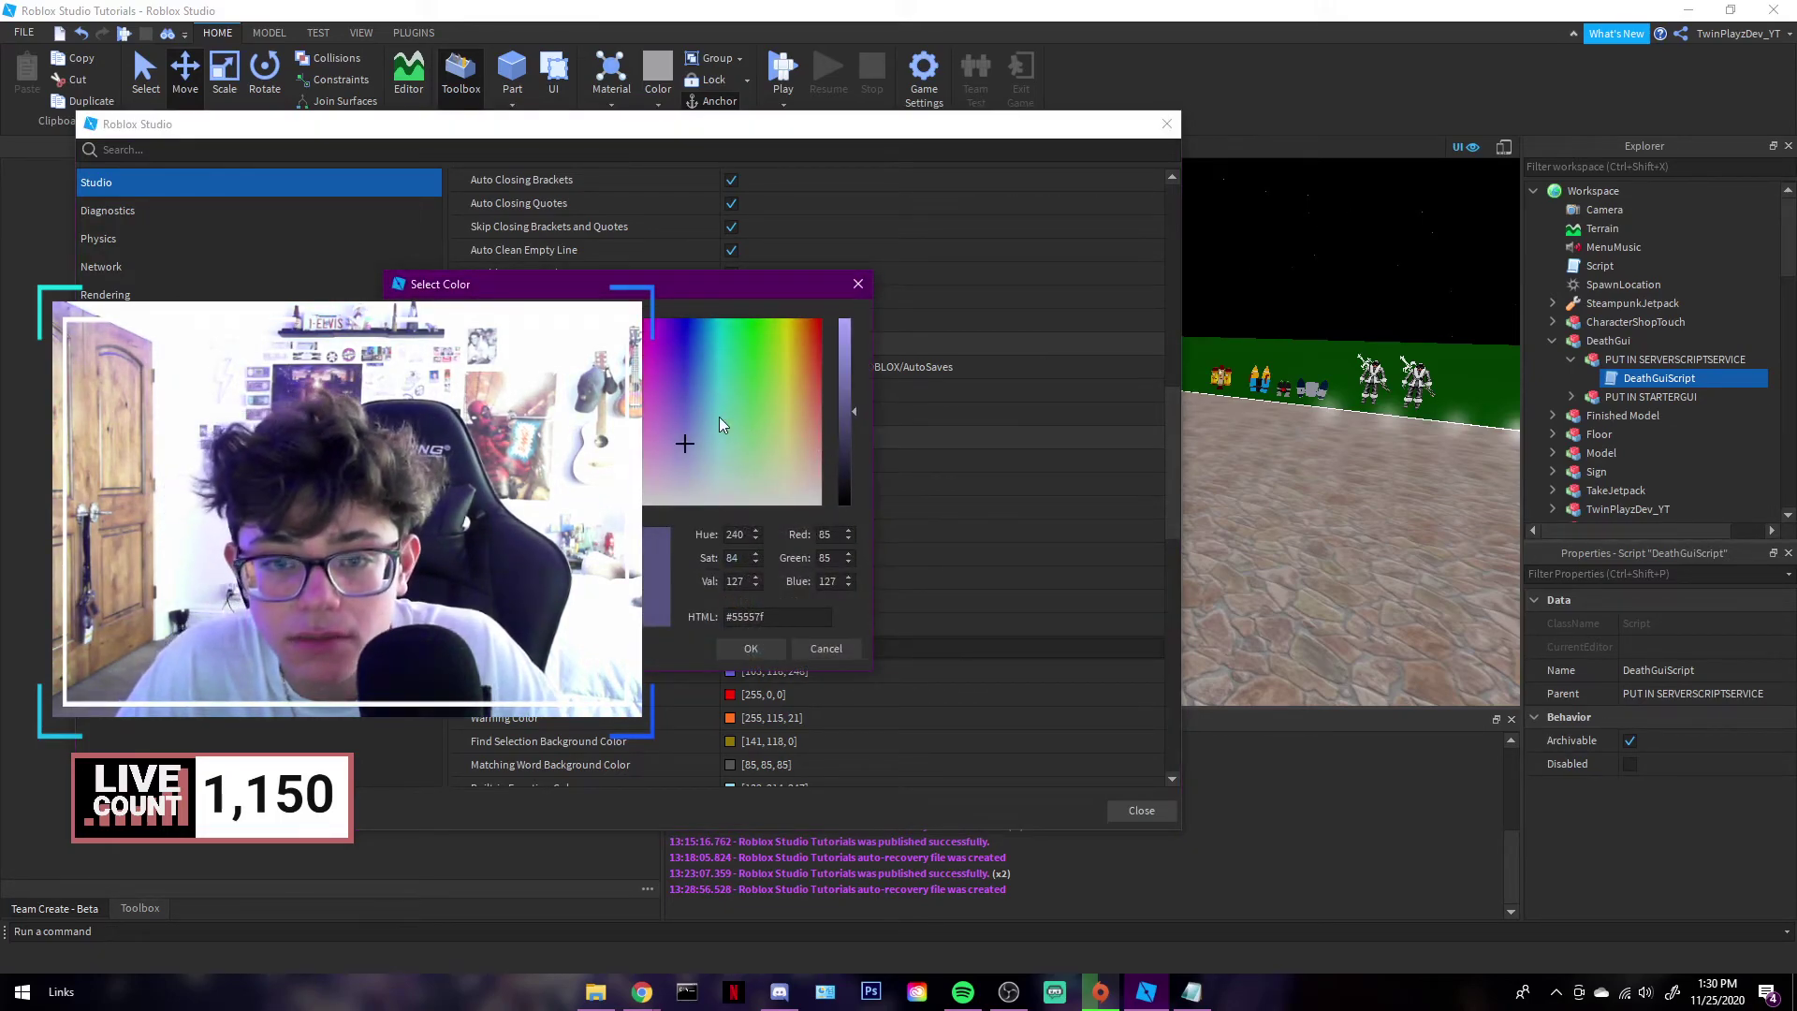
left_click_drag(718, 417, 735, 324)
left_click(722, 331)
left_click_drag(840, 355, 832, 277)
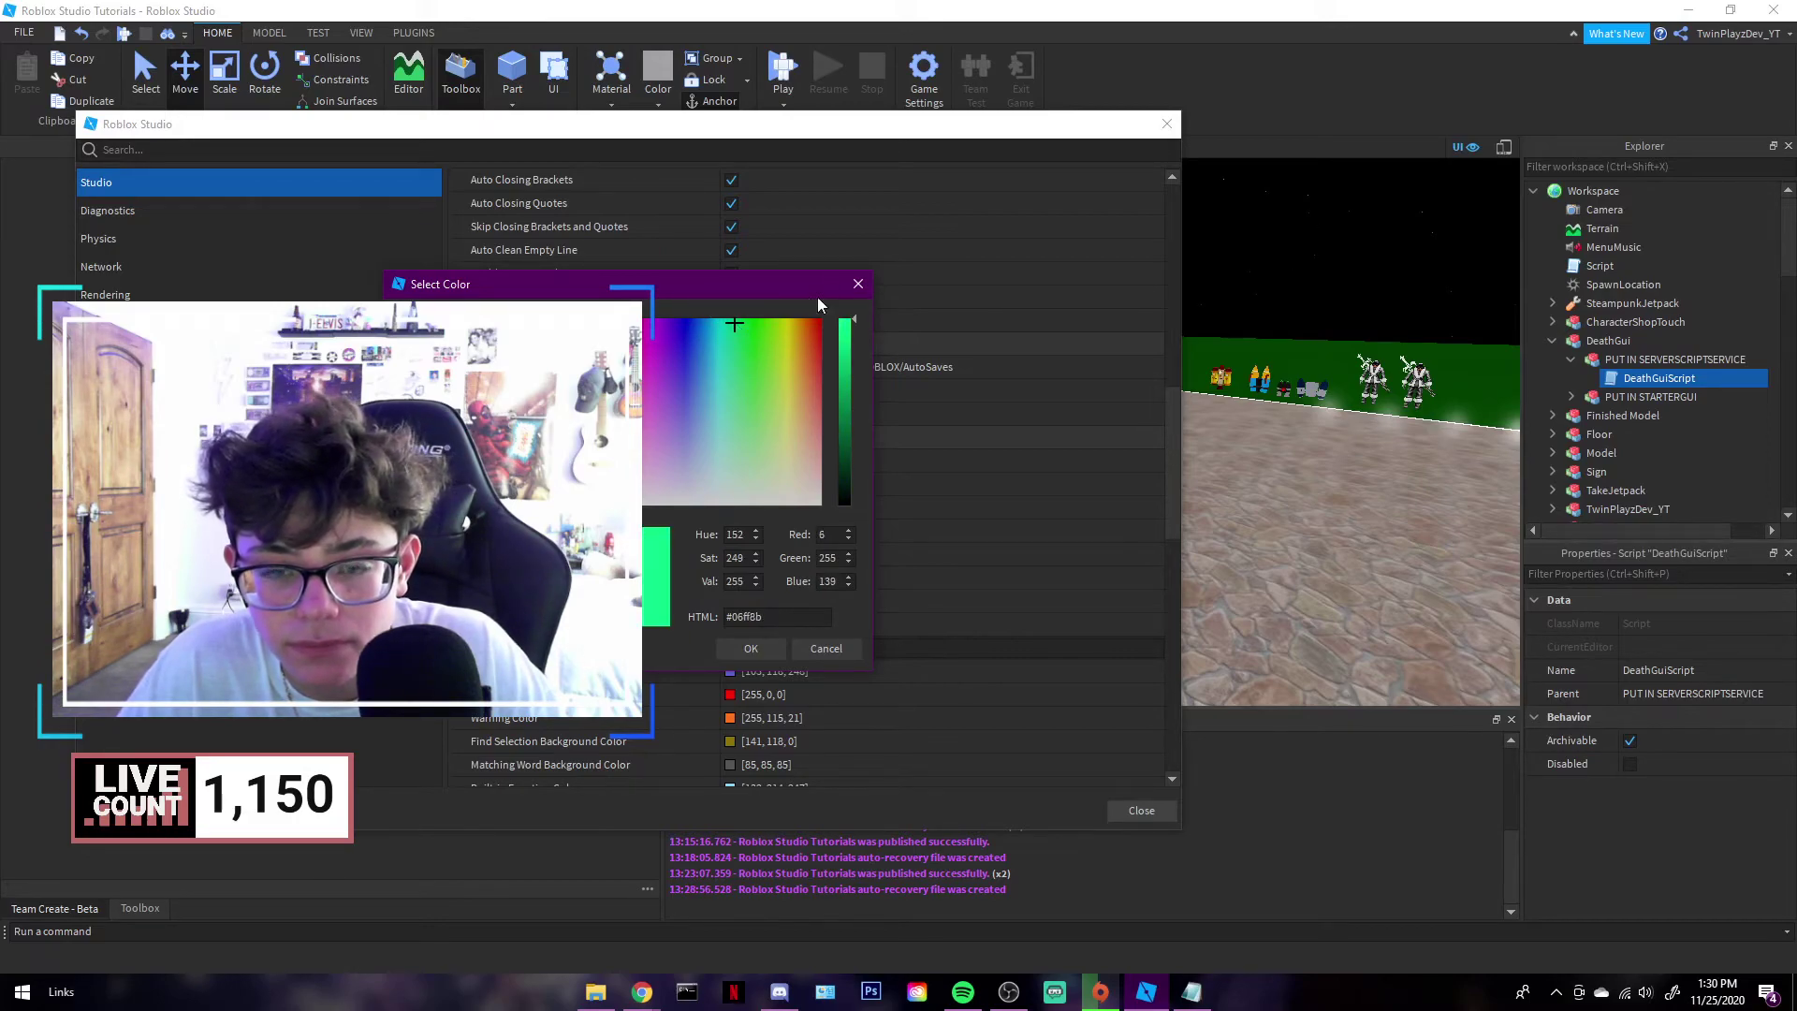
left_click_drag(747, 333, 644, 522)
left_click_drag(845, 360, 846, 340)
left_click(776, 647)
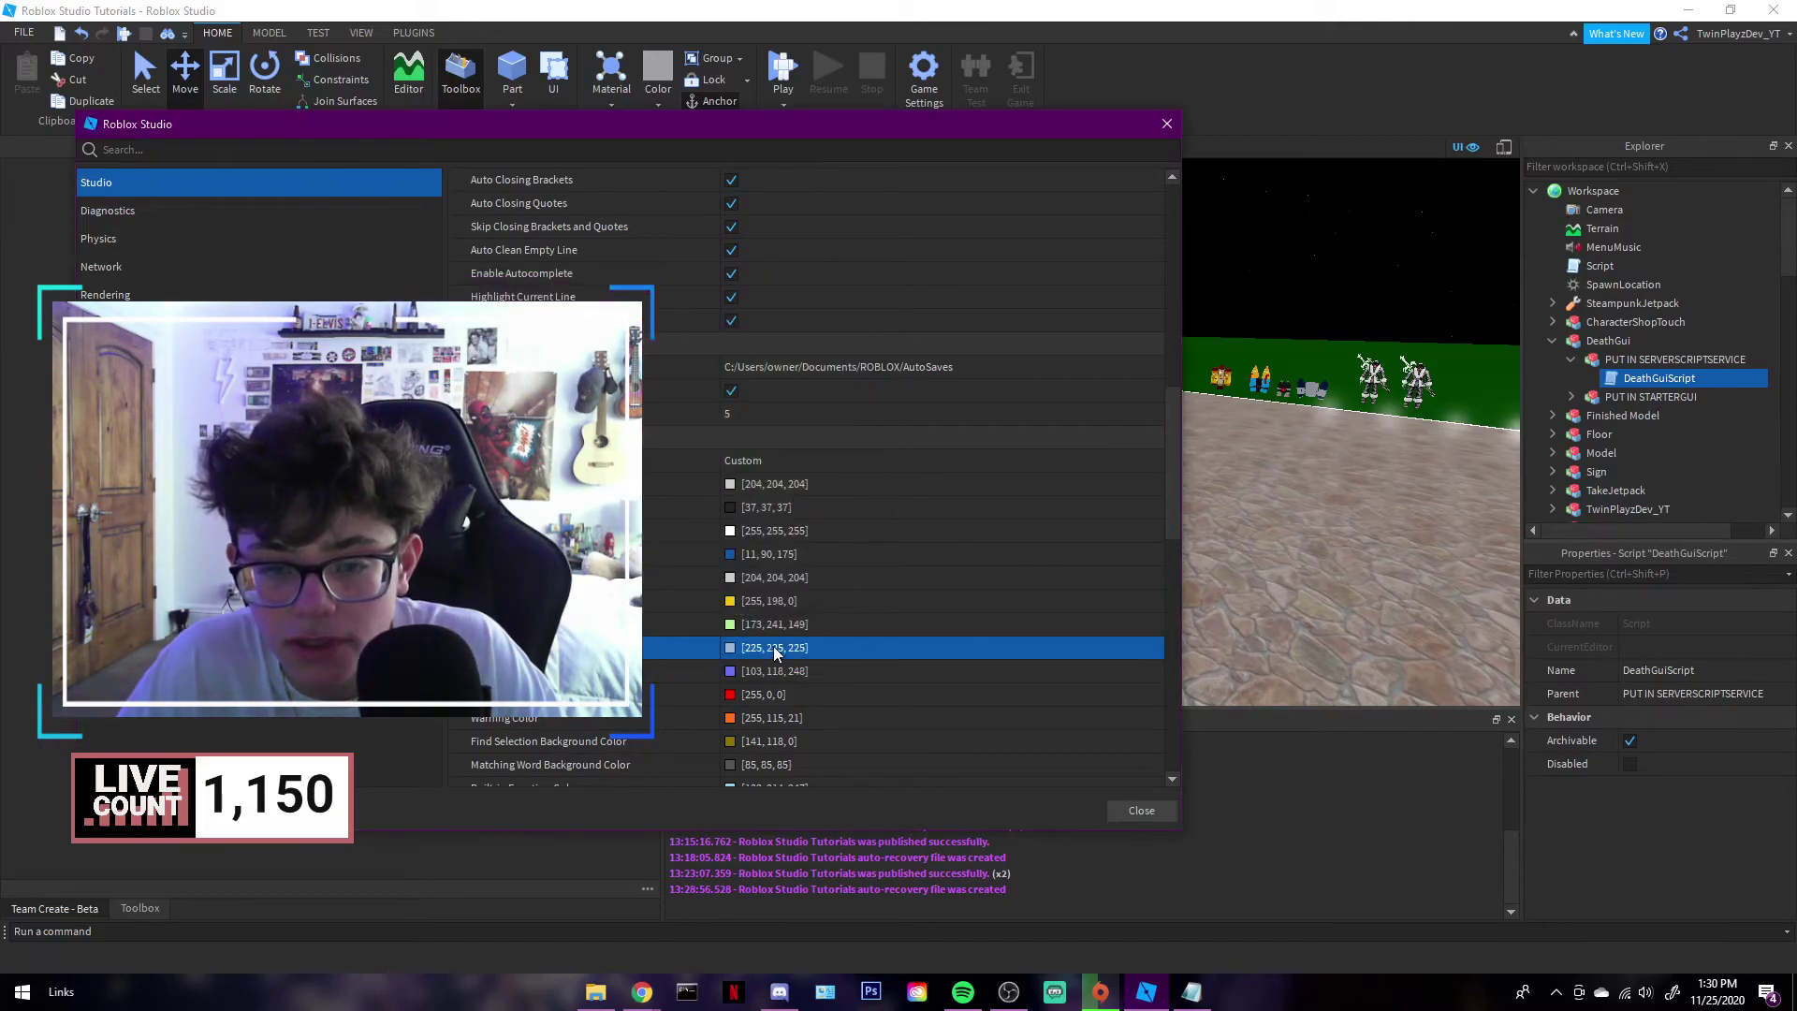
left_click(1136, 811)
Step: Add three blank lines and the comment "-- LOCALS --" above the first line of DeathGuiScript, and close the script
double_click(1658, 378)
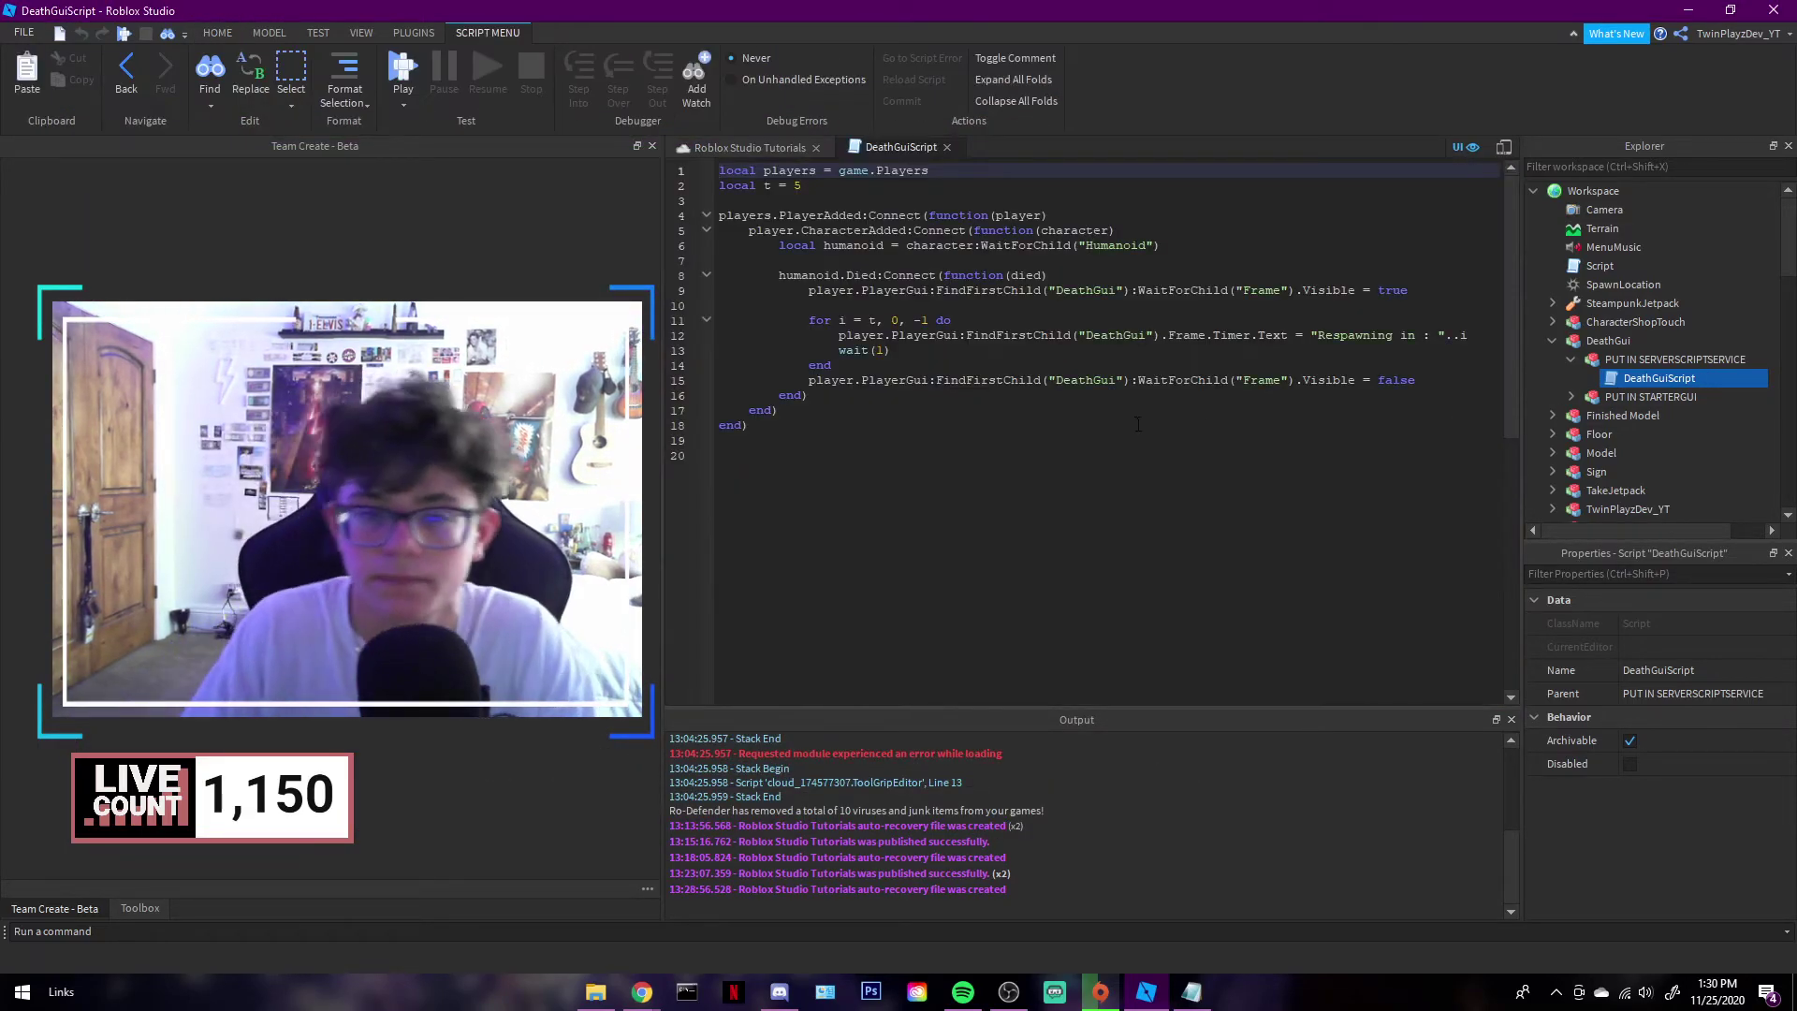
key("Return")
key("Return")
key("Return")
left_click(857, 182)
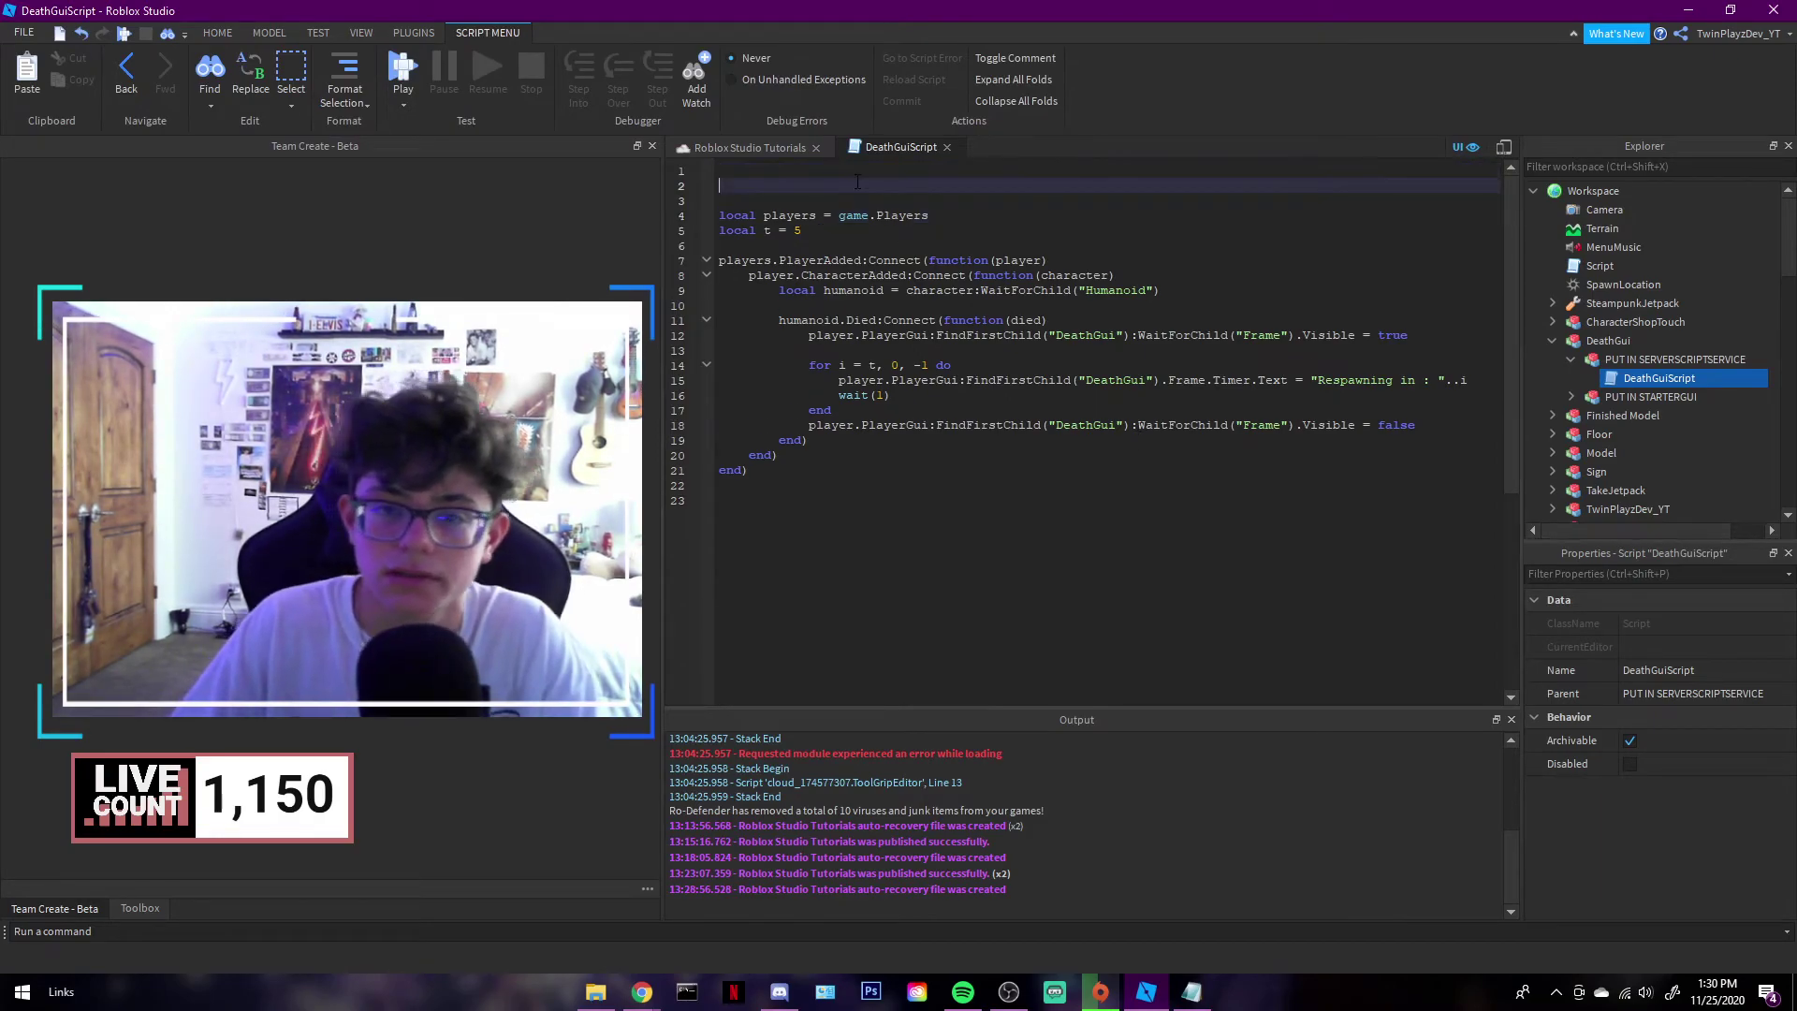
type("-- O")
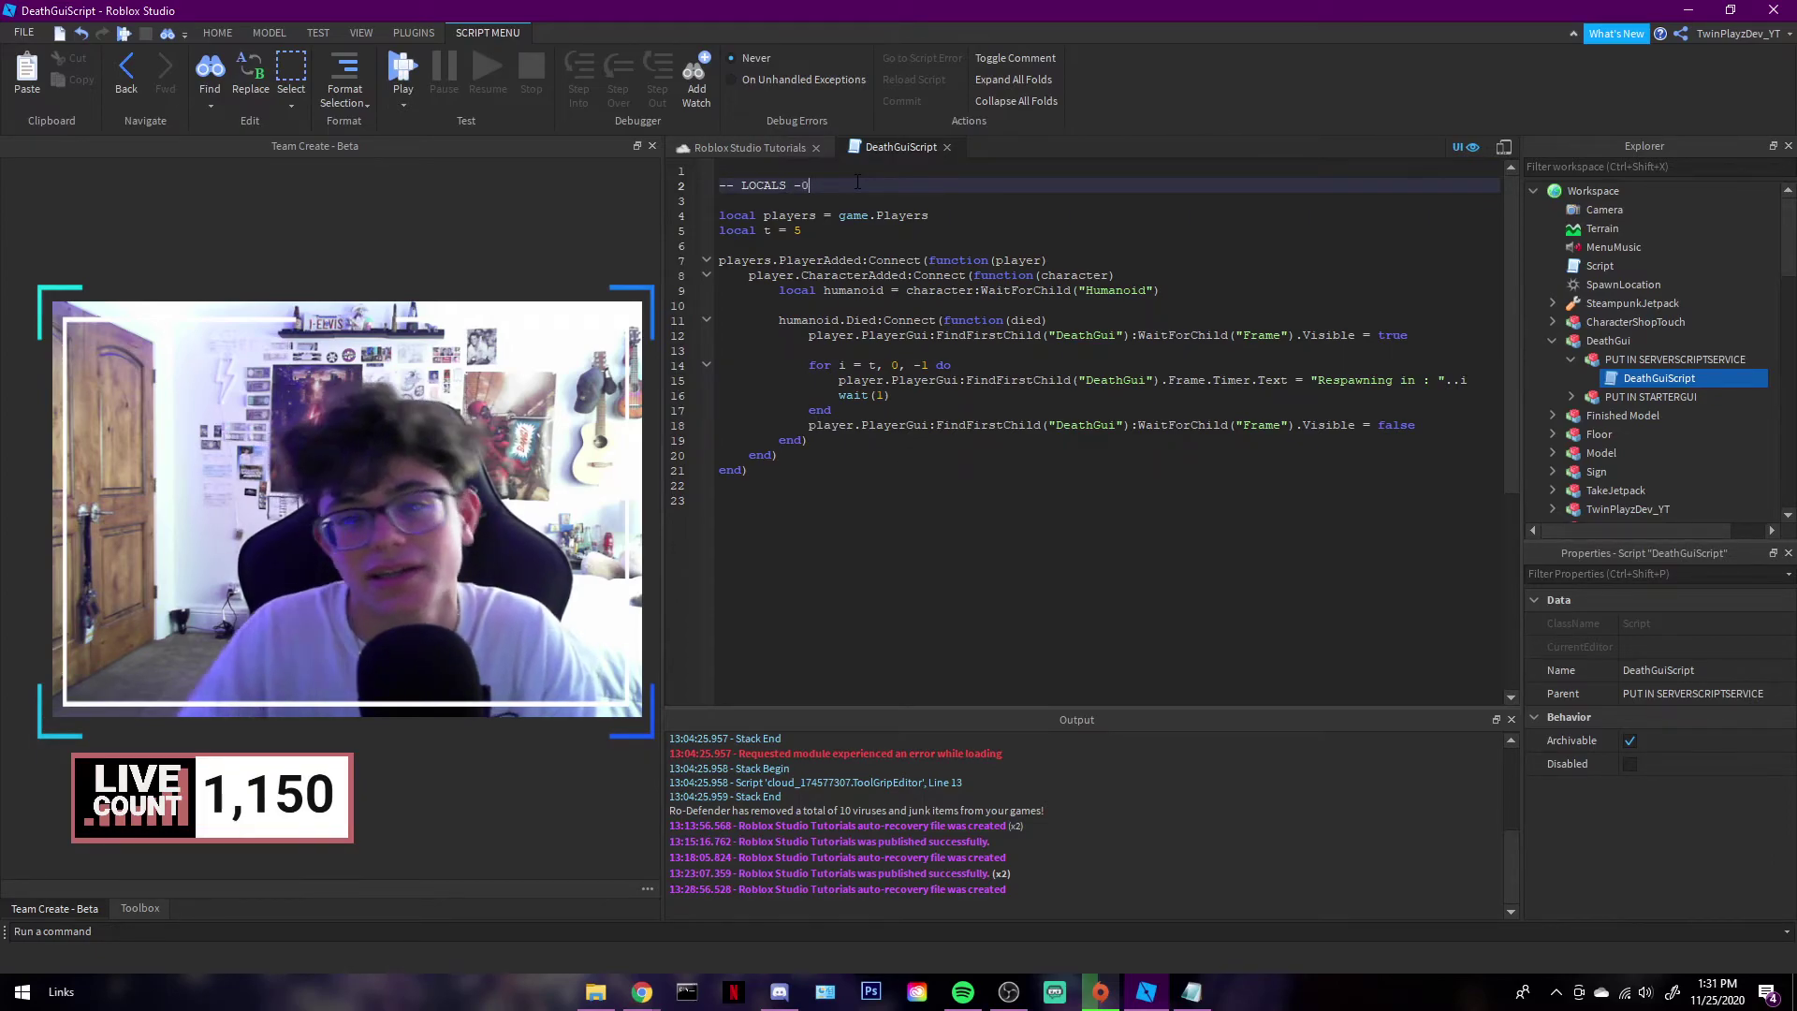
left_click(946, 147)
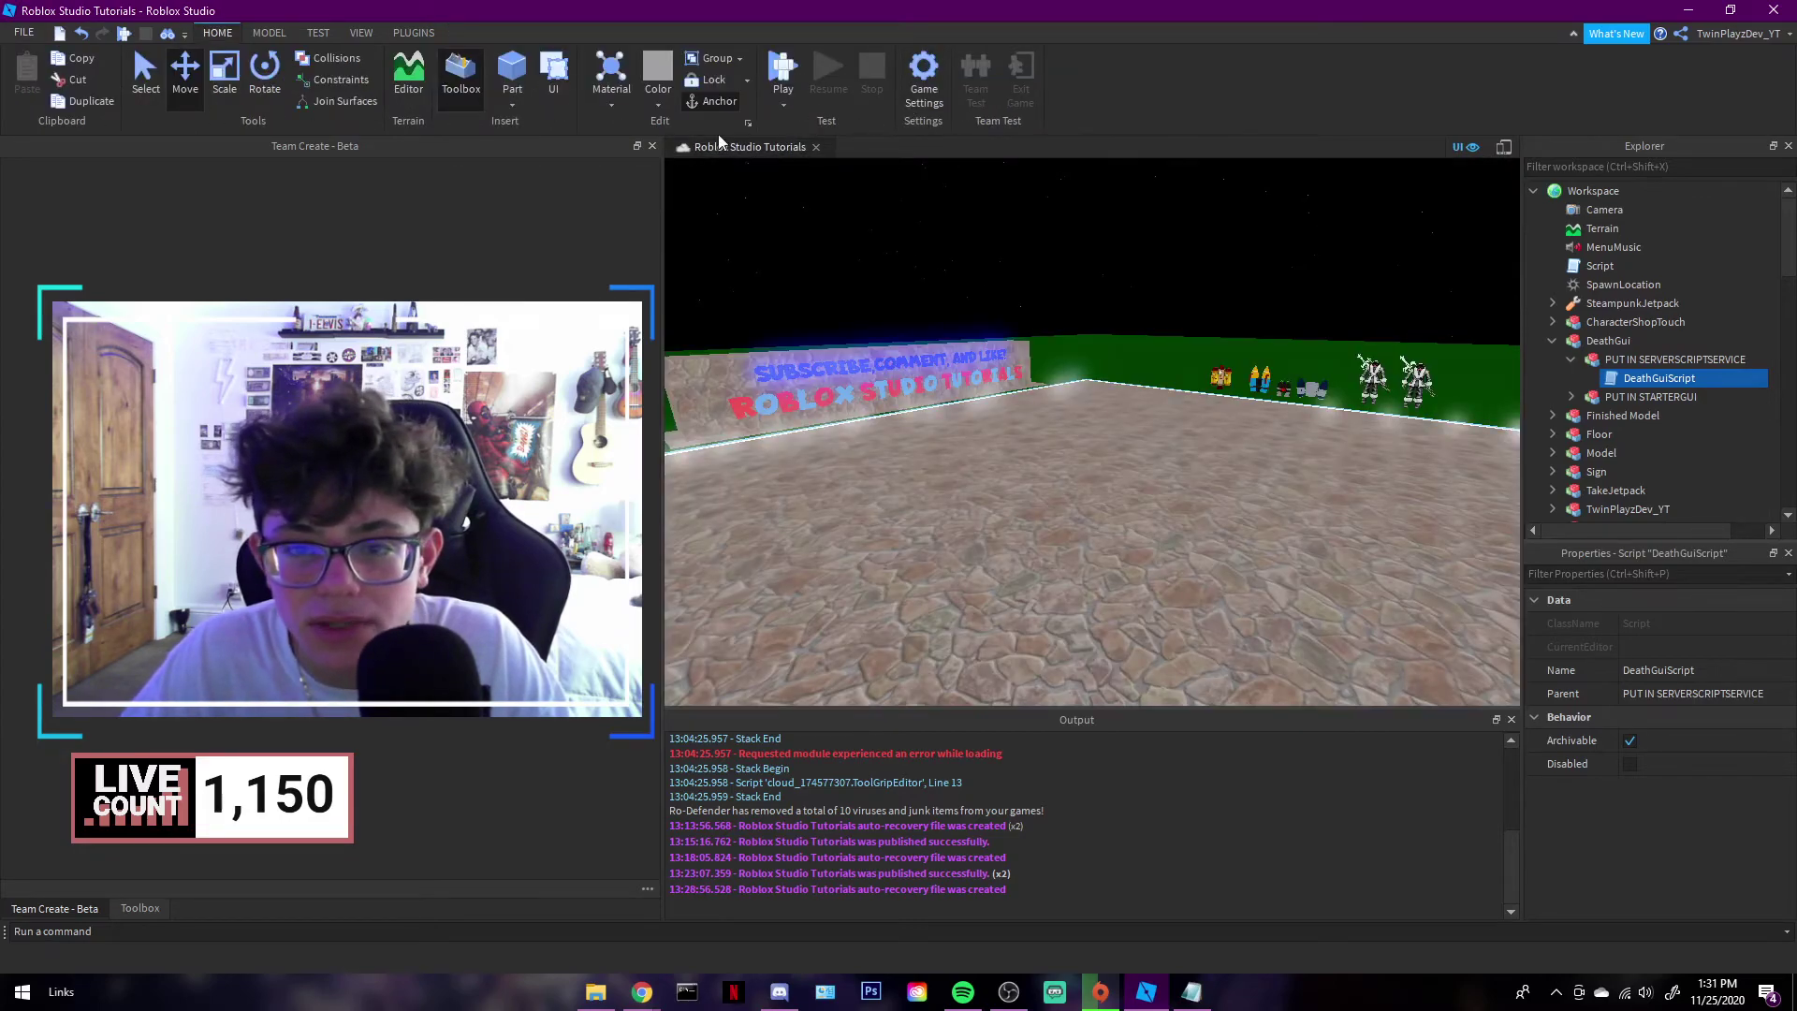
Step: Set the script editor's comment color to light pink (#ffaaff) in the Studio settings and close them
left_click(24, 32)
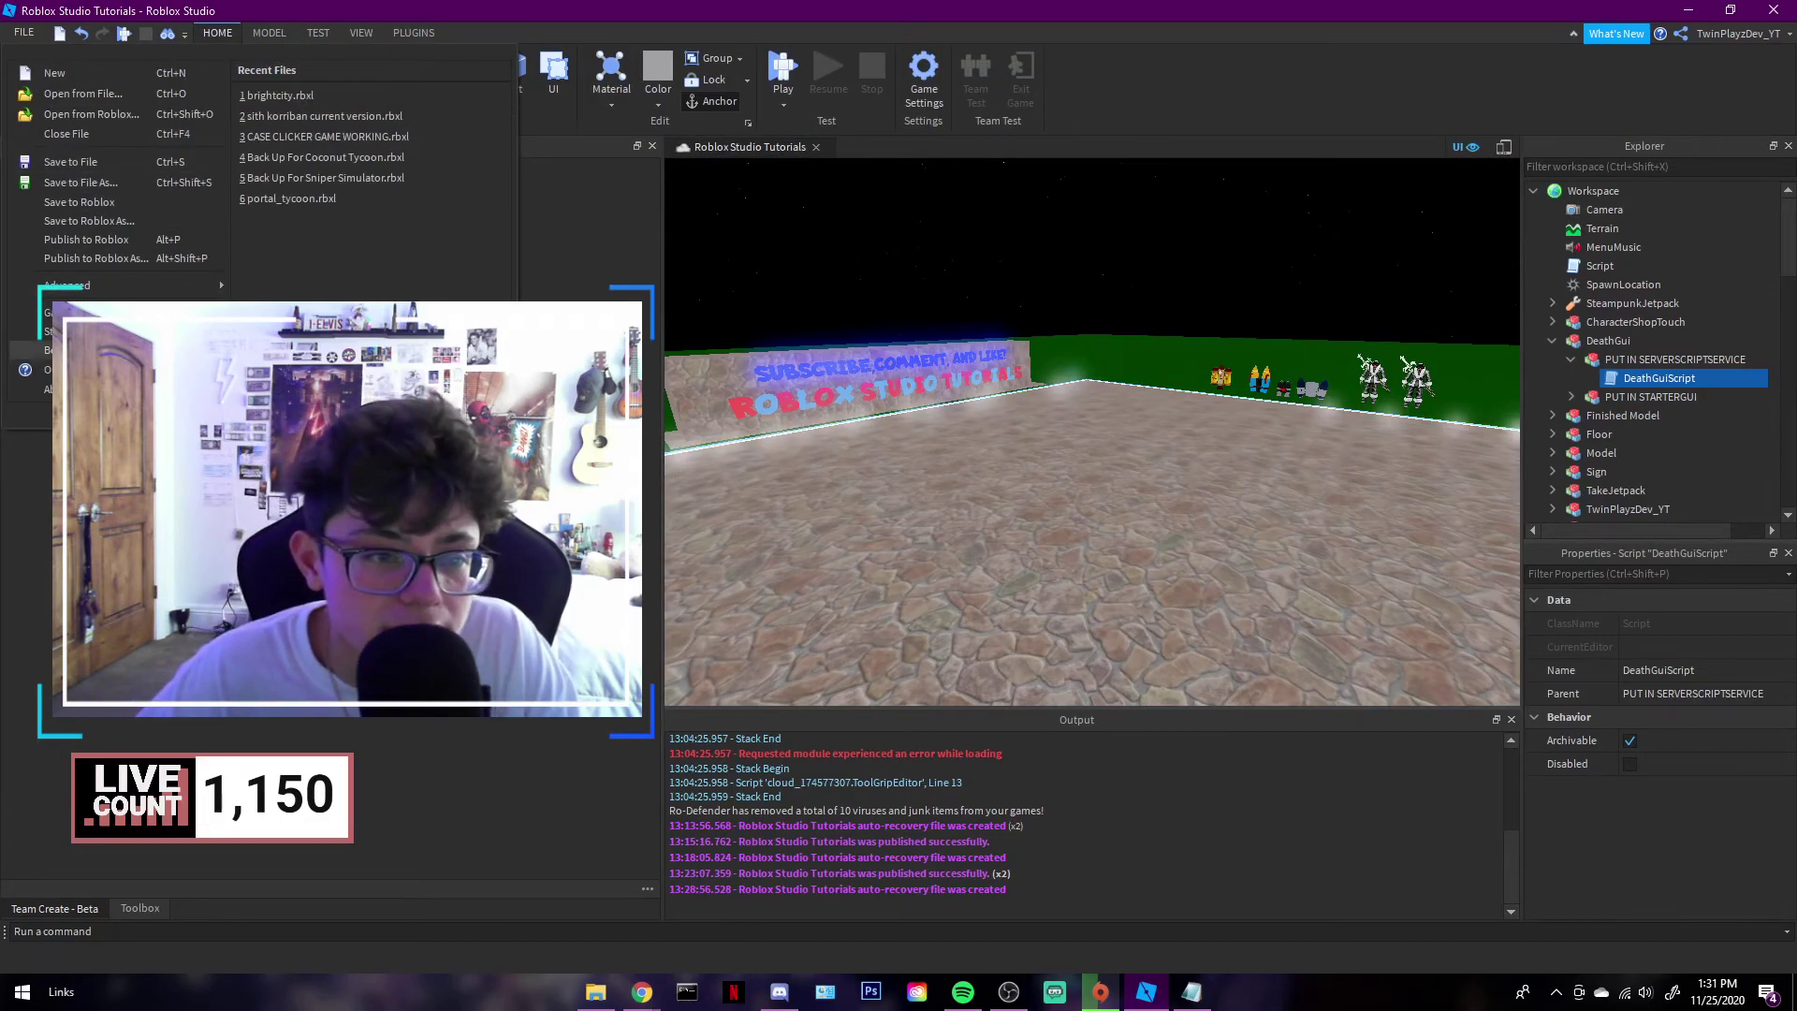
left_click(94, 331)
left_click(734, 646)
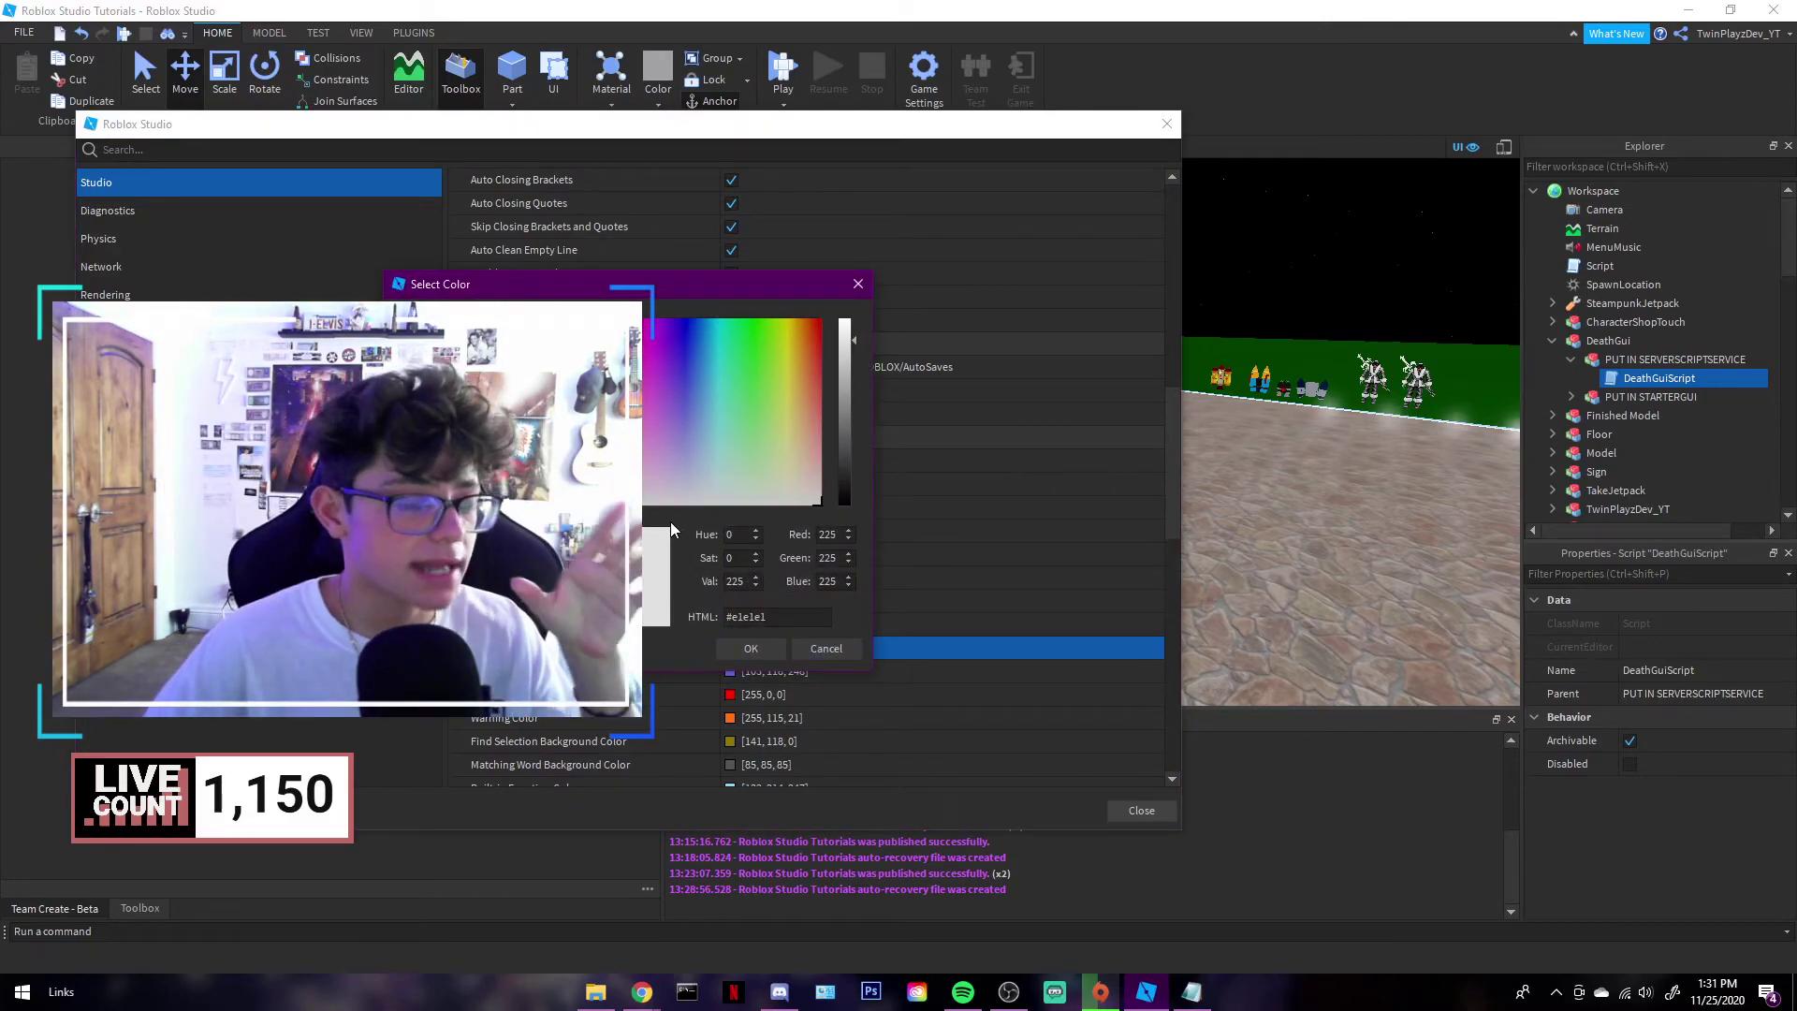
left_click(809, 412)
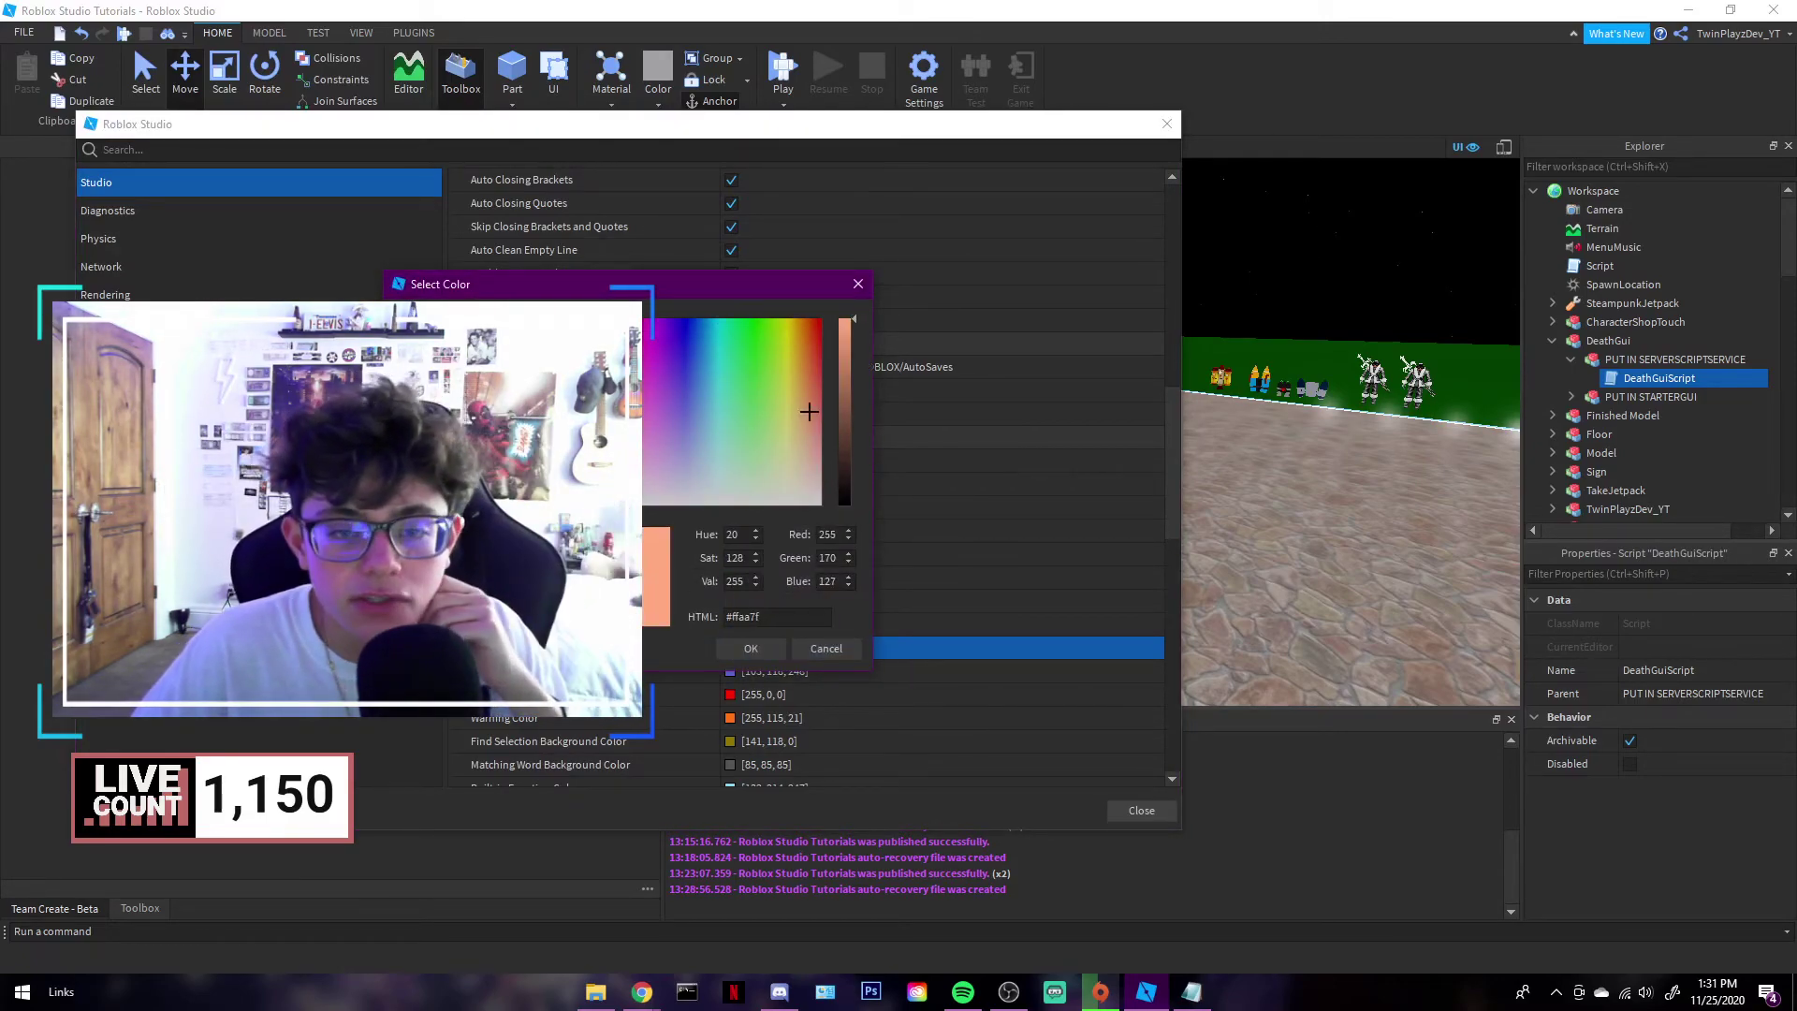
left_click(797, 321)
left_click(434, 453)
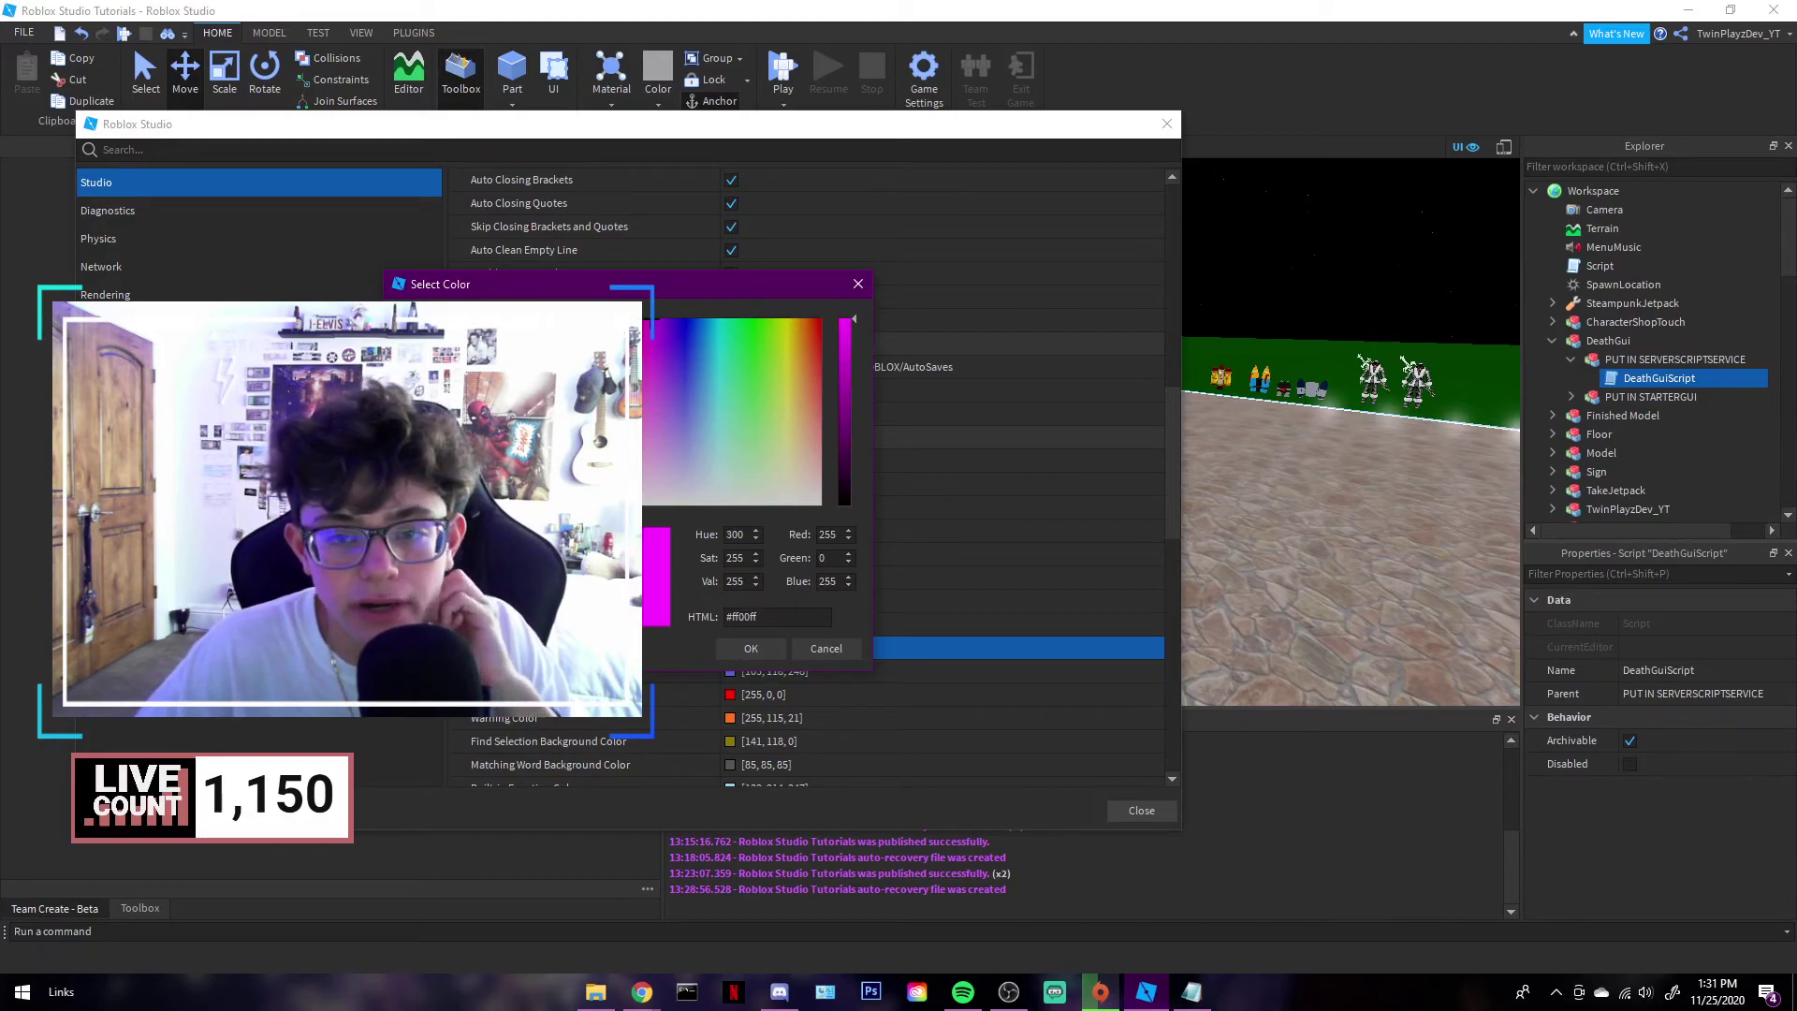
left_click_drag(847, 389, 848, 355)
left_click(538, 453)
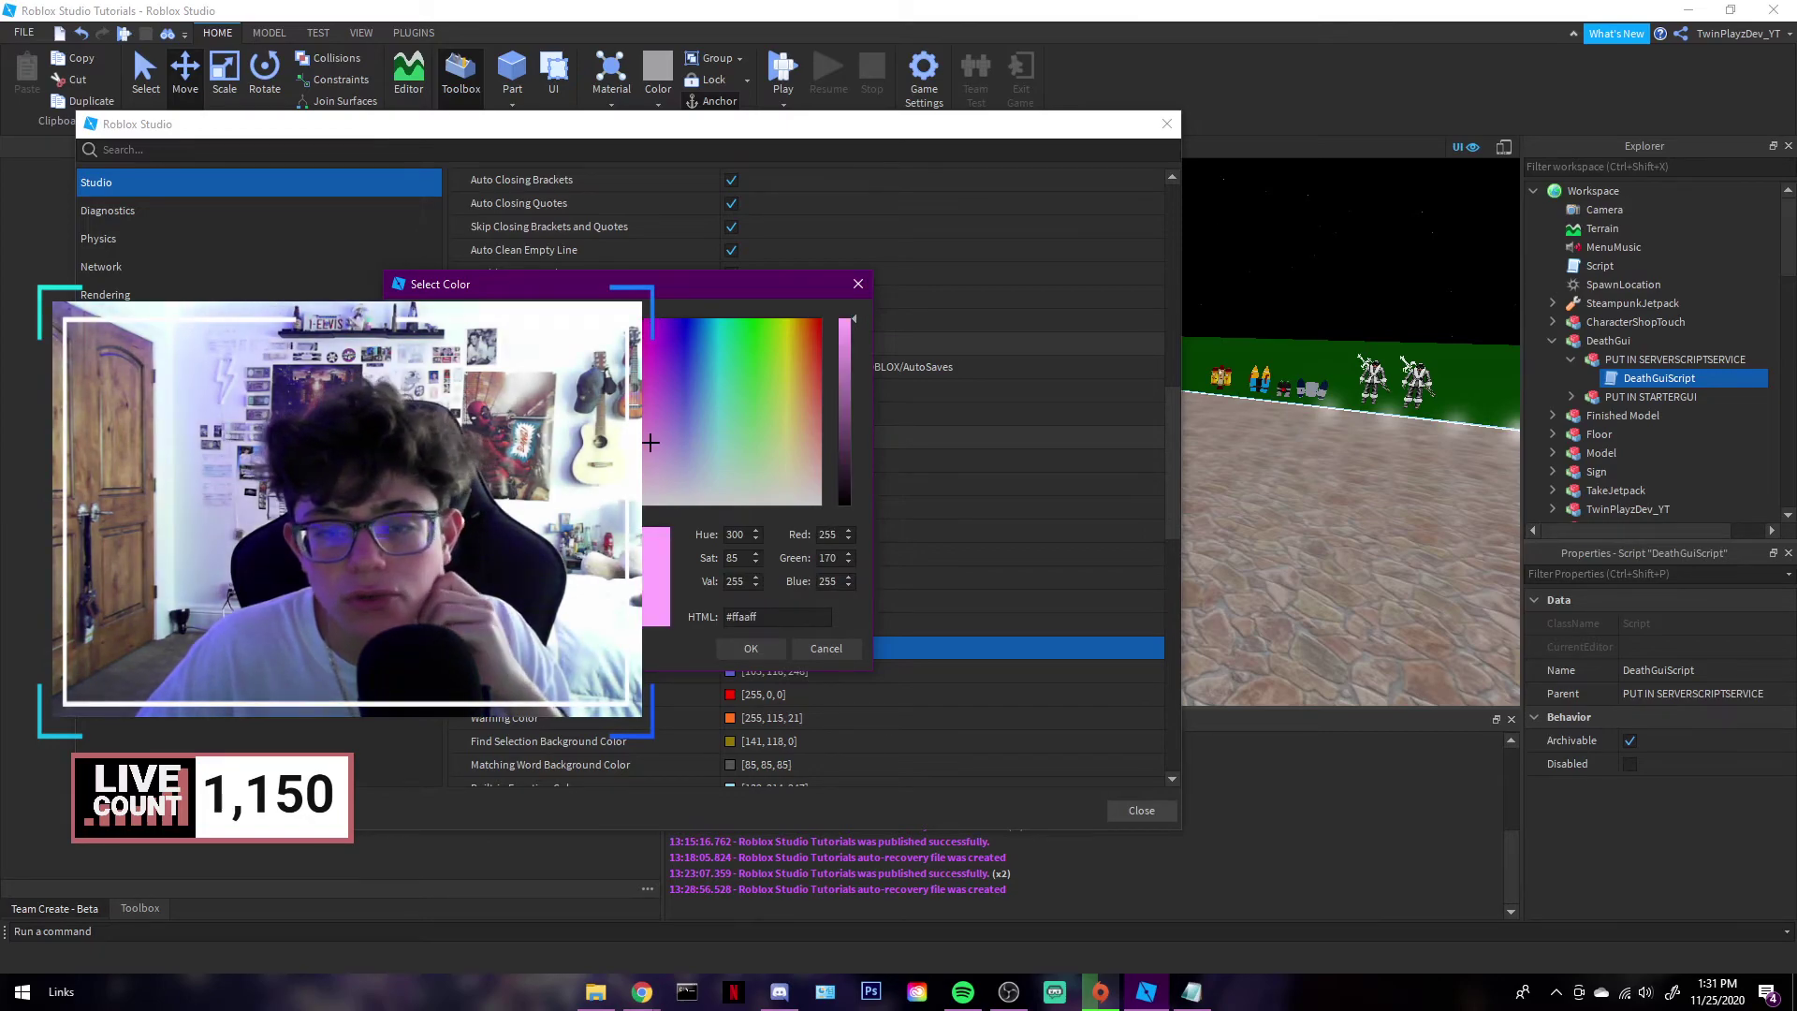
left_click(737, 649)
left_click(1119, 811)
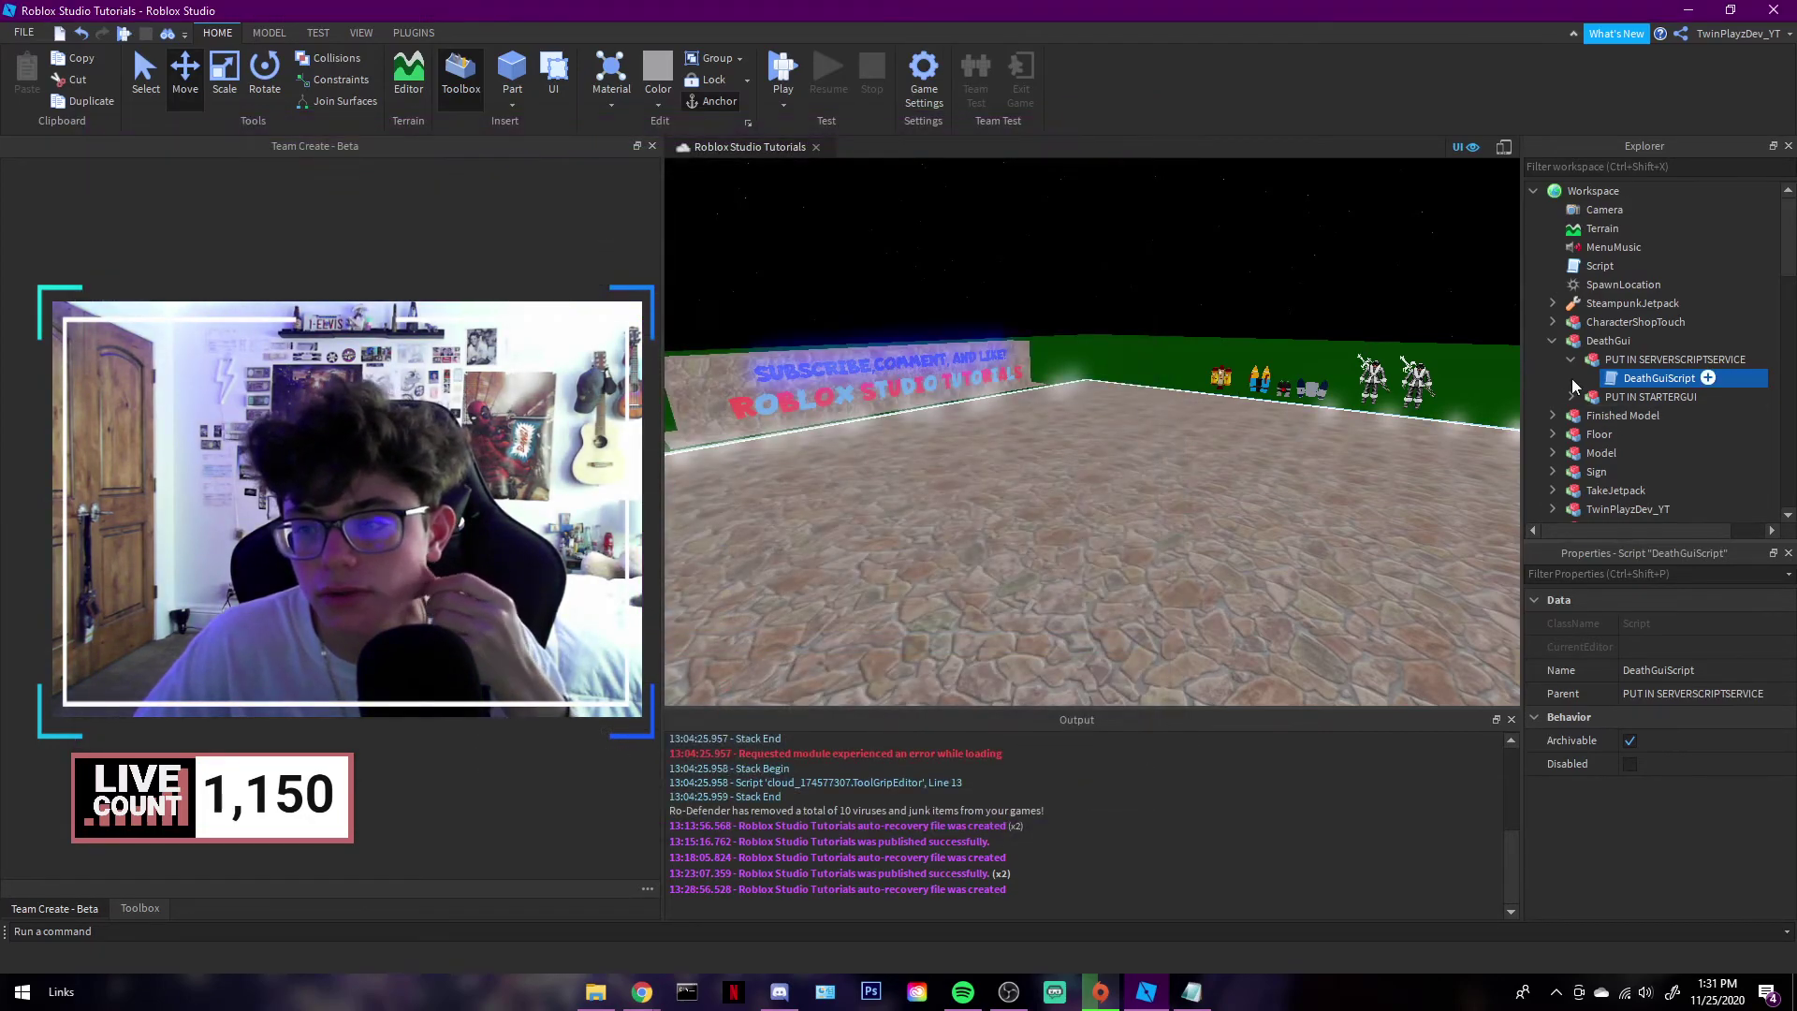
Step: Reopen DeathGuiScript to check the color of the "-- LOCALS --" comment
double_click(1615, 379)
left_click_drag(809, 185, 741, 185)
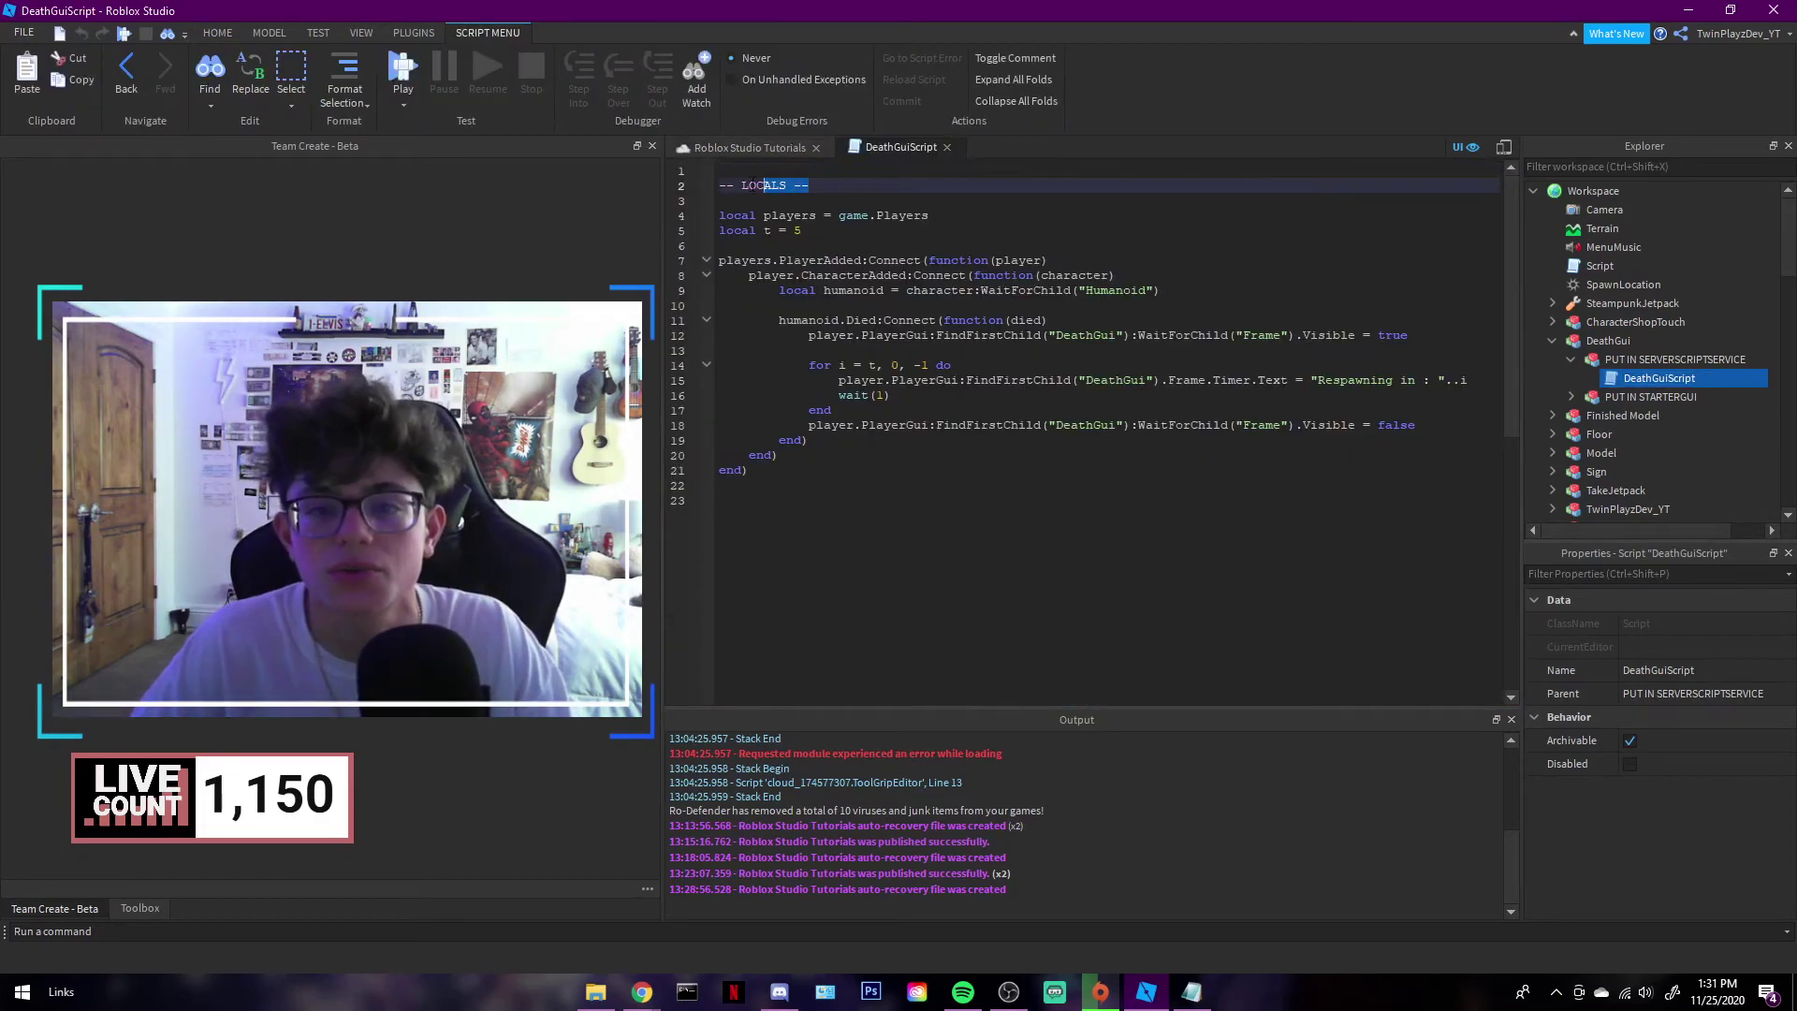
left_click(903, 198)
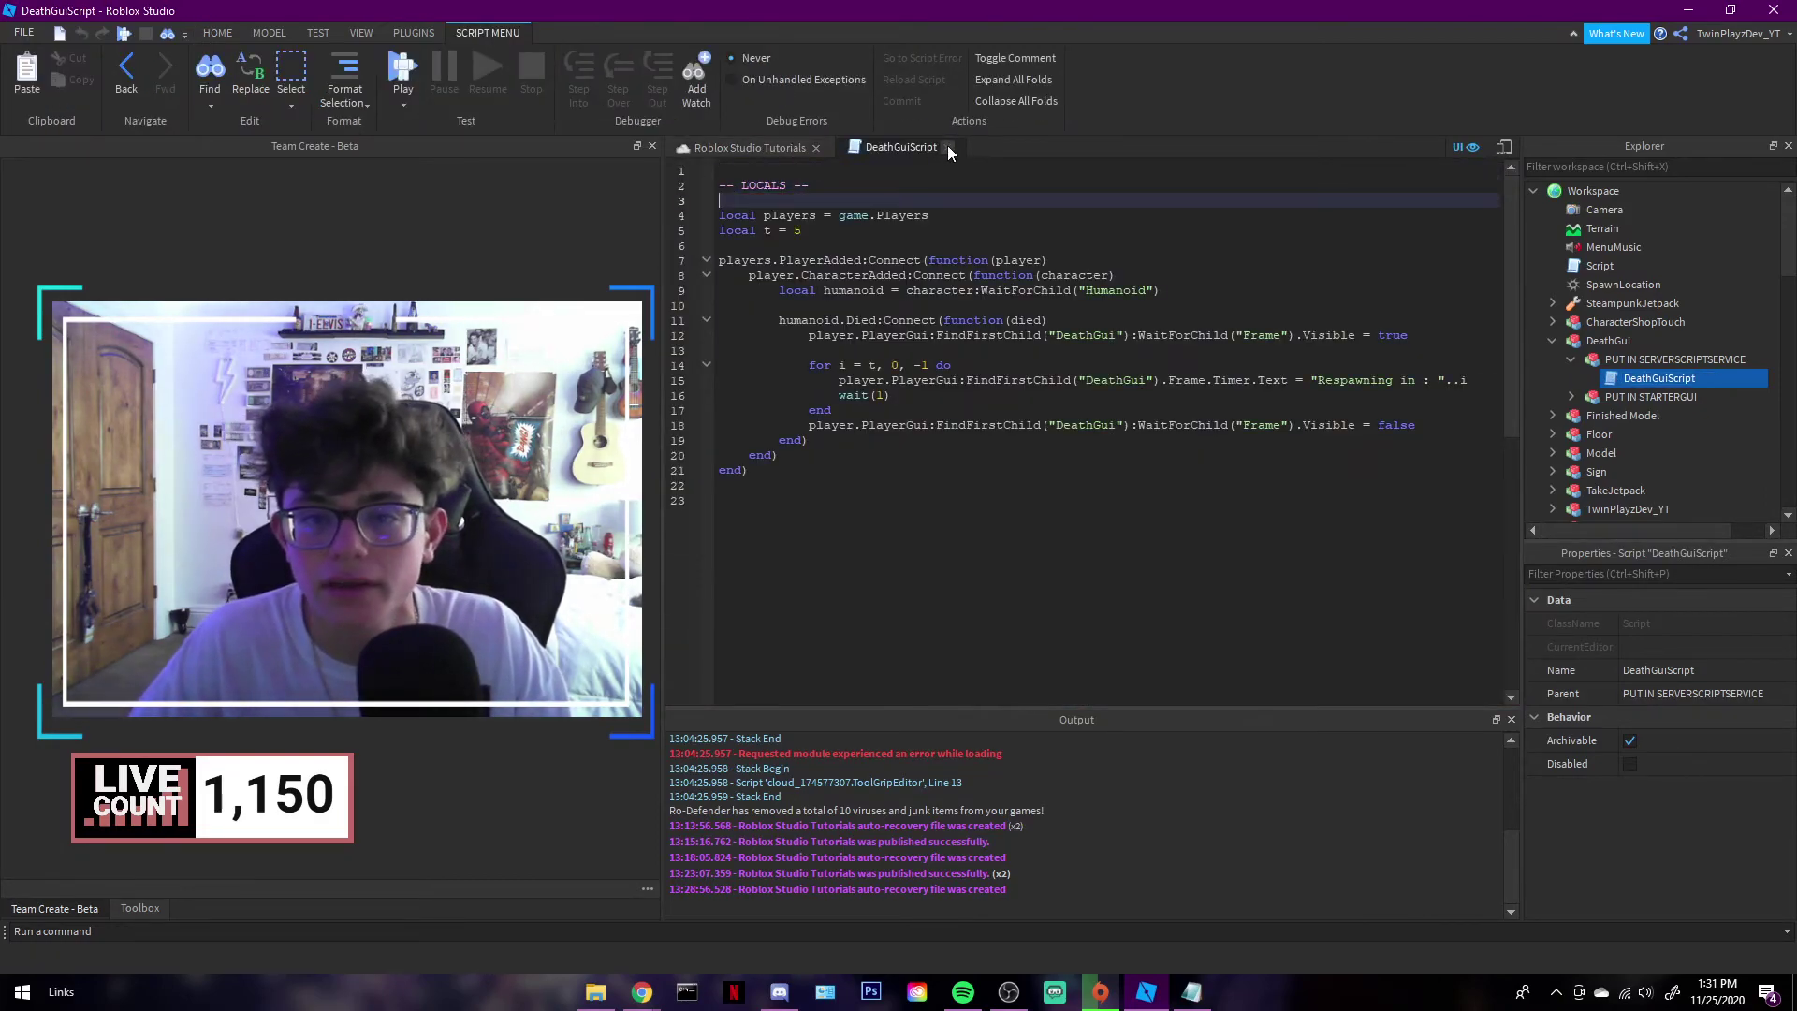
Step: Examine the syntax colors of the variables, loop, functions and WaitForChild calls throughout DeathGuiScript
left_click_drag(1029, 305, 958, 275)
left_click(964, 365)
left_click_drag(749, 469, 718, 201)
left_click(1113, 275)
left_click_drag(869, 216, 839, 219)
left_click(939, 275)
left_click(922, 380)
left_click(839, 367)
left_click(891, 379)
left_click_drag(1144, 416, 1034, 423)
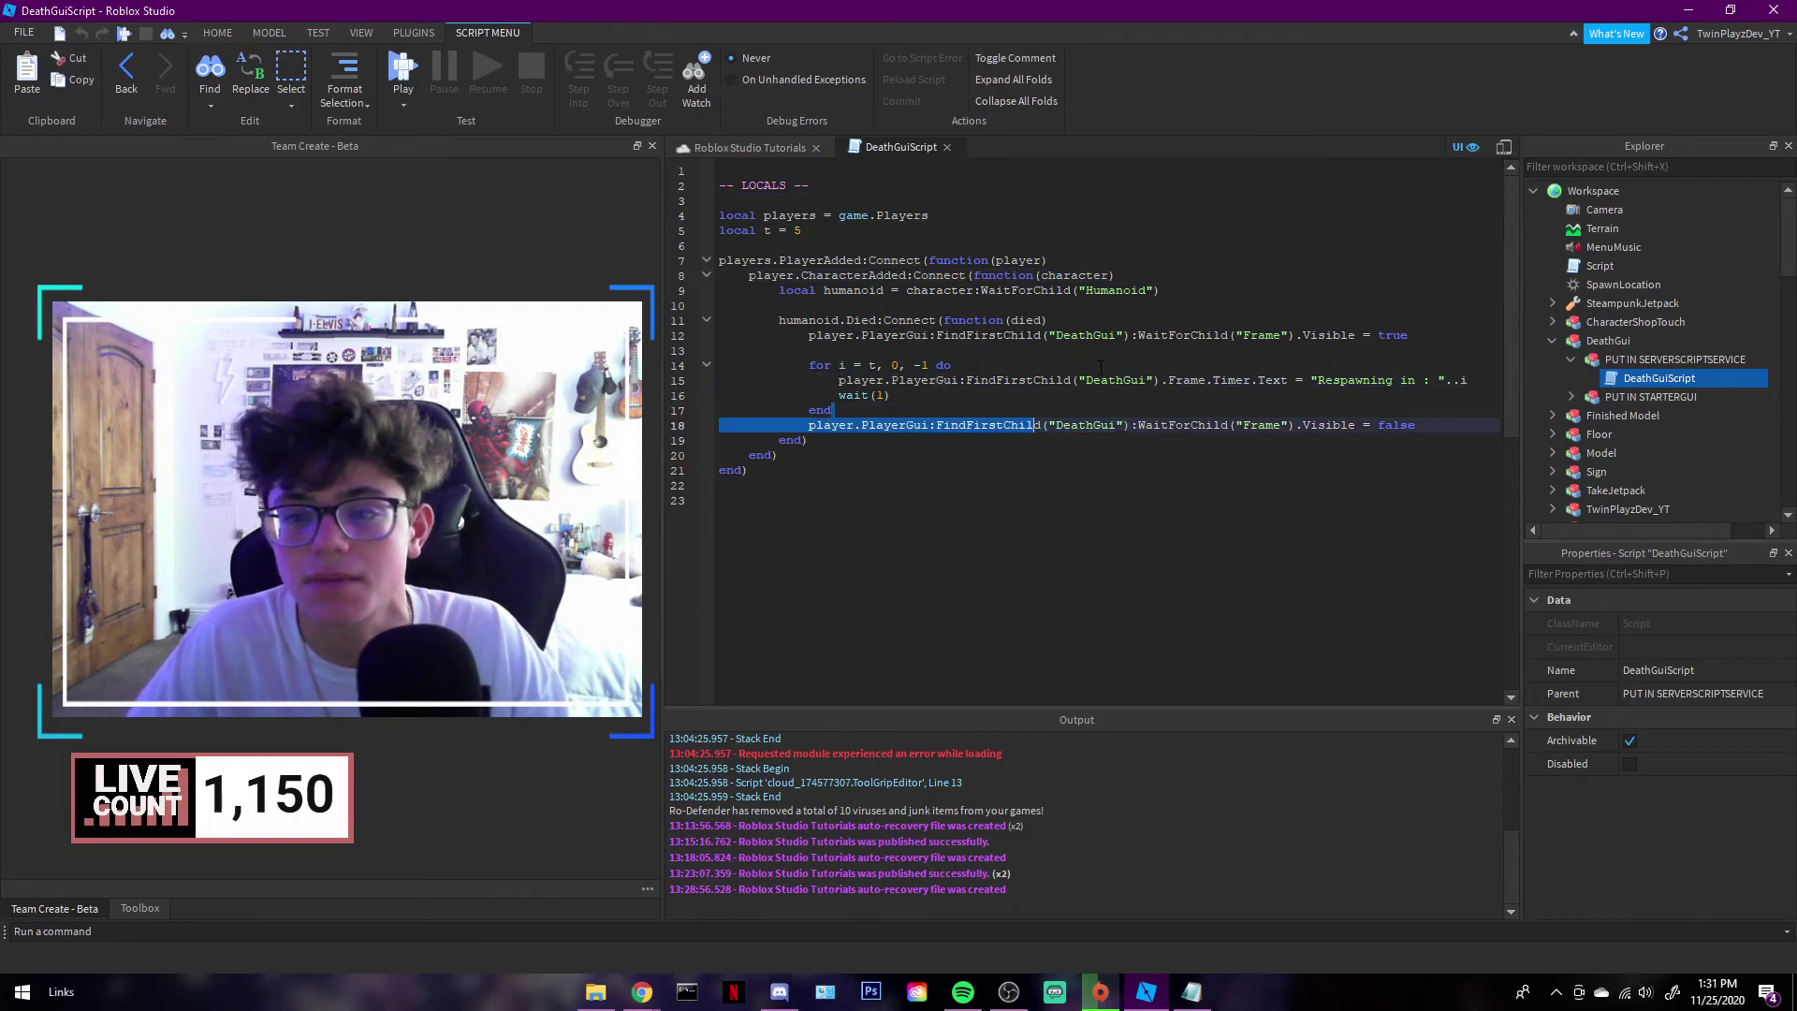
left_click(1104, 367)
left_click_drag(1160, 380, 885, 290)
left_click(1095, 335)
left_click(1011, 289)
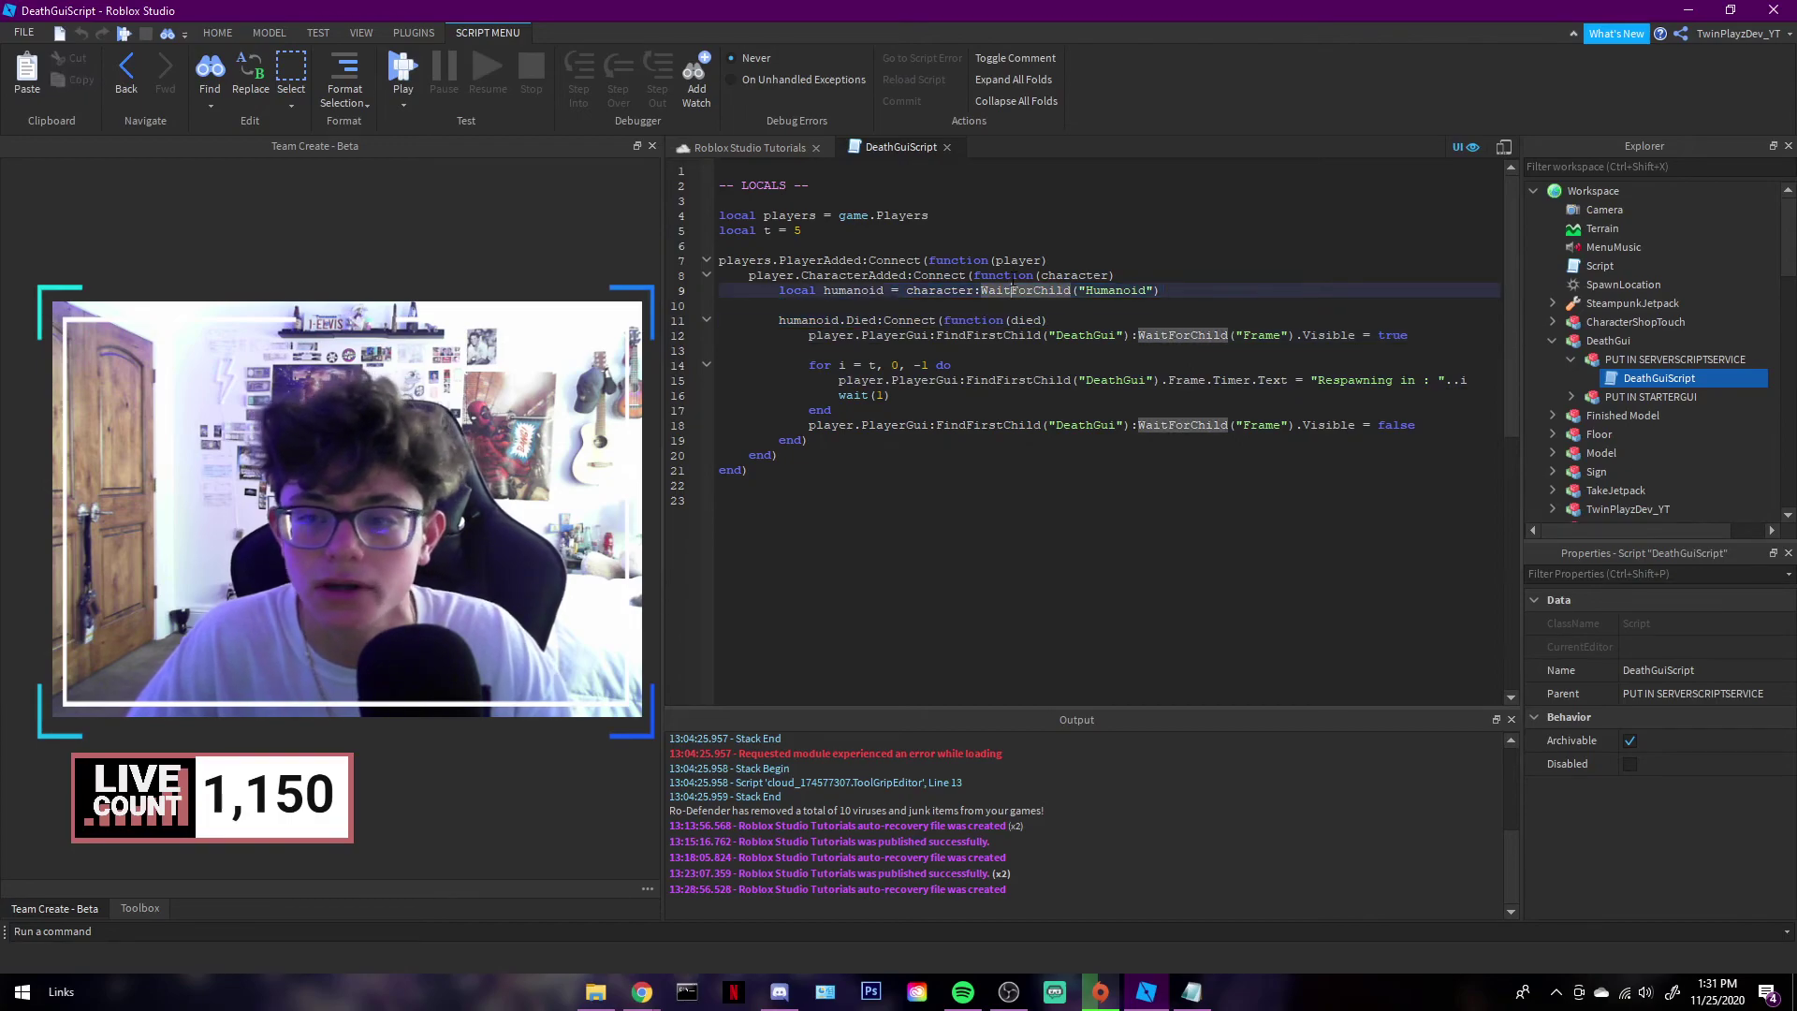
Step: Close DeathGuiScript and collapse the DeathGui model with its PUT IN SERVERSCRIPTSERVICE group in the Explorer
left_click(946, 147)
left_click(1571, 359)
left_click(1552, 340)
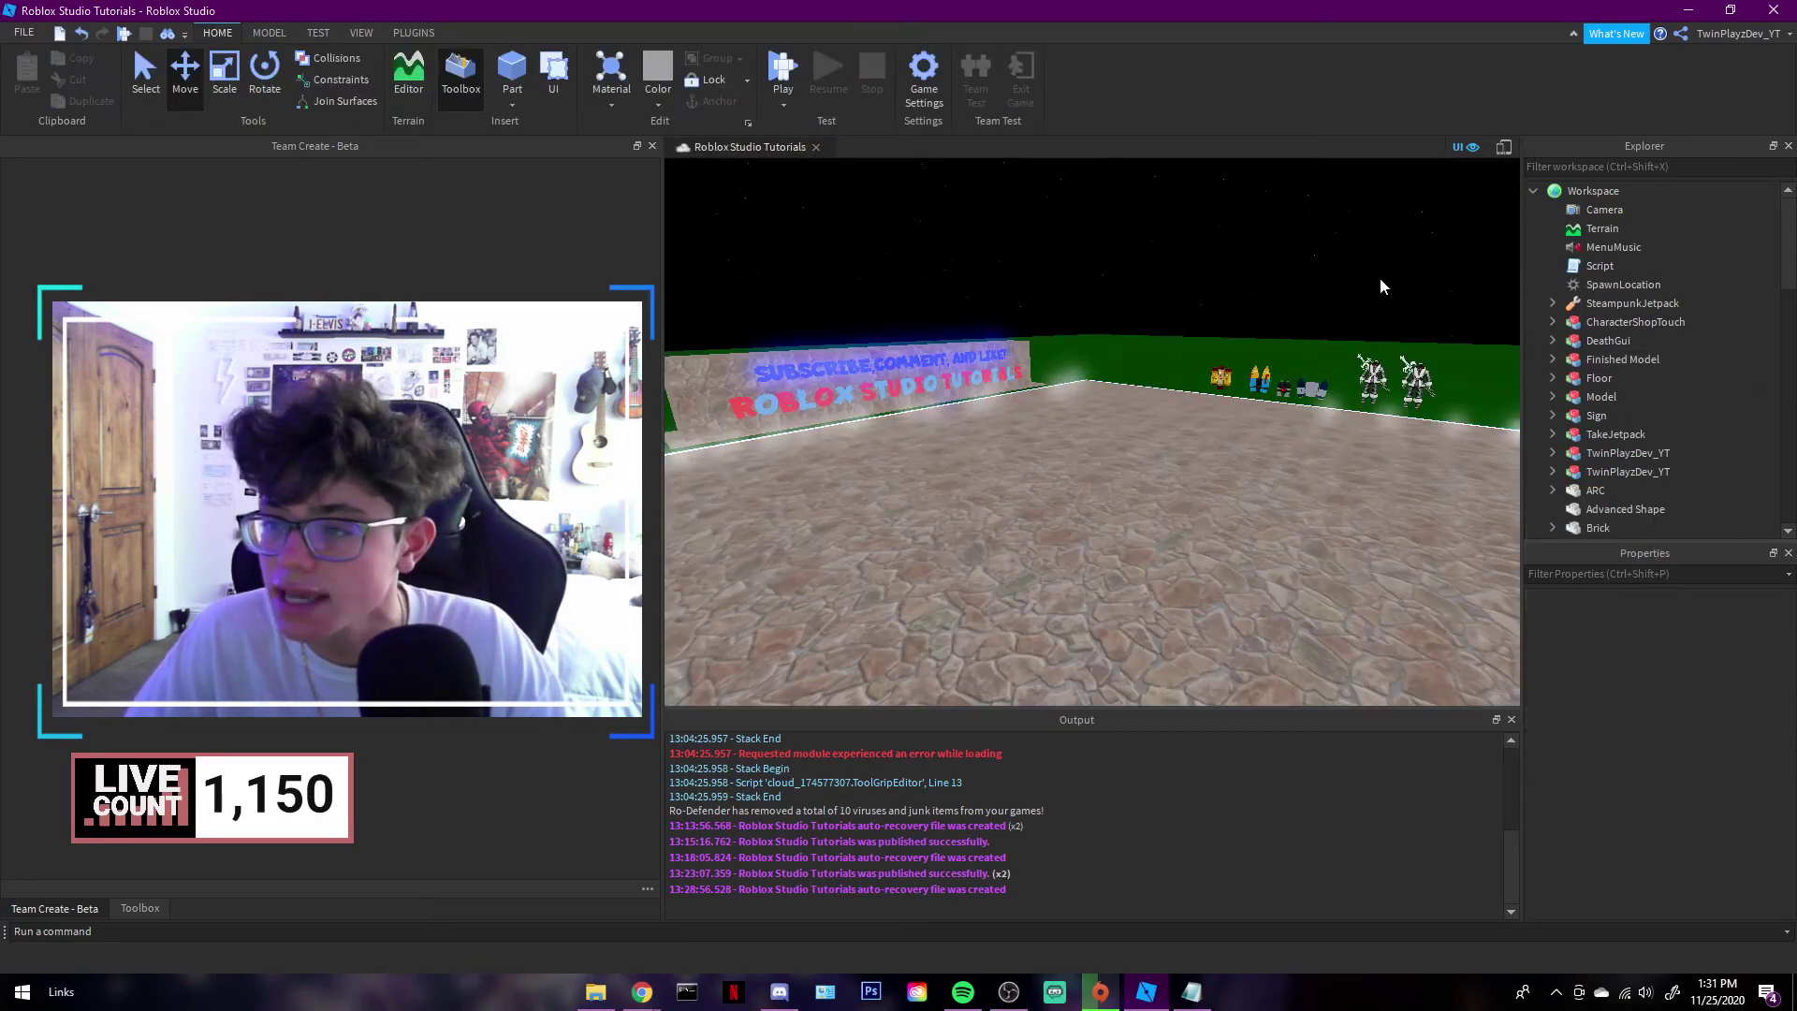
Step: Publish the current place to Roblox
right_click_drag(1370, 290, 1223, 304)
key("s")
key("w")
left_click(23, 33)
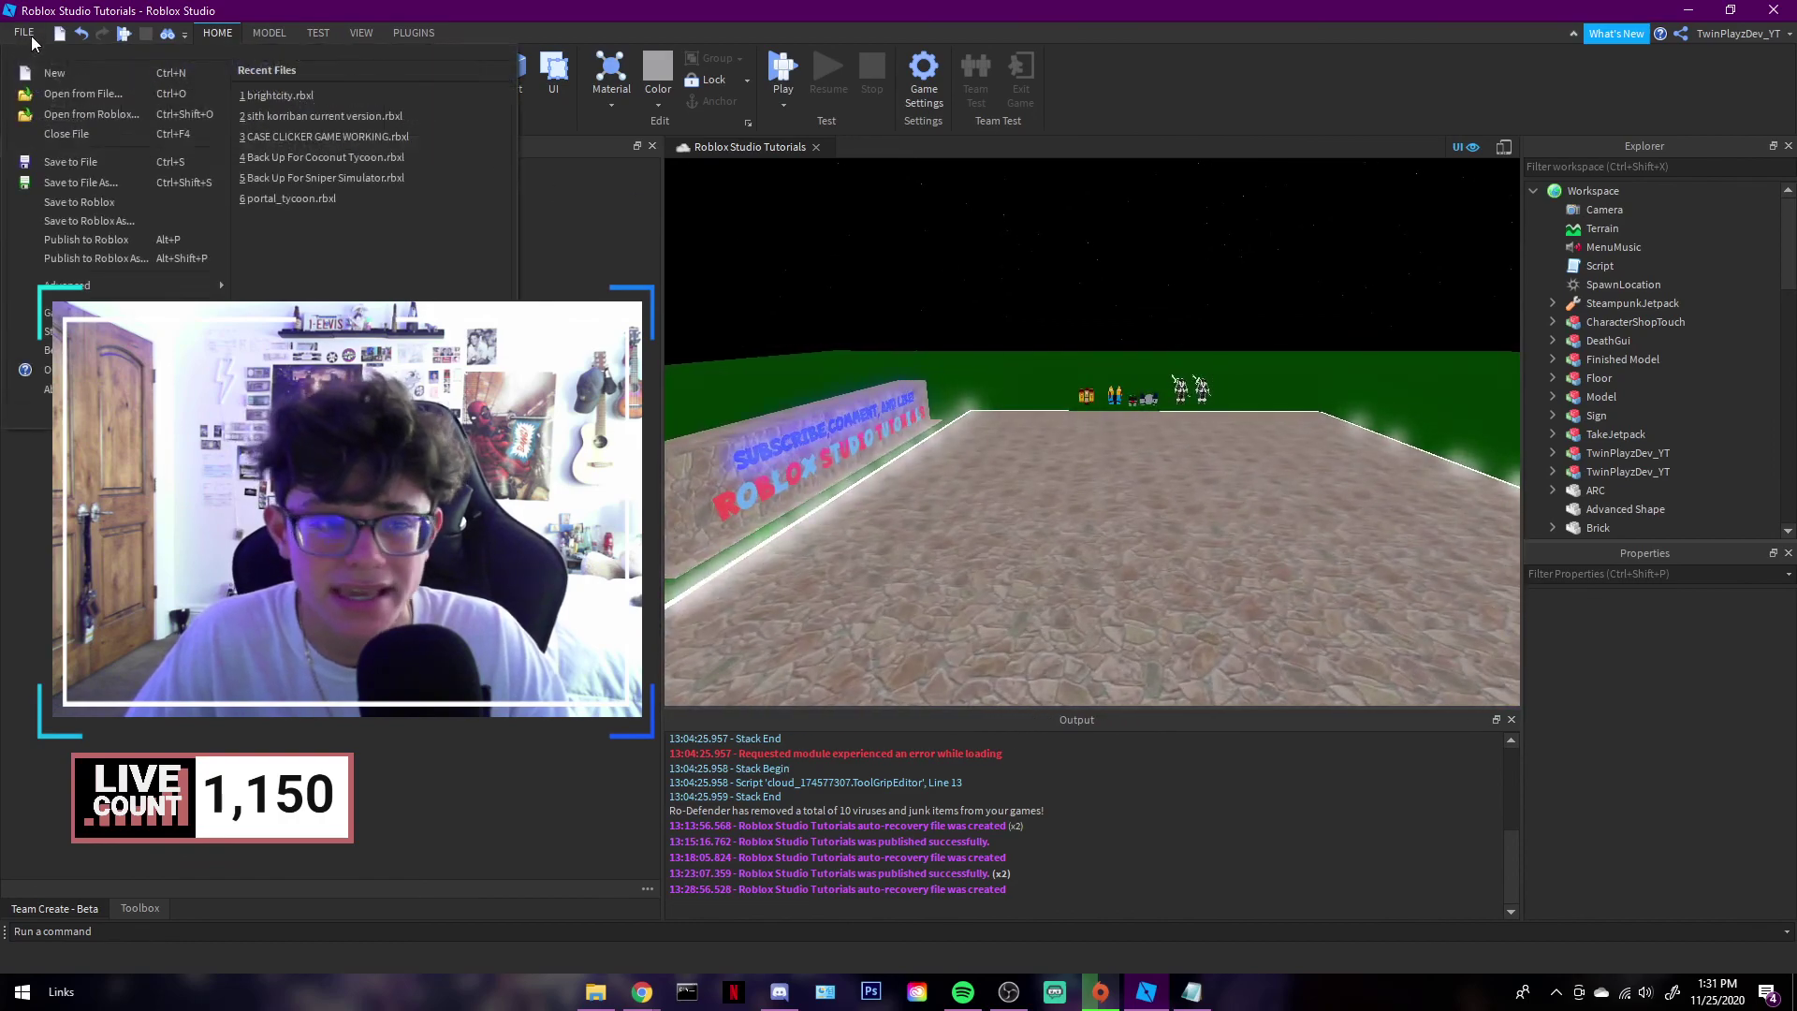
left_click(70, 240)
right_click_drag(1080, 402, 1006, 436)
key("w")
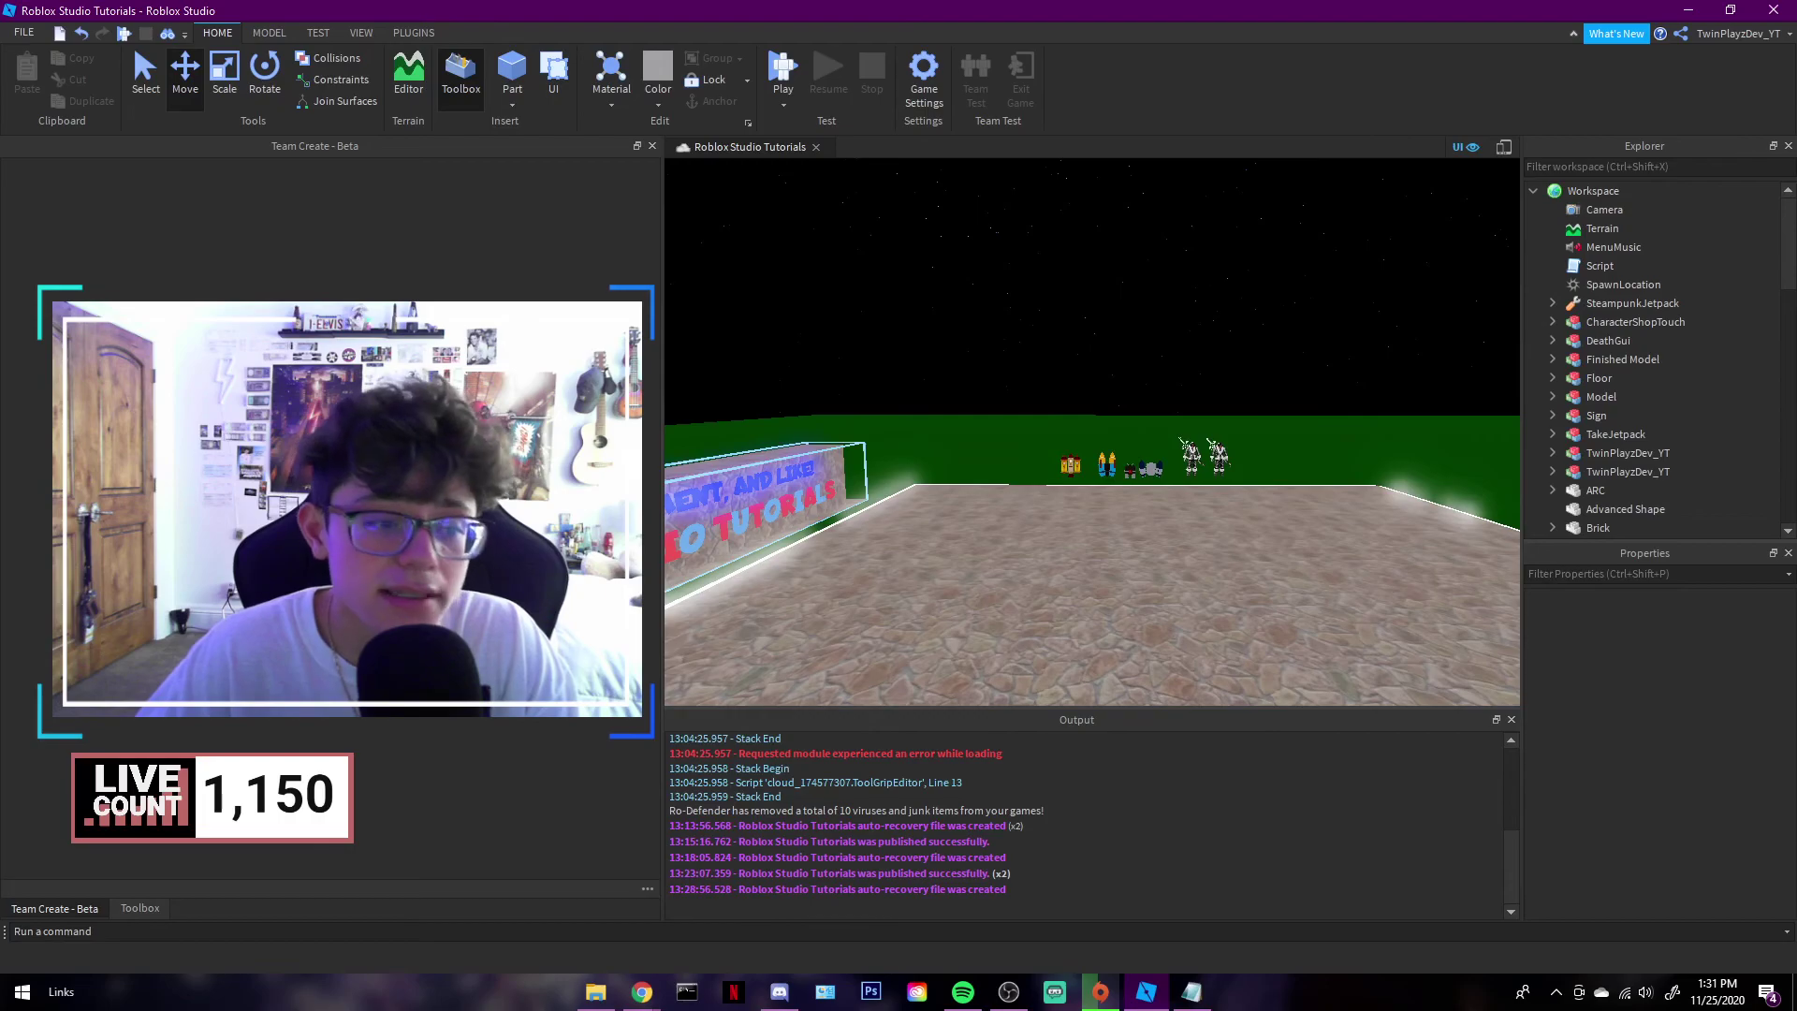